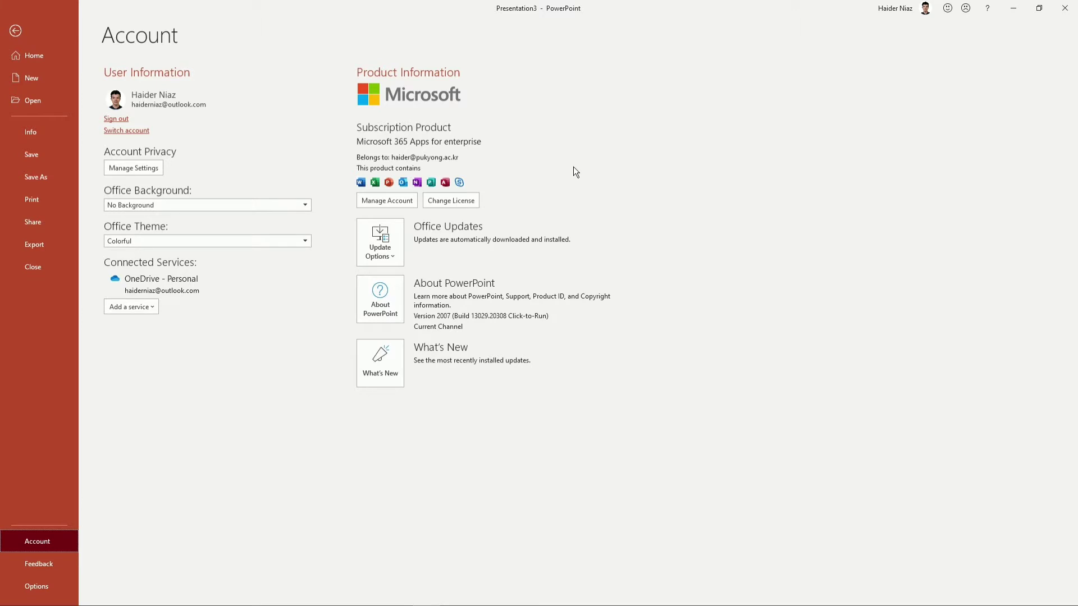
Set the Office background to Circuit and, after trying the other themes, the Office theme to Black, and return to the presentation
click(224, 205)
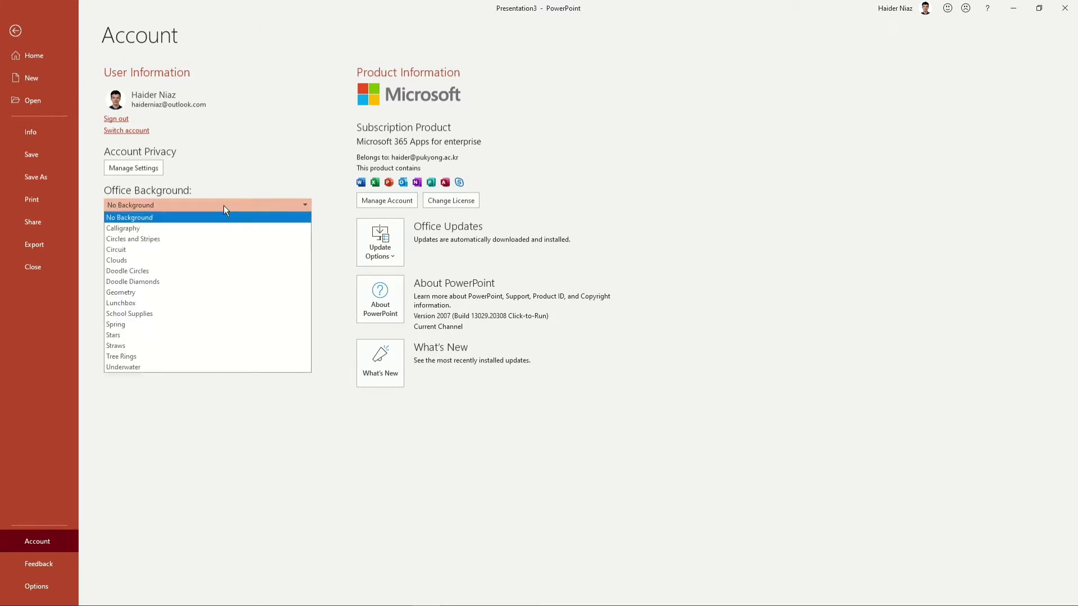
click(184, 248)
click(191, 241)
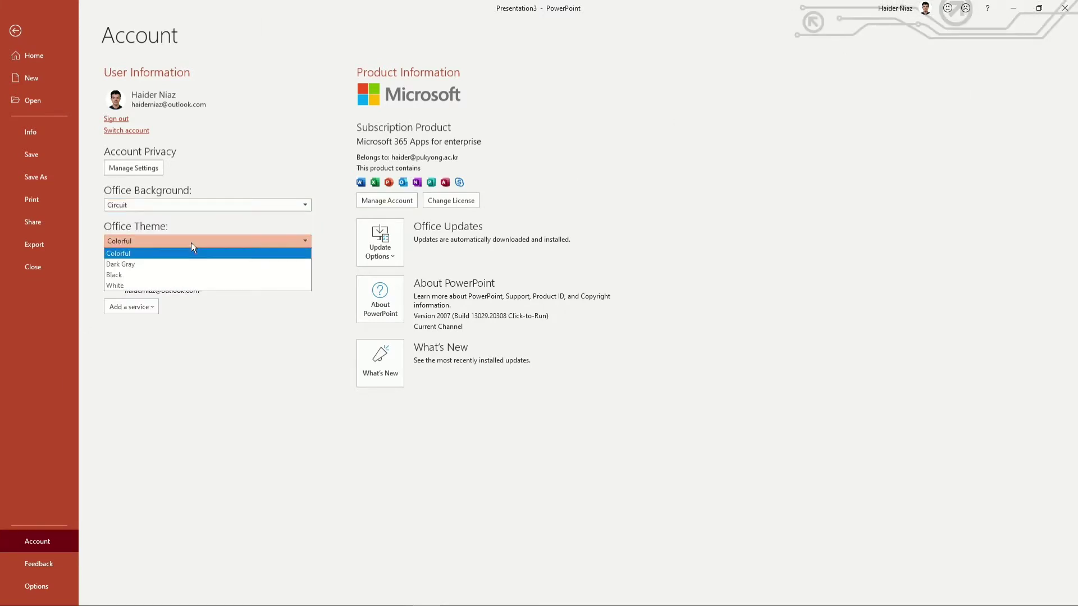
click(146, 265)
click(160, 245)
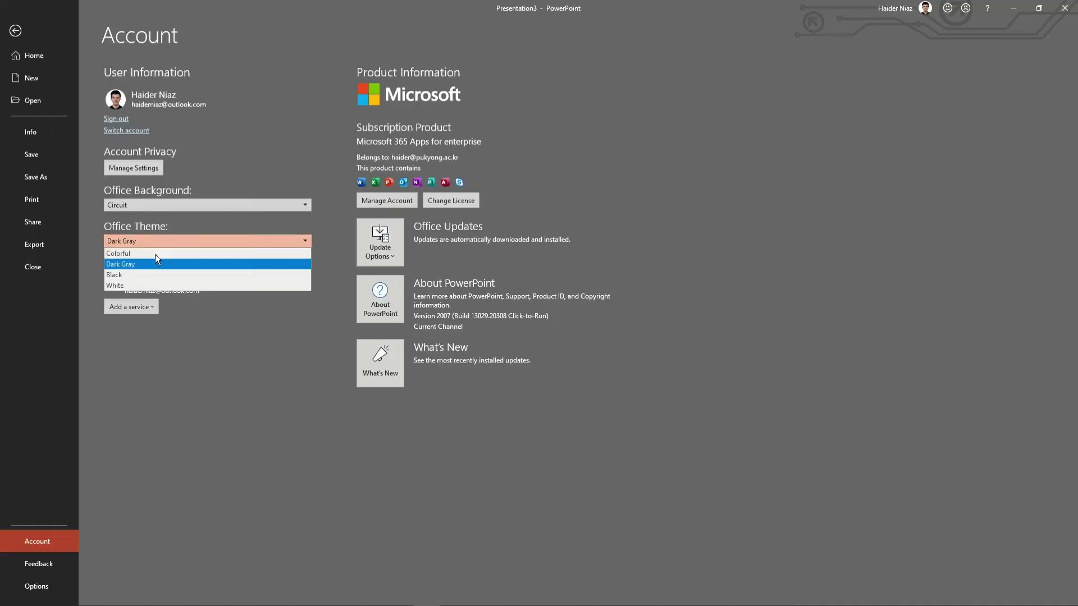
click(144, 274)
click(167, 241)
click(150, 285)
click(160, 241)
click(140, 275)
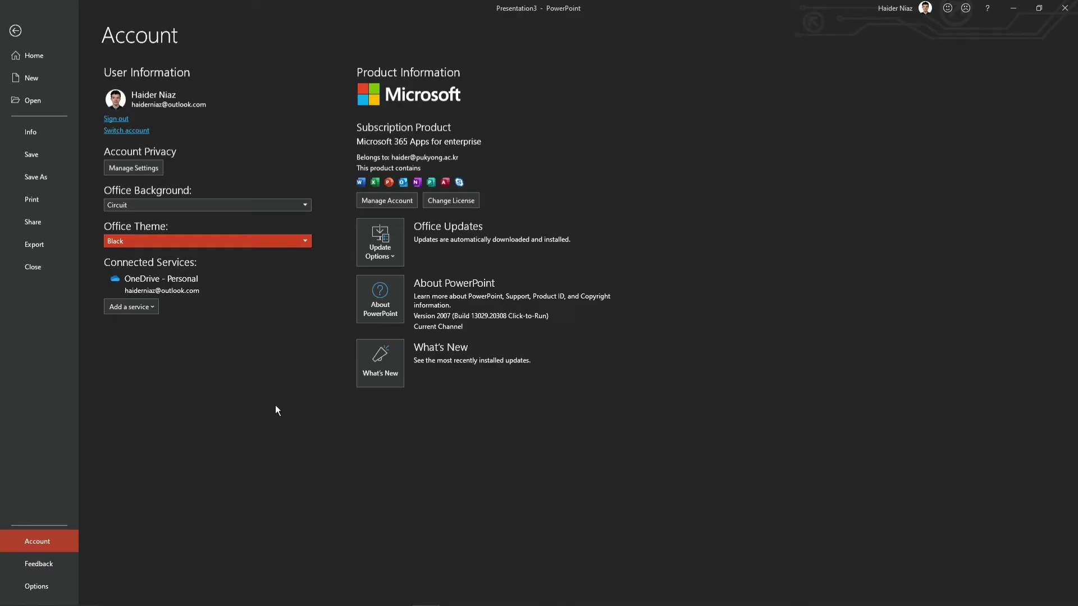
key(Escape)
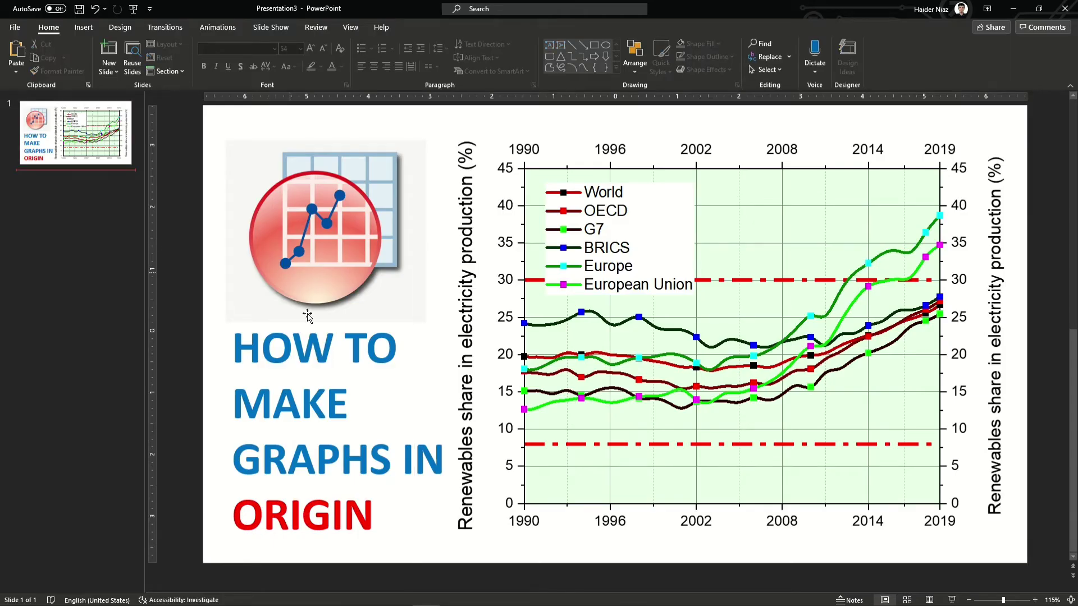
Add a new slide after the first one and delete its placeholders to leave it blank
click(308, 316)
click(103, 199)
key(Return)
key(Delete)
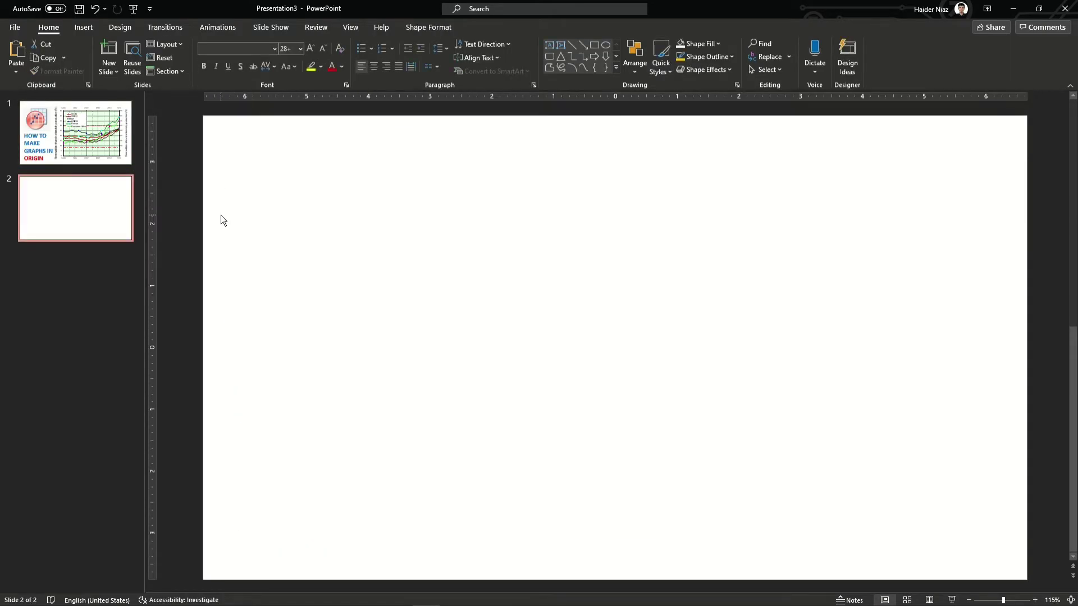
key(alt)
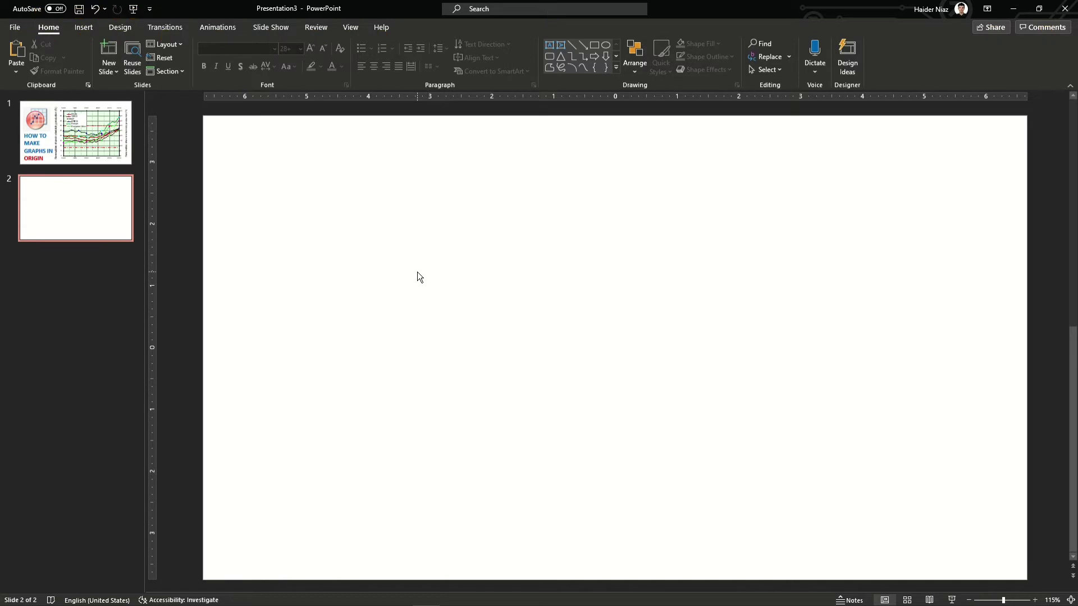
Switch to the Excel workbook and copy the data table A1:G31, including the year column and header row
key(alt+Tab)
drag(28, 139, 215, 524)
click(324, 381)
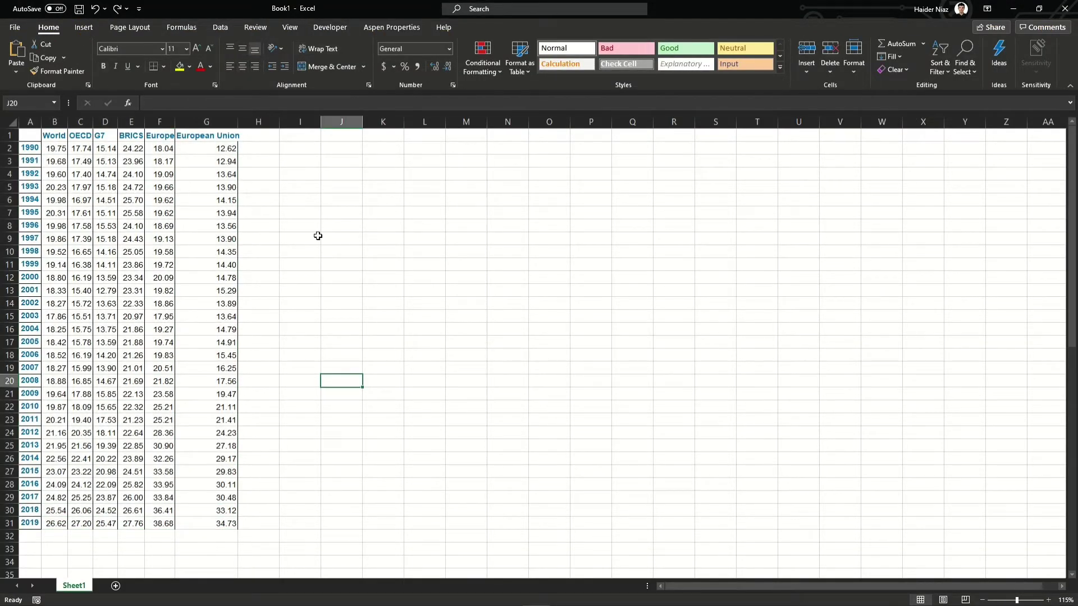
drag(35, 136, 219, 517)
key(ctrl+c)
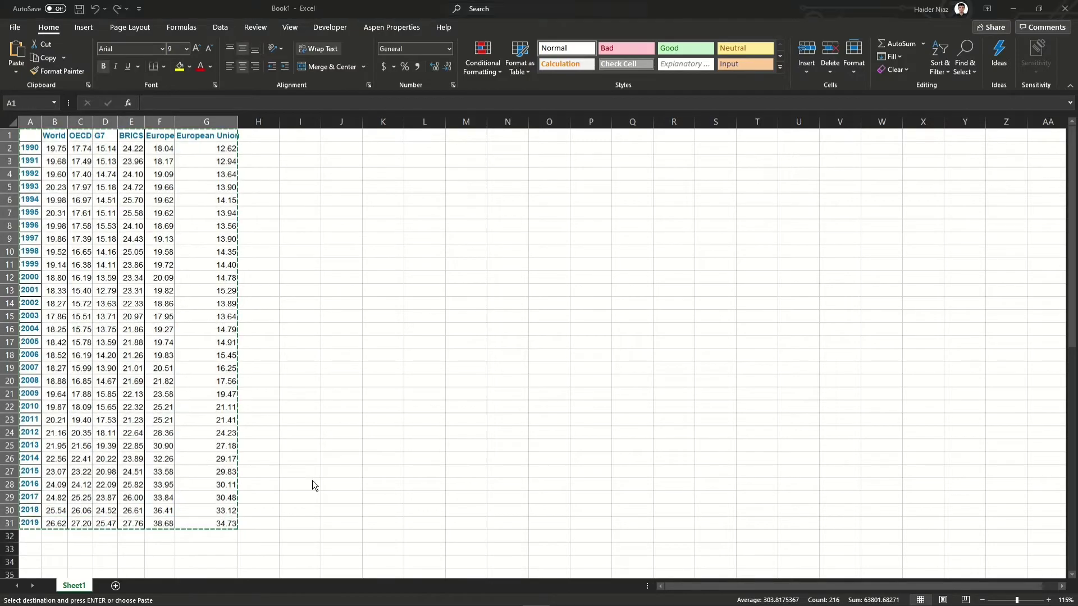
Switch to Origin, paste the data into Book1 from row 1 of column A, and move the header names into the Long Name row
key(alt+Tab)
click(373, 80)
click(226, 110)
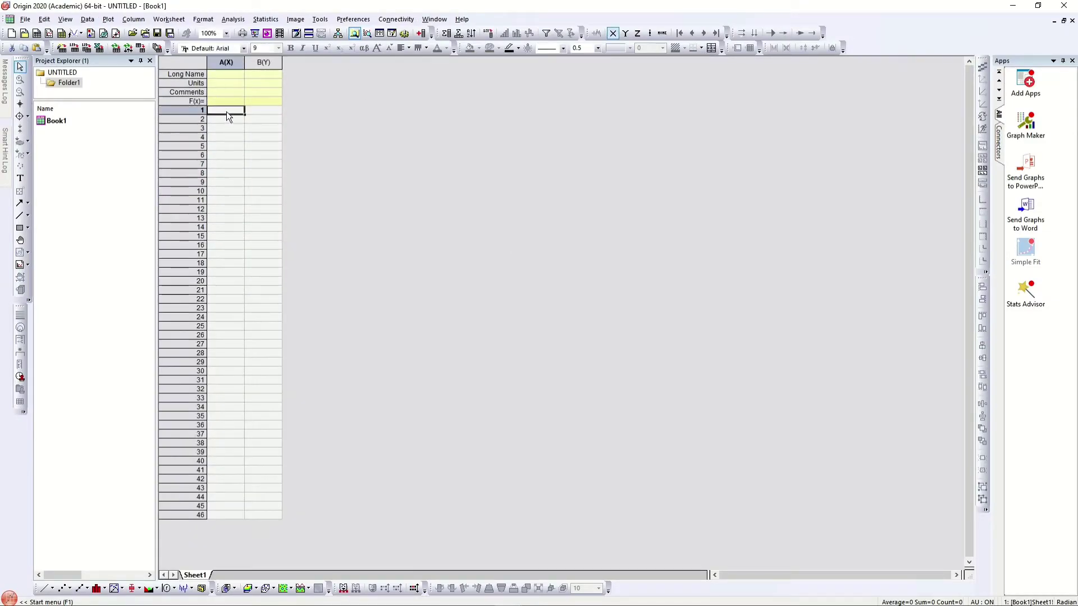
key(ctrl+v)
click(263, 146)
drag(226, 110, 240, 74)
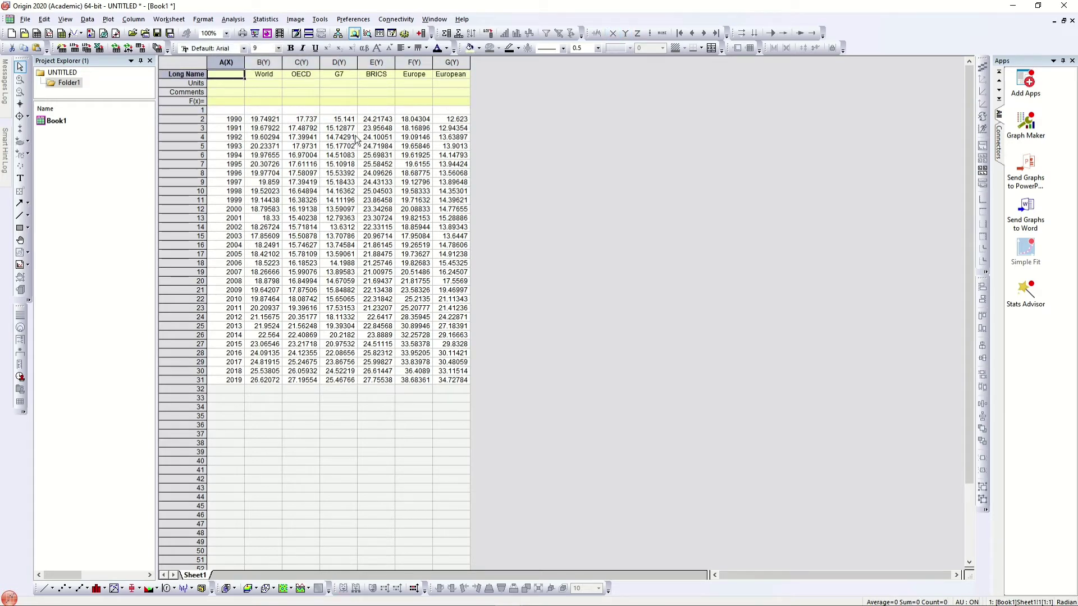
Delete the empty first data row and enter "Year" as the Long Name of column A(X)
right_click(193, 110)
click(224, 236)
text(Year)
key(Return)
Plot the entire worksheet as a basic 2D line graph
click(182, 61)
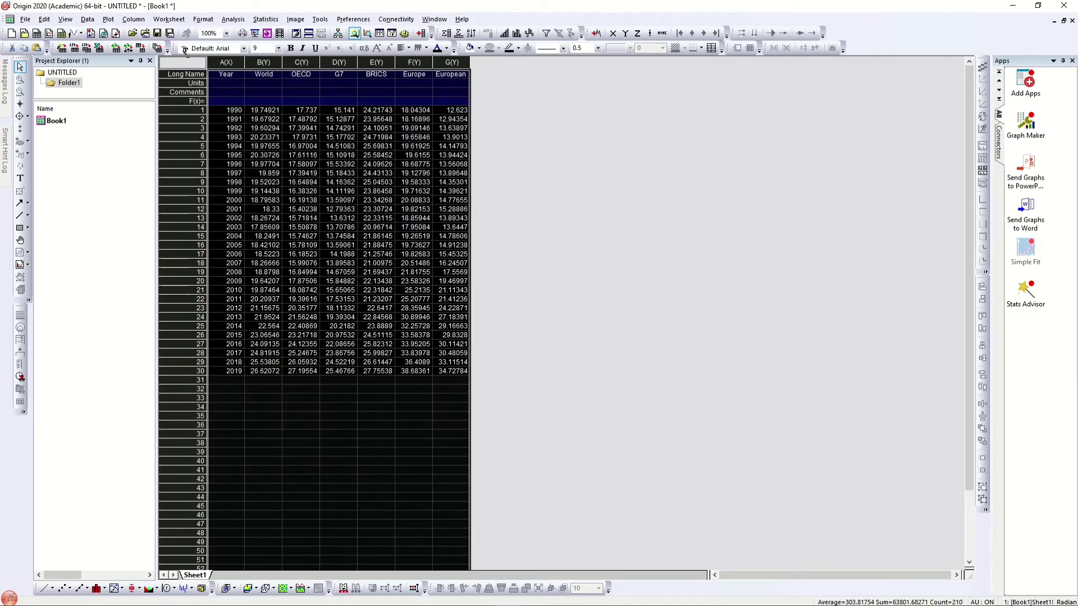
click(108, 19)
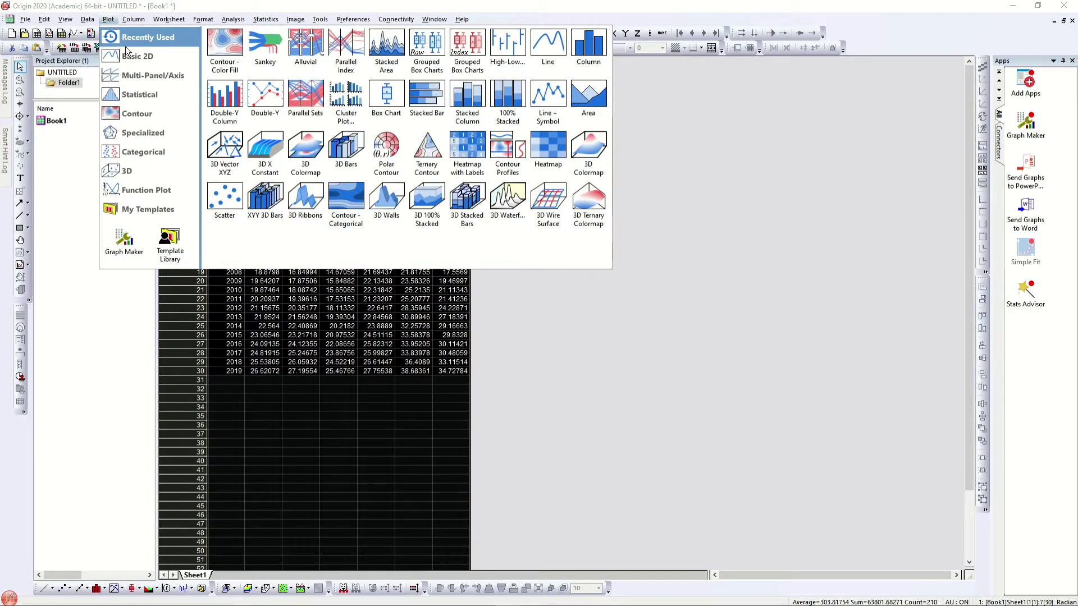
mouse_move(129, 57)
click(230, 100)
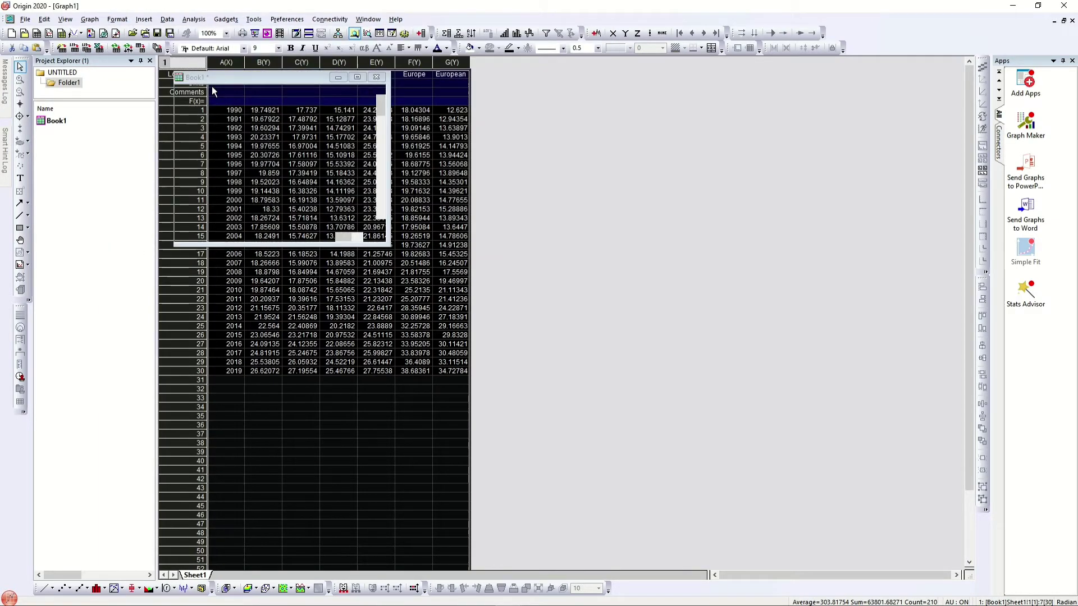
Shrink the legend and move it inside the plot area, above the curves for the 1990–2000 range
click(831, 215)
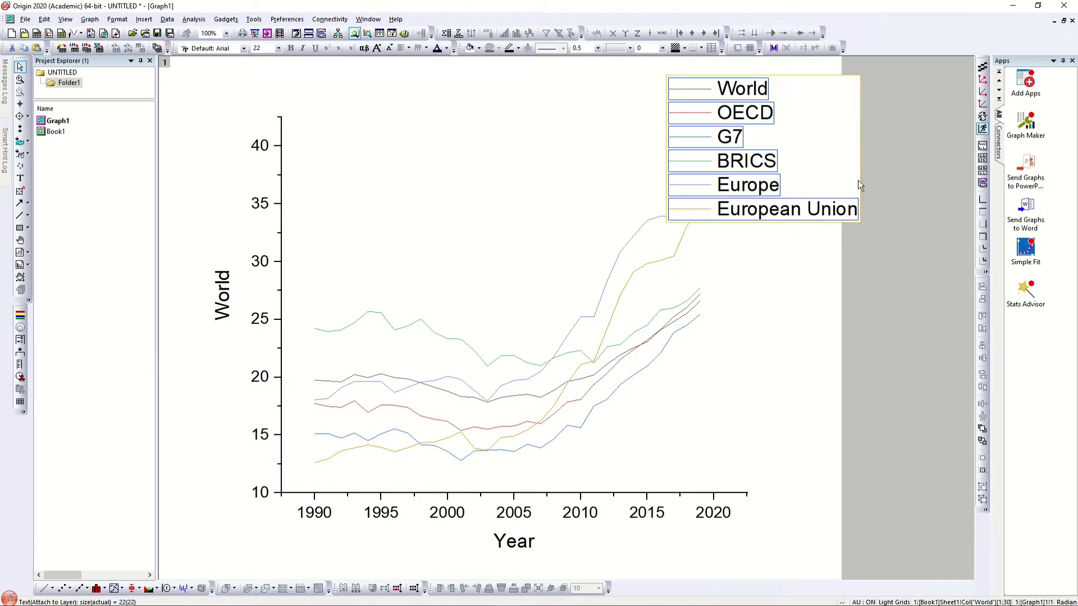
click(723, 175)
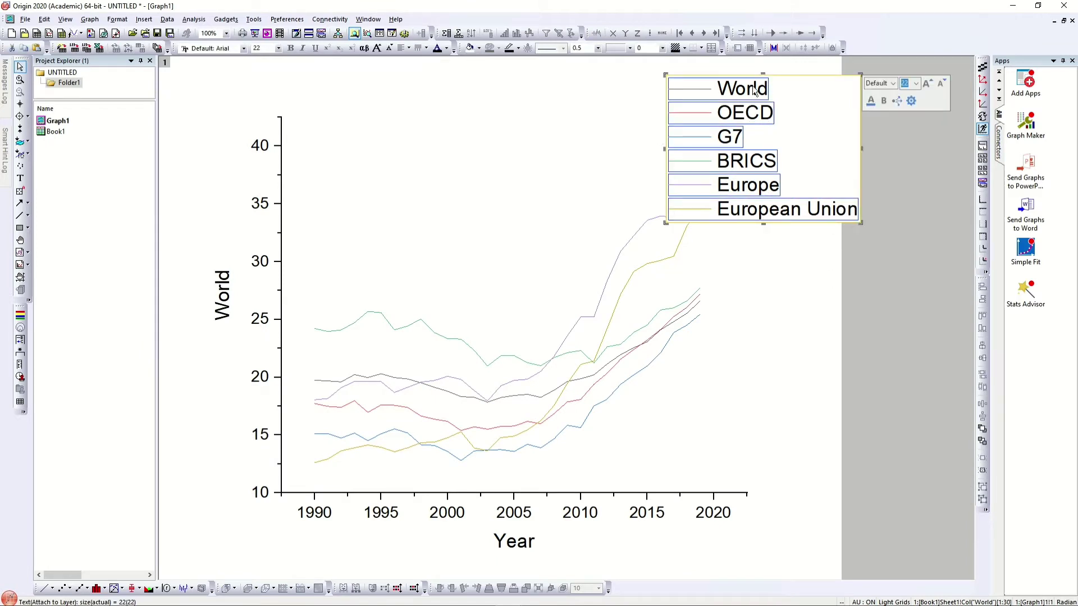
click(844, 229)
click(820, 222)
click(820, 220)
key(Escape)
drag(820, 222, 451, 236)
Change the plot type of the grouped curves from Line to Line + Symbol
click(661, 222)
right_click(652, 218)
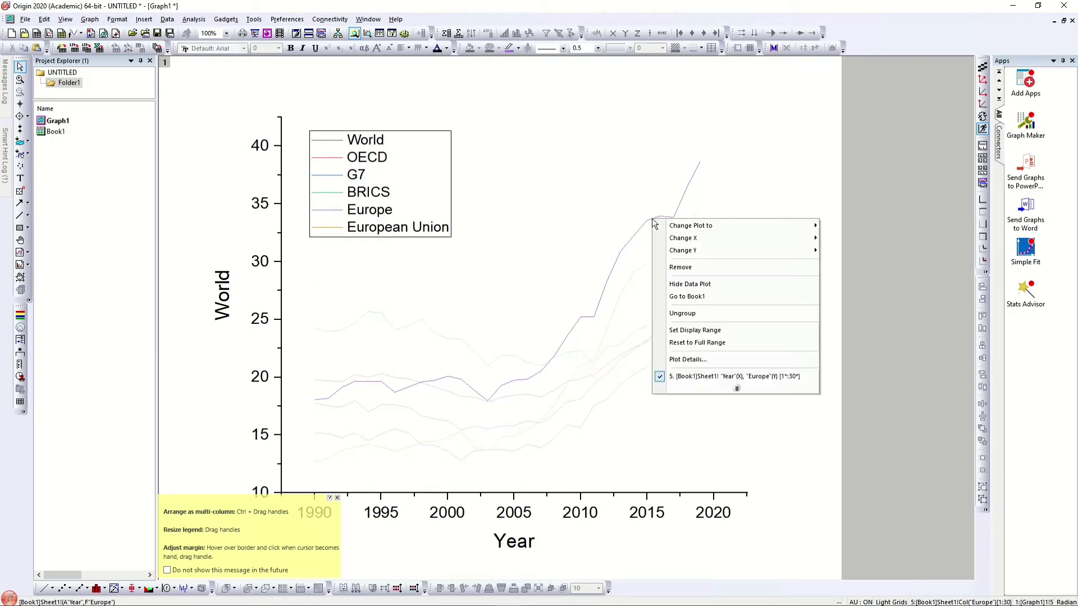
mouse_move(808, 226)
click(843, 240)
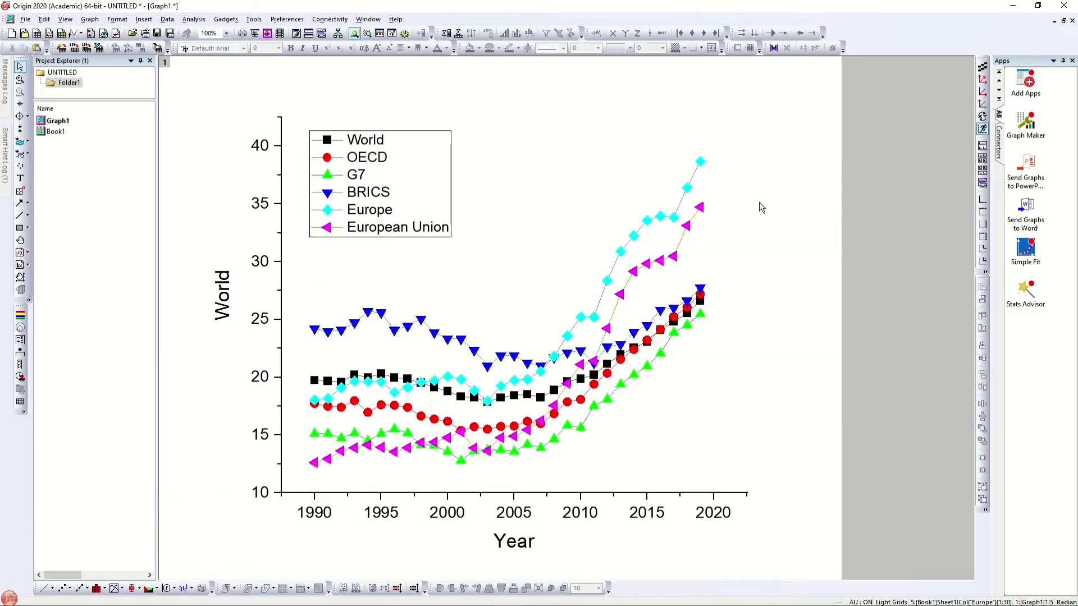
Adjust the symbol size of the whole plot group to 6
click(687, 196)
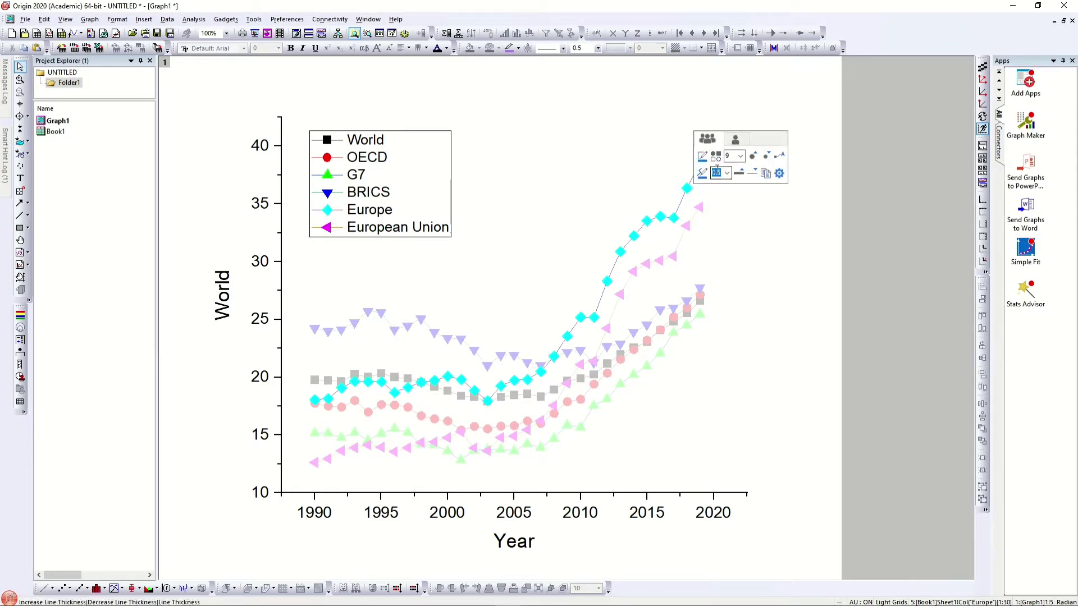
click(754, 156)
click(754, 157)
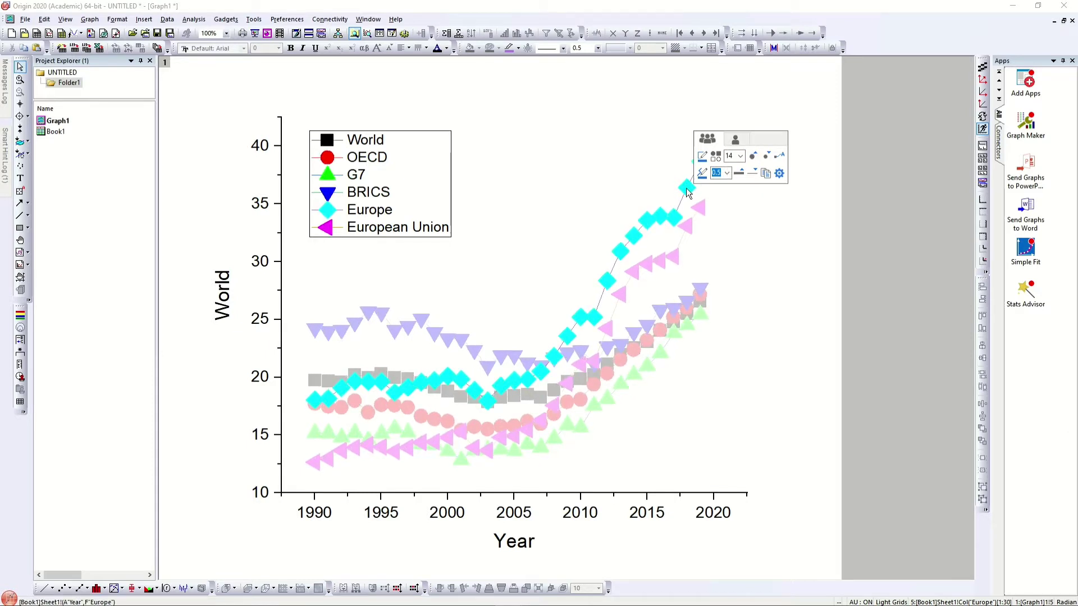
click(766, 157)
click(766, 157)
Increase the line thickness of the whole plot group to 3.5
click(739, 174)
click(739, 174)
click(738, 174)
click(739, 174)
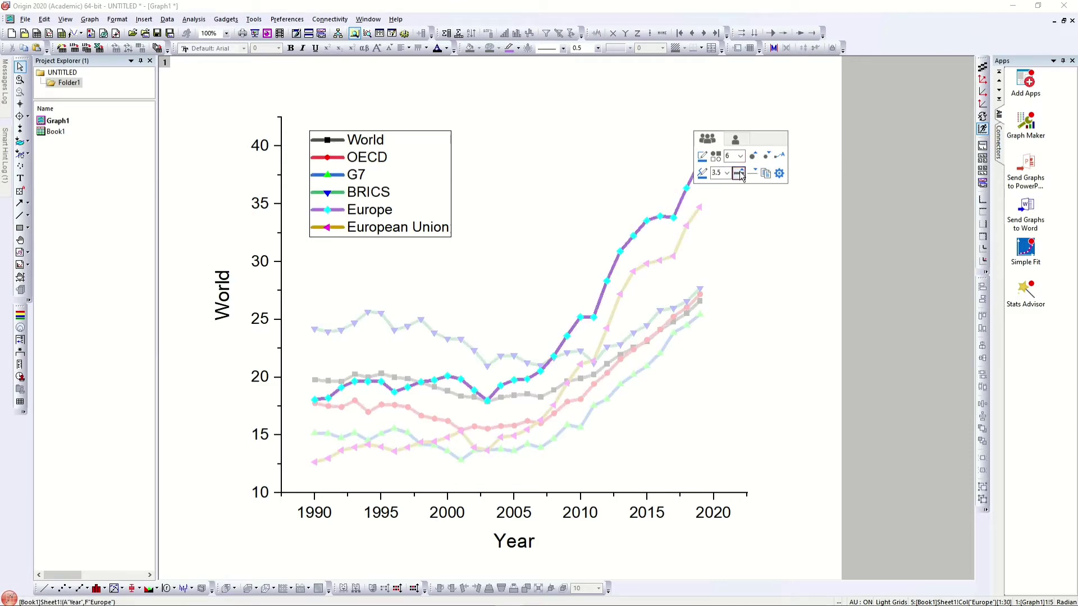
click(776, 239)
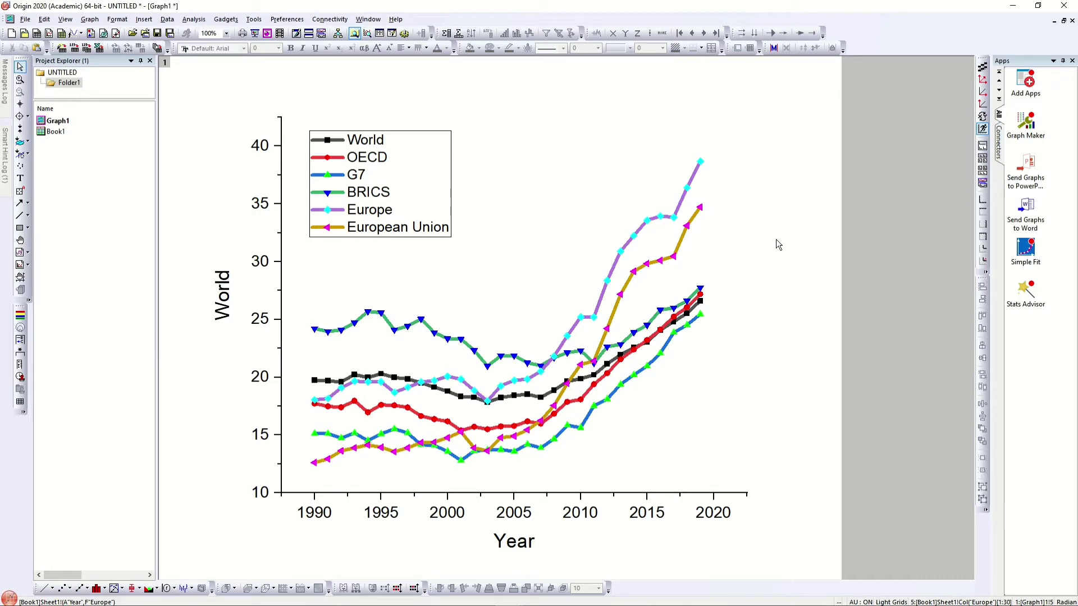
Show the layer frame and display axes with tick labels and titles on all four sides of the graph
click(744, 210)
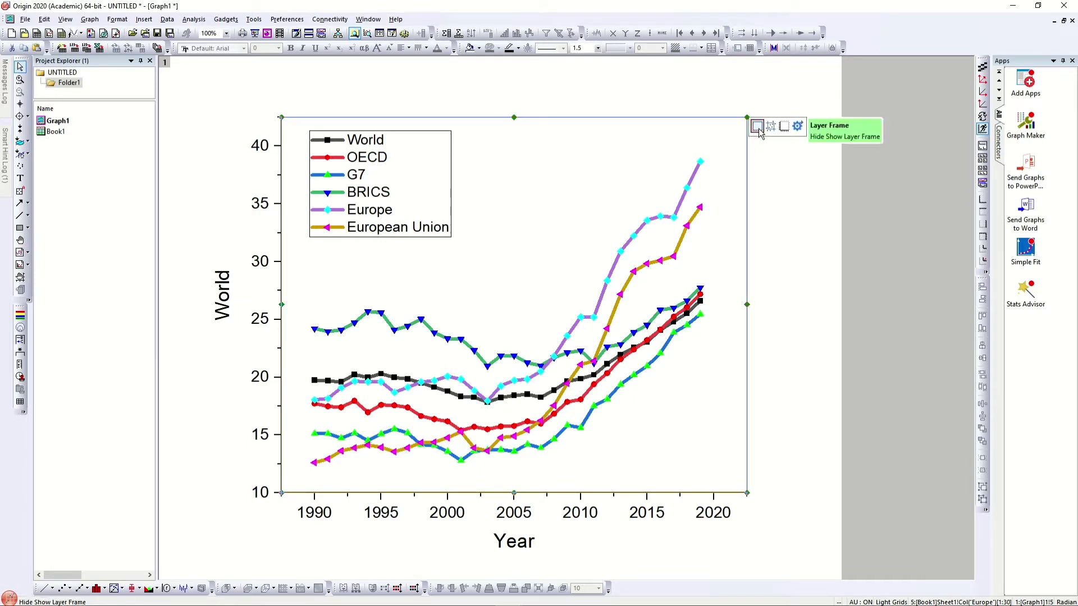
click(758, 127)
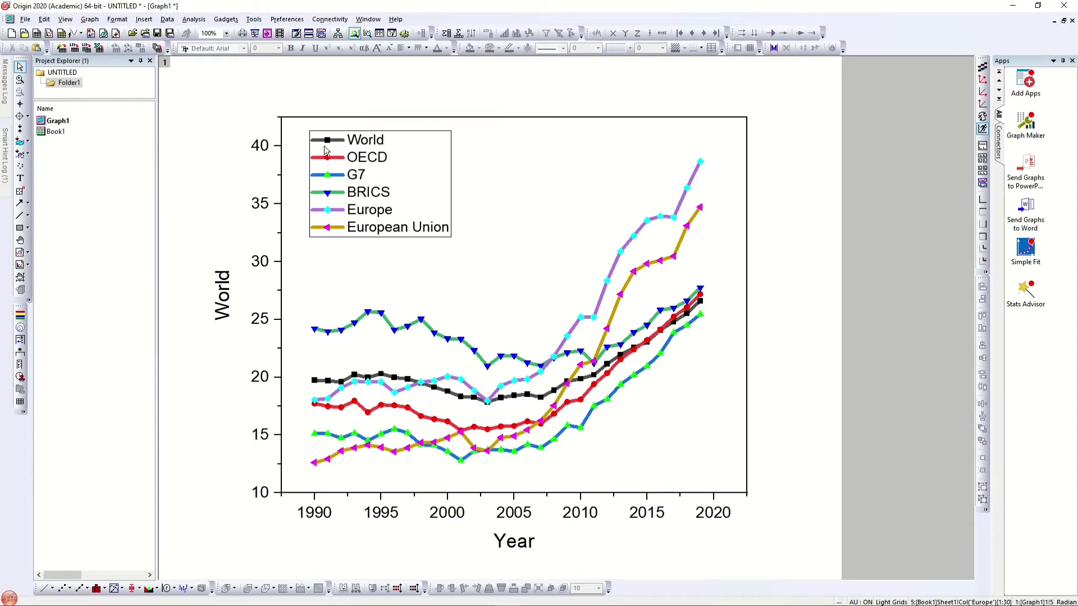
click(747, 212)
click(784, 125)
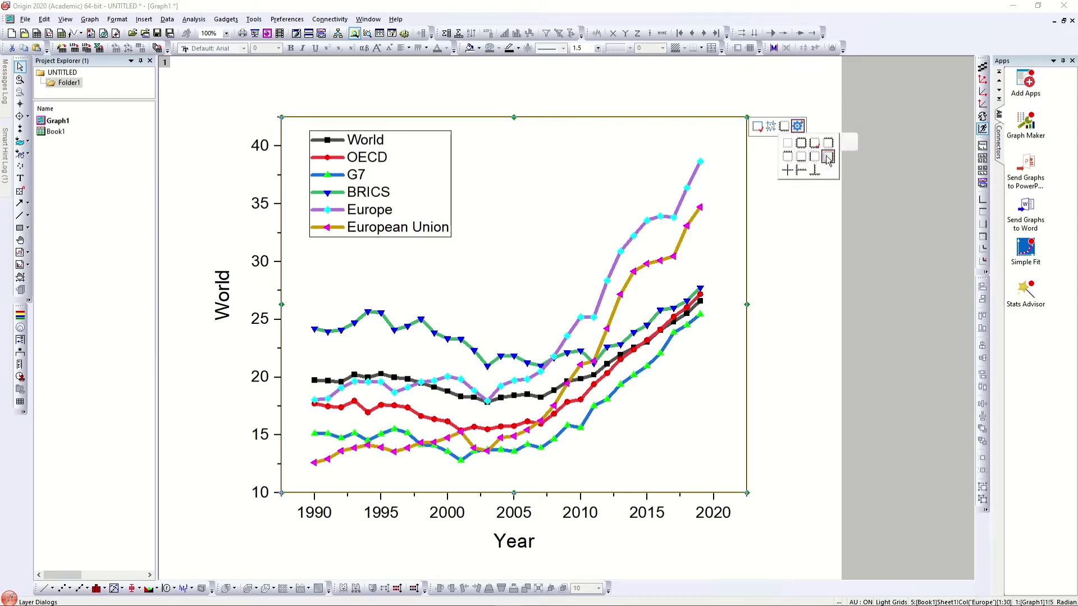
click(806, 148)
click(806, 345)
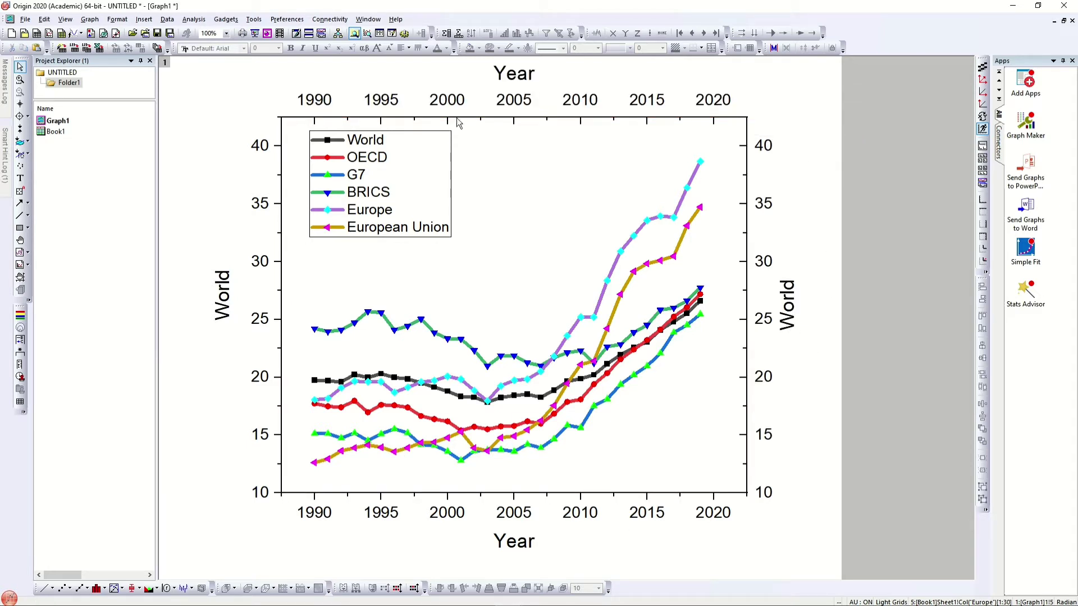
Set the tick style of the graph's top X axis and right Y axis to Out
click(724, 119)
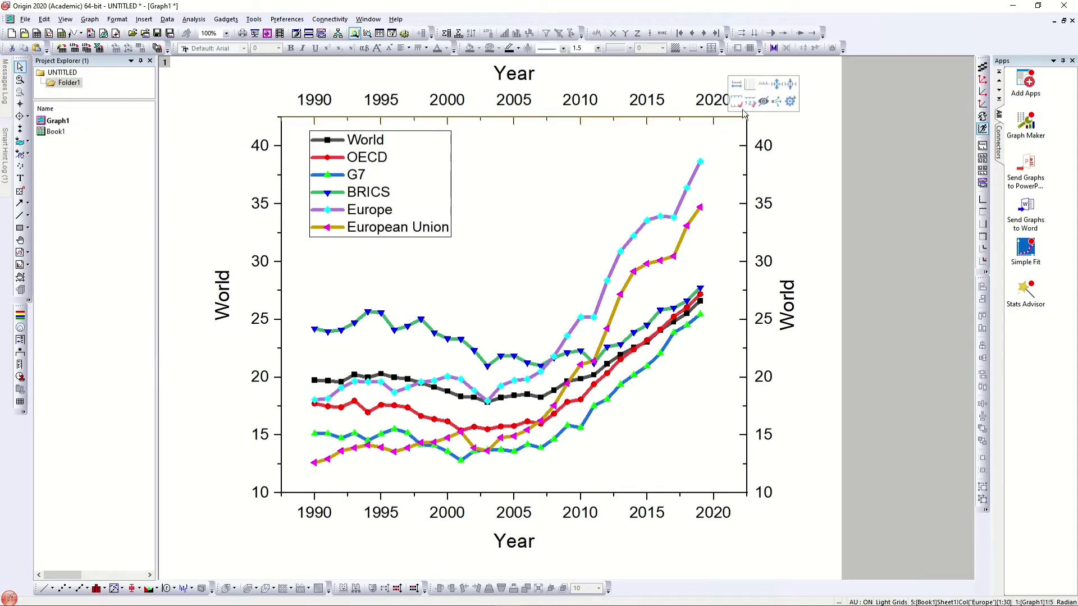
click(763, 84)
click(770, 116)
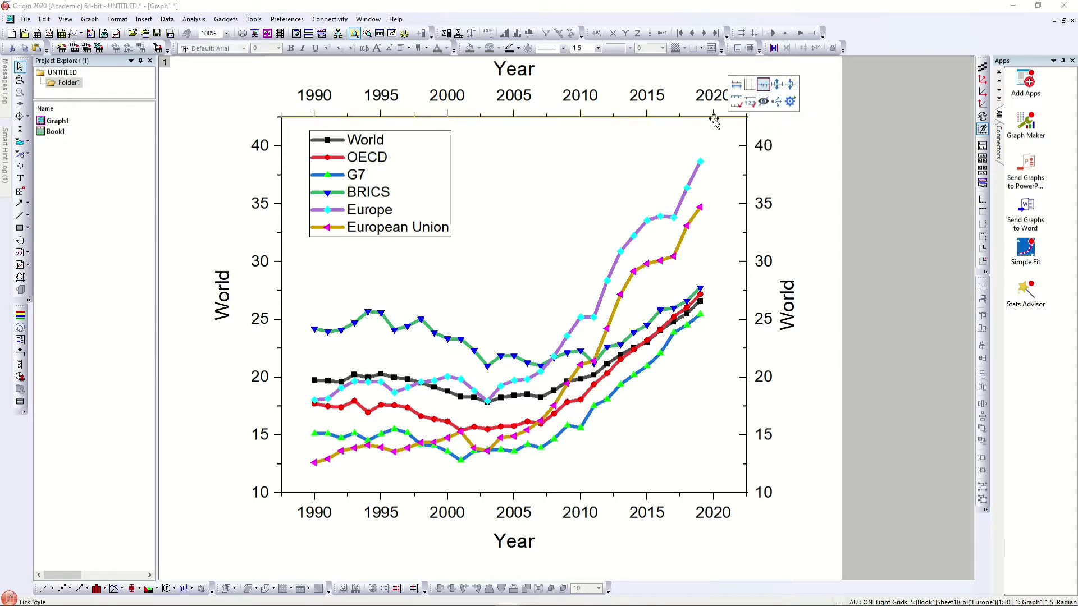
click(747, 163)
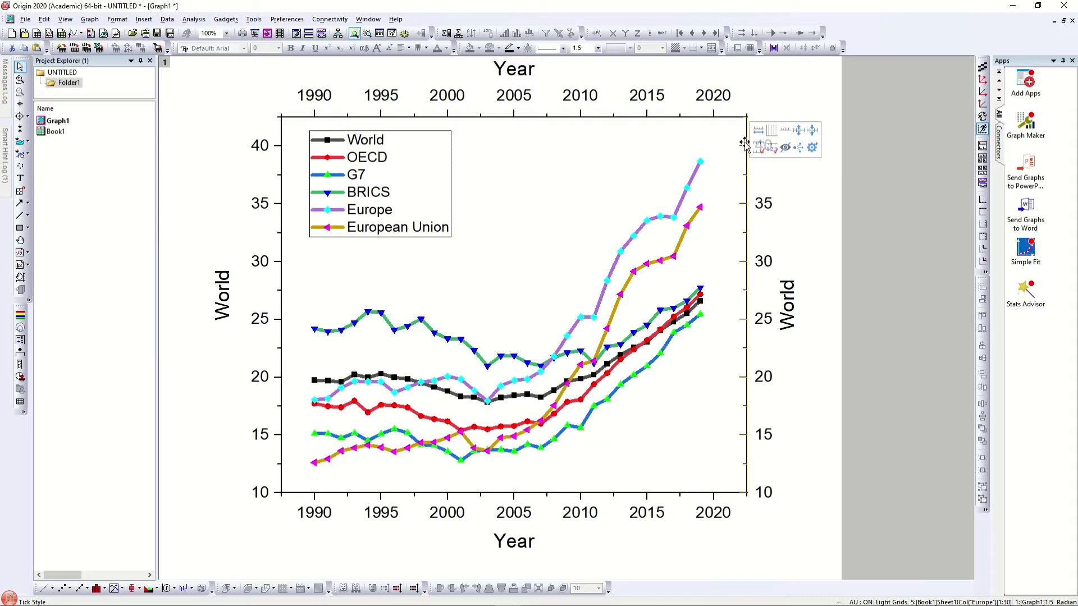
mouse_move(748, 162)
click(787, 125)
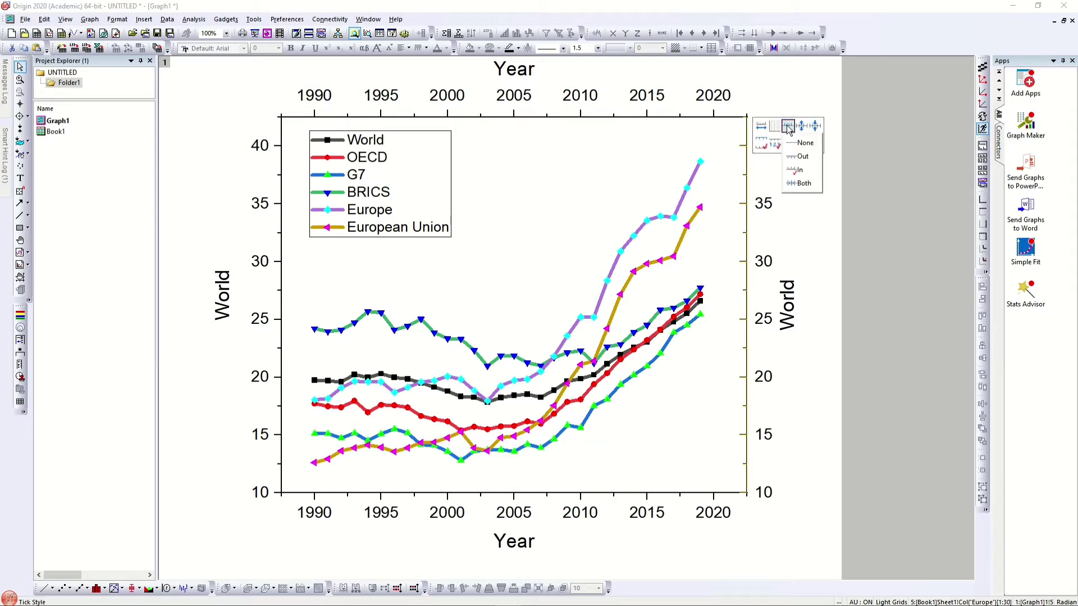
click(800, 157)
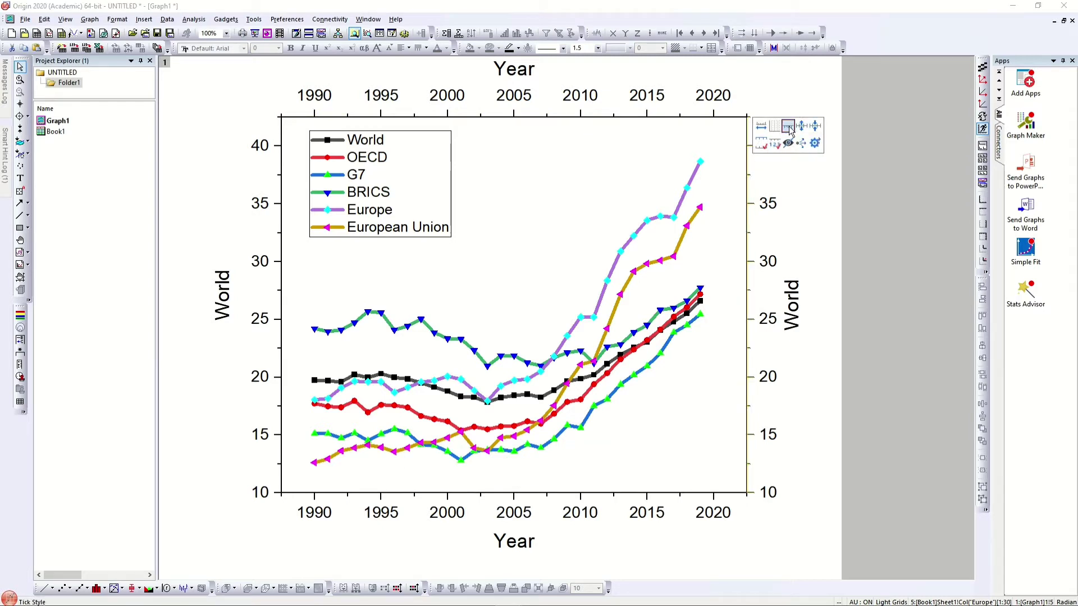
click(789, 126)
click(807, 208)
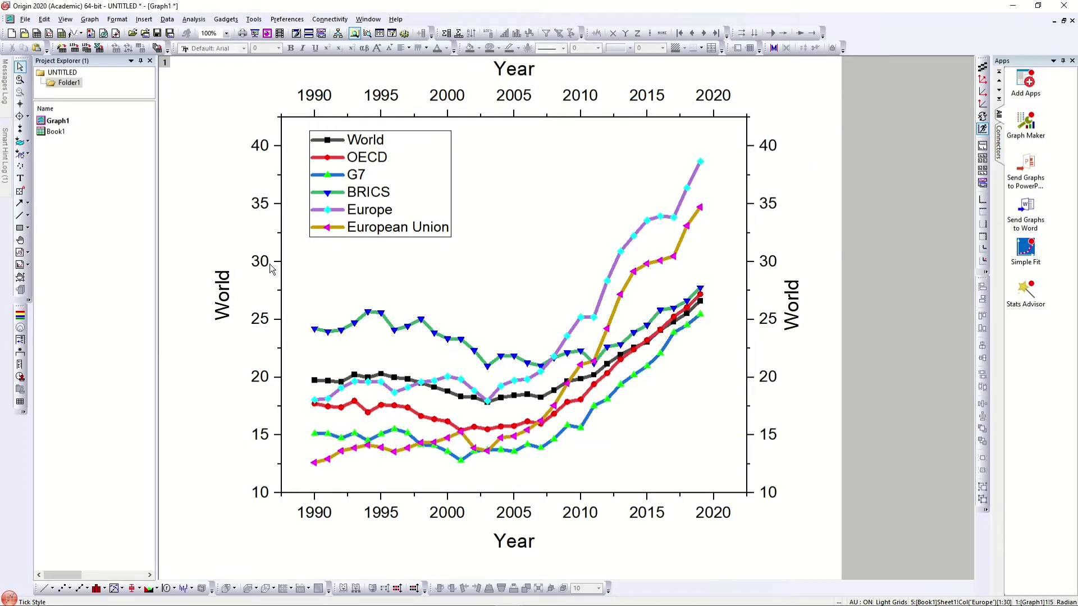
Shift the legend slightly inside the plot and remove its border by setting the border width to 0
click(412, 237)
click(473, 200)
click(451, 174)
drag(449, 174, 442, 181)
double_click(576, 48)
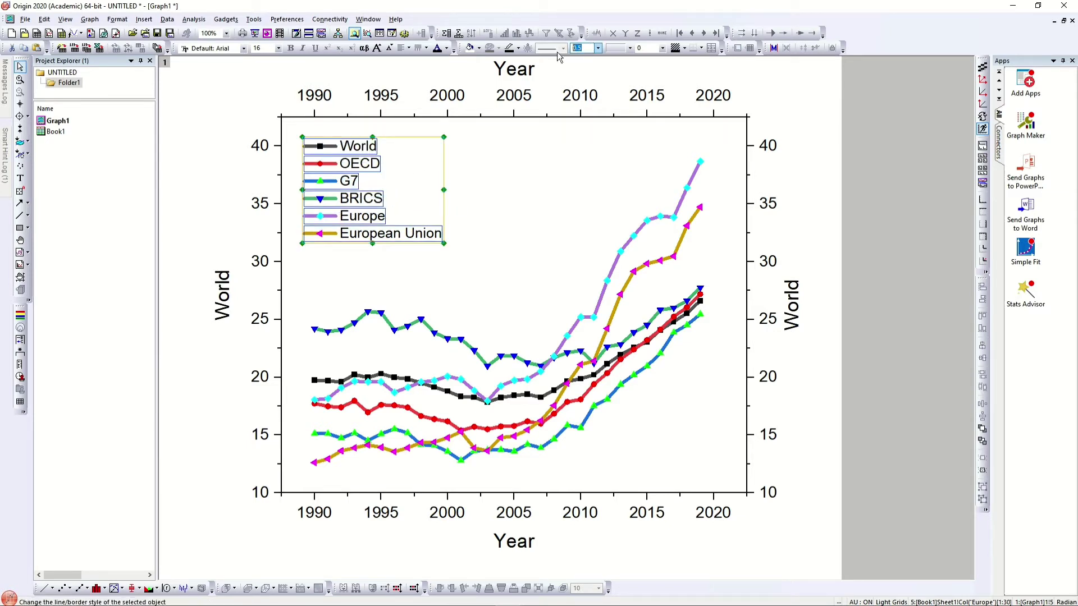
text(0)
key(Return)
click(248, 91)
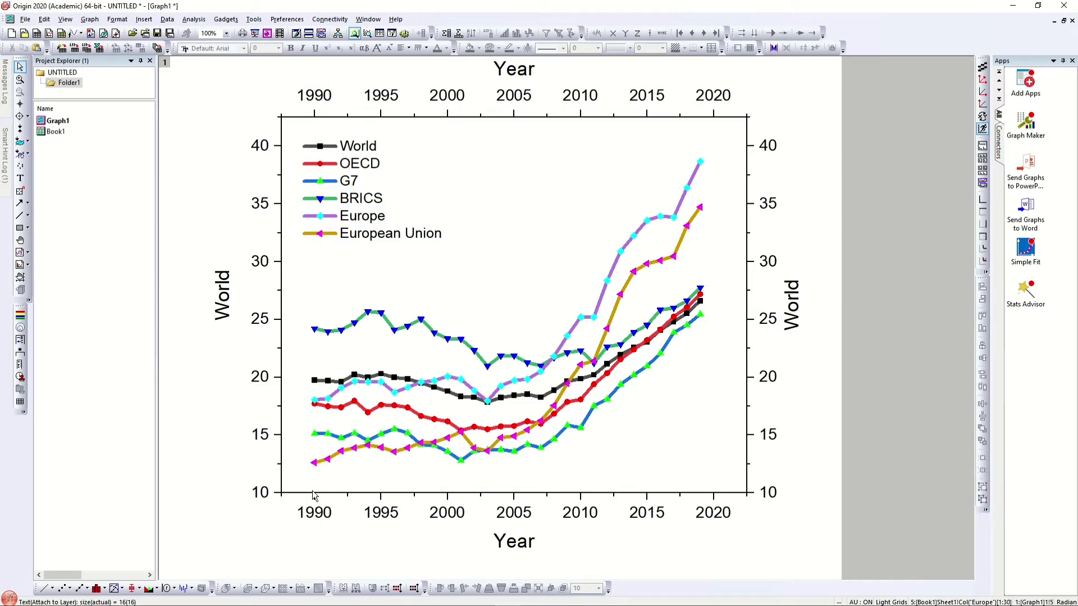
Set the start of the graph's horizontal axis scale to 1990
click(325, 517)
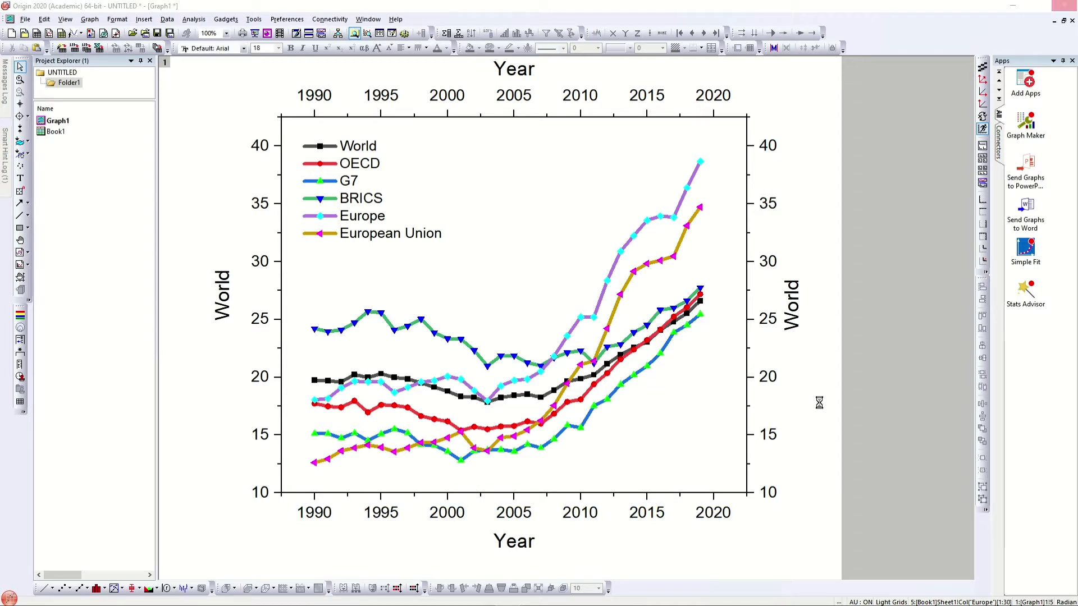
drag(540, 133, 902, 124)
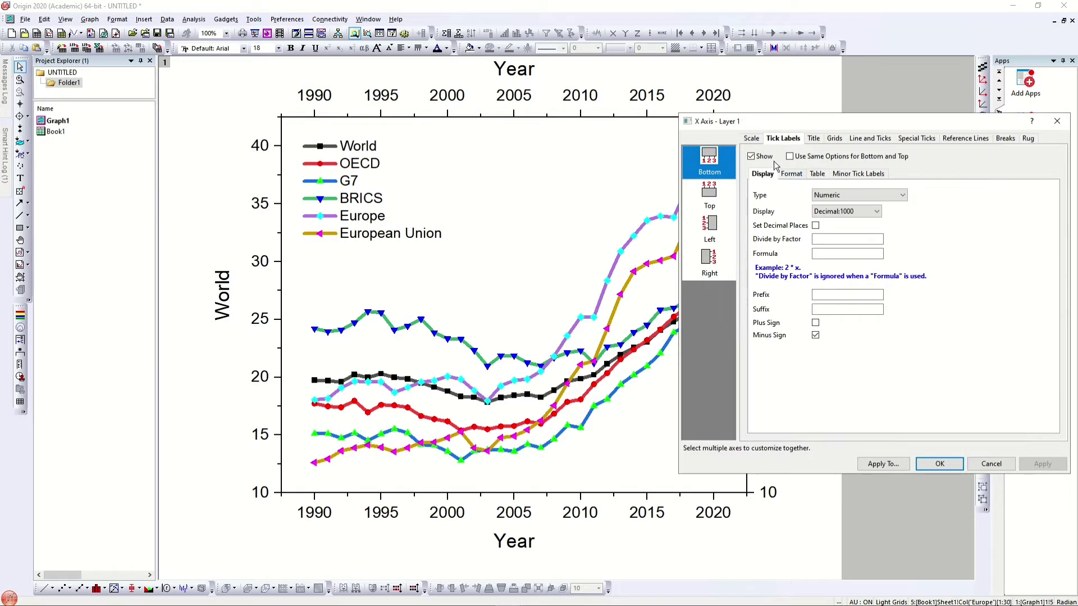
click(752, 139)
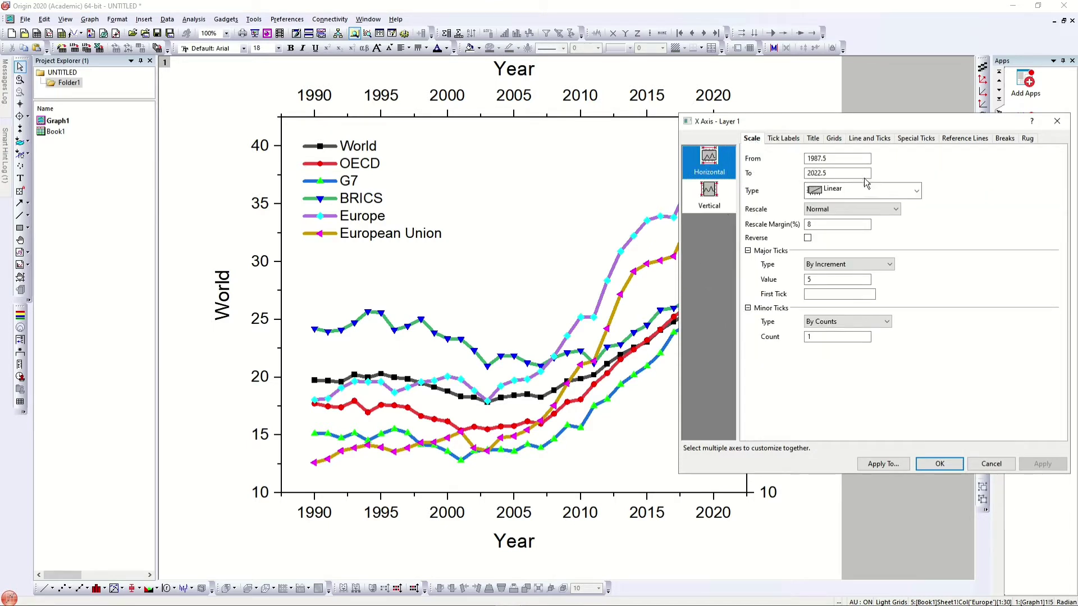
double_click(820, 158)
click(838, 171)
key(shift+Tab)
text(19)
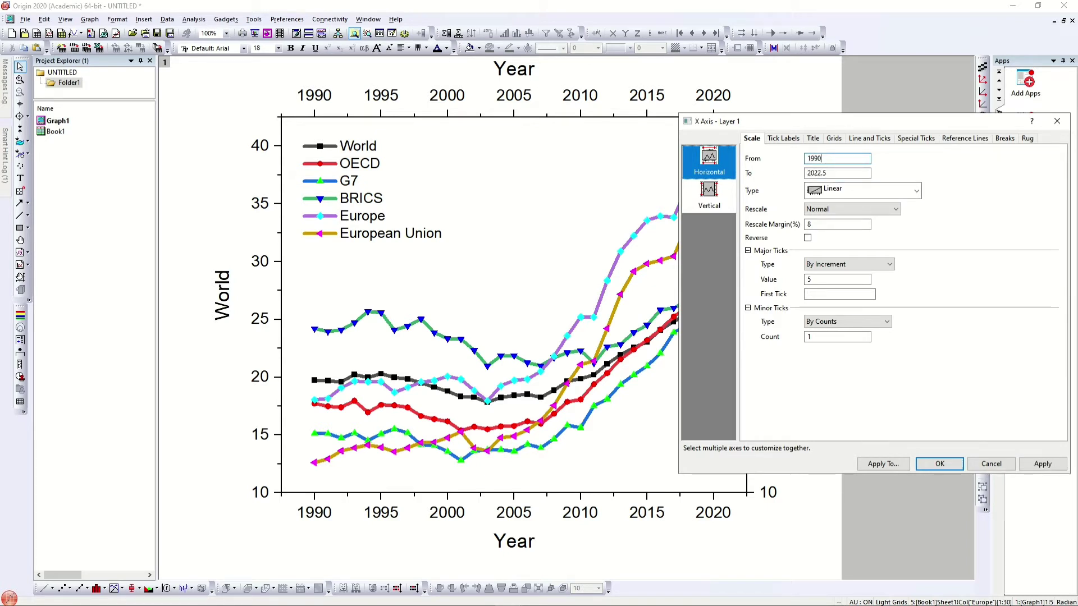
text(90)
click(1040, 464)
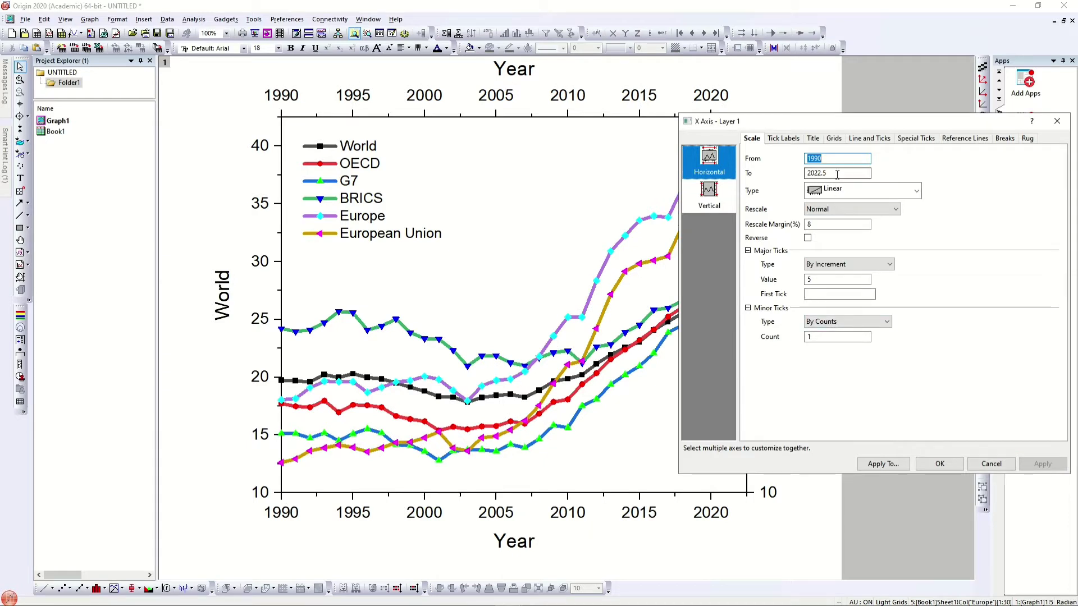
Set the end of the horizontal axis scale to 2019
key(Tab)
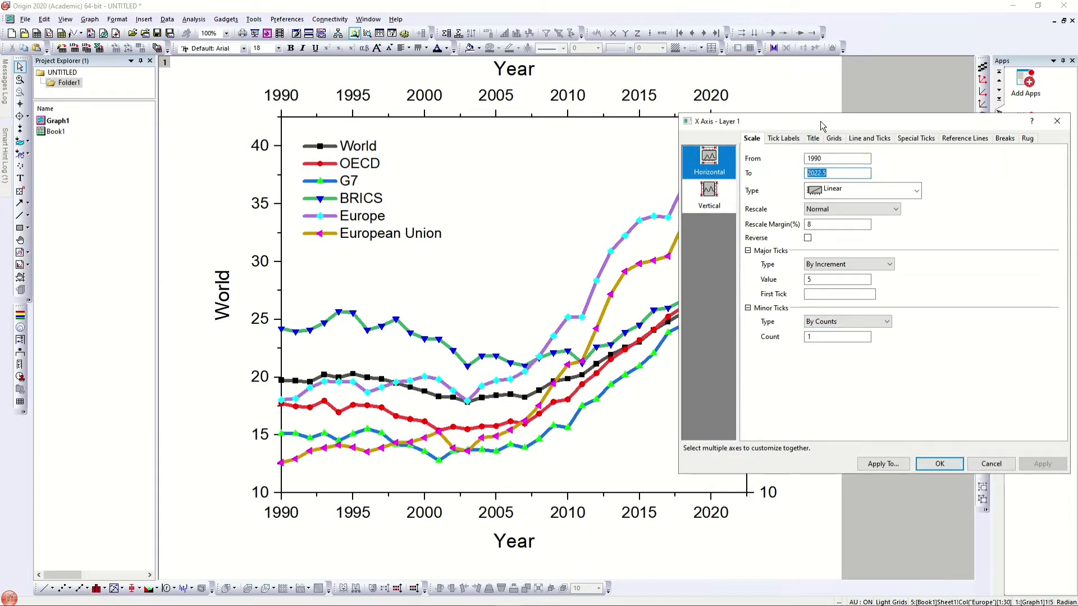
drag(864, 120, 910, 120)
drag(818, 120, 919, 126)
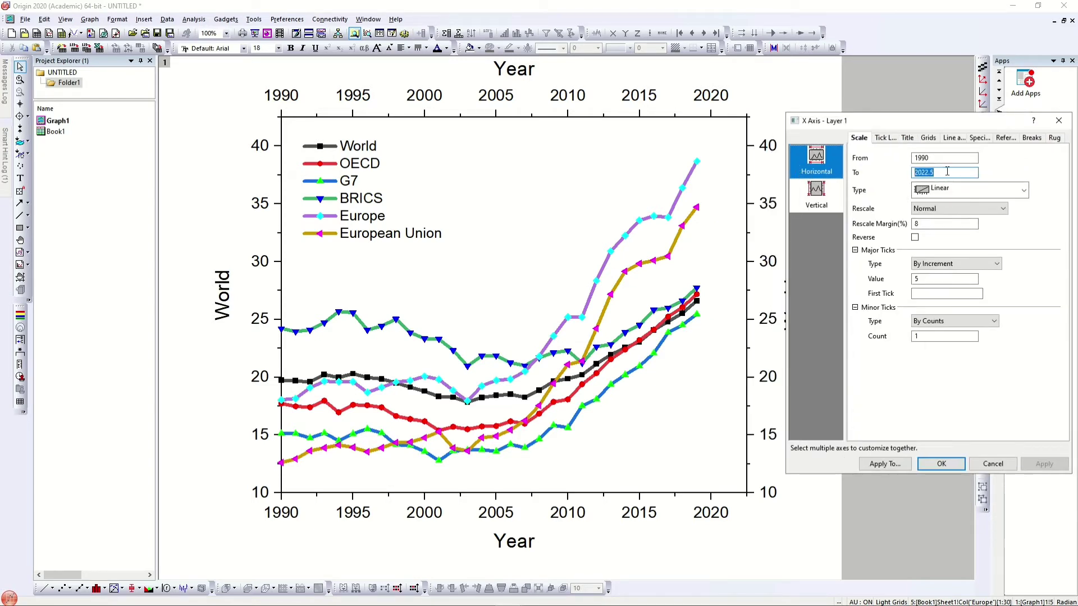
text(2019)
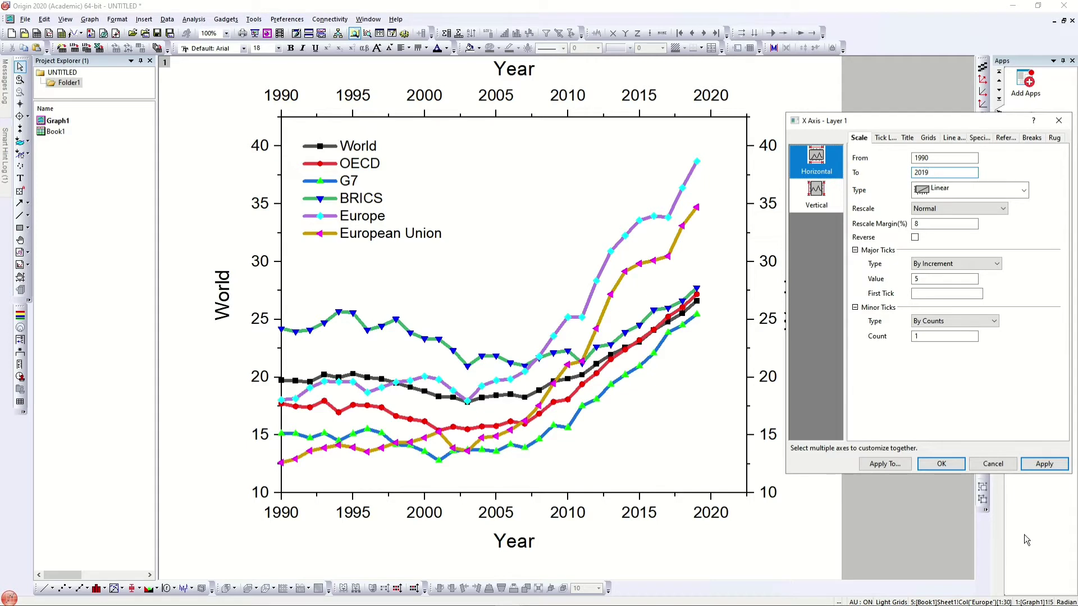
click(1044, 465)
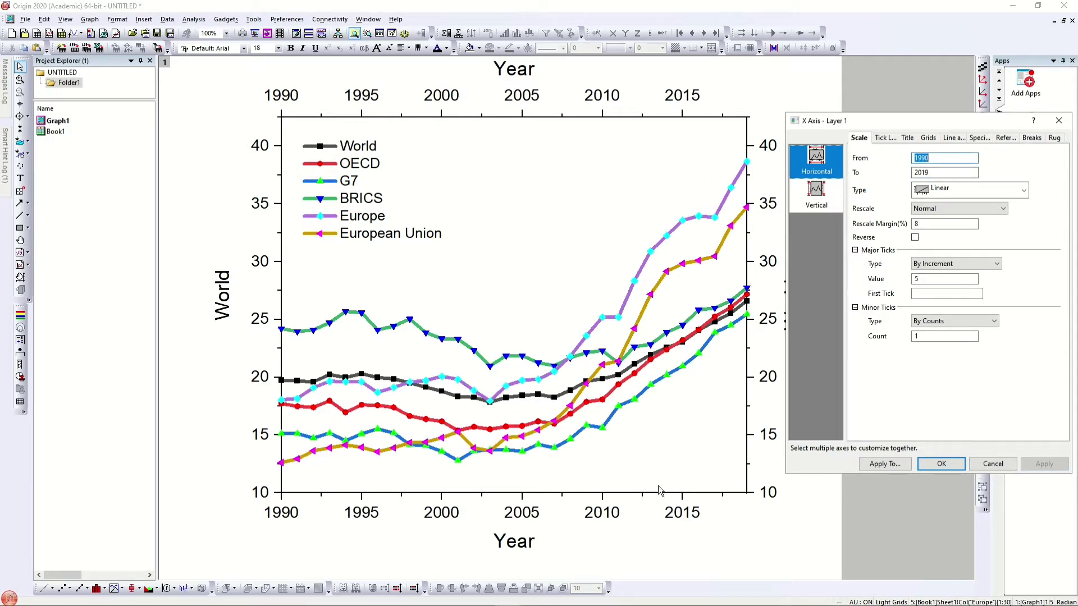
Try major tick increments of 6, 7 and 3 on the horizontal axis
double_click(944, 279)
text(6)
click(1044, 465)
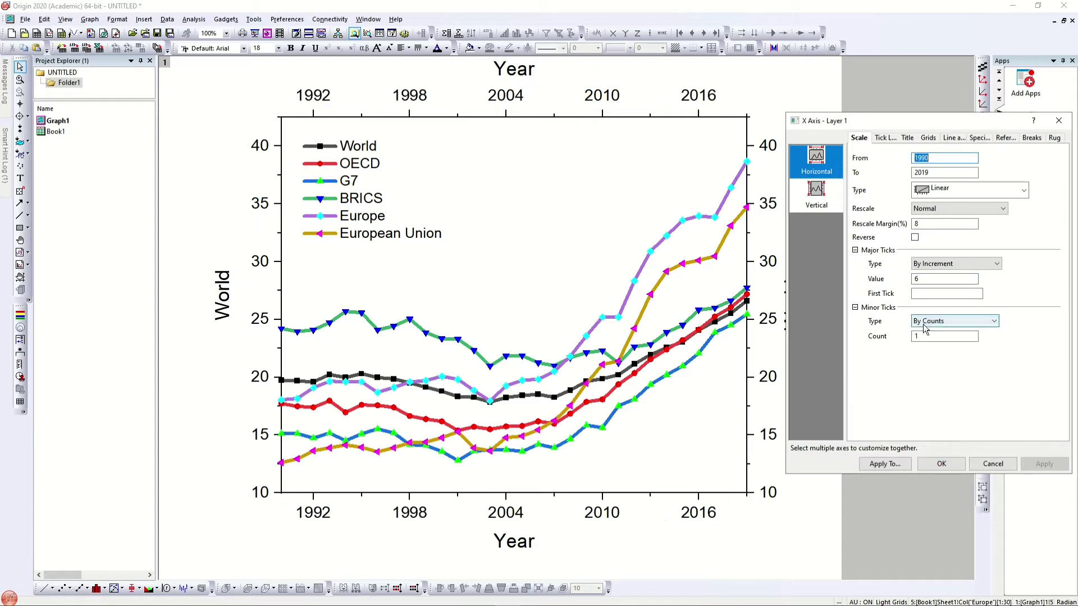
double_click(941, 279)
text(7)
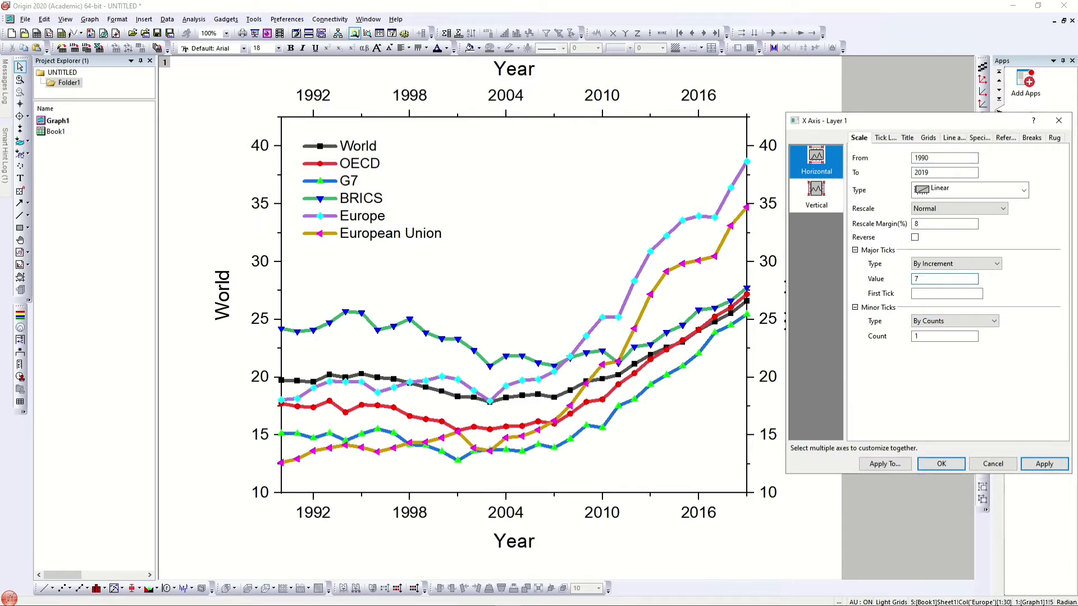
click(1044, 464)
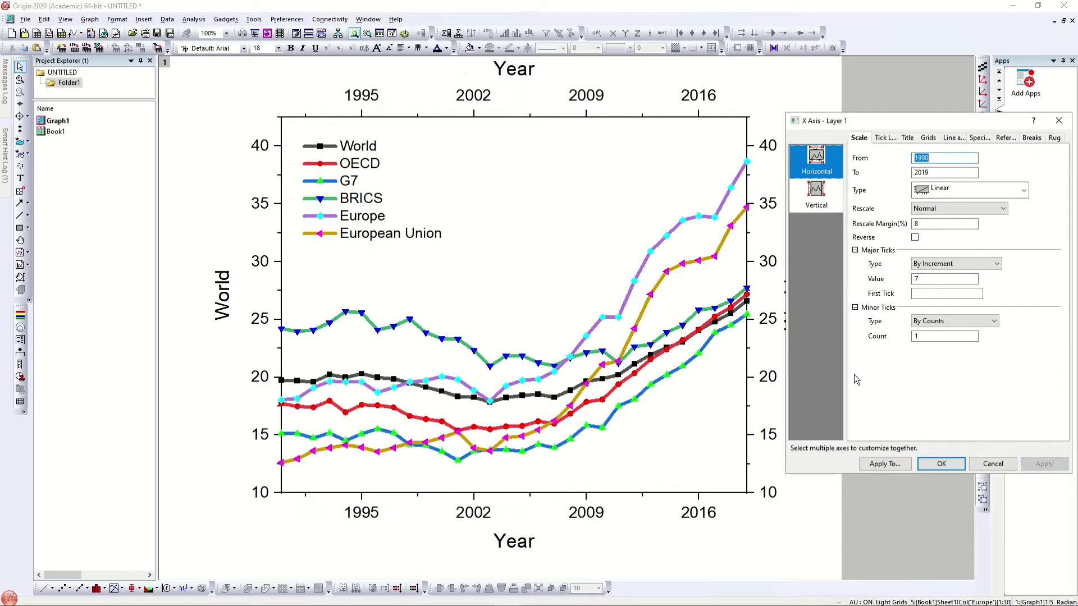
double_click(933, 280)
text(3)
click(1044, 464)
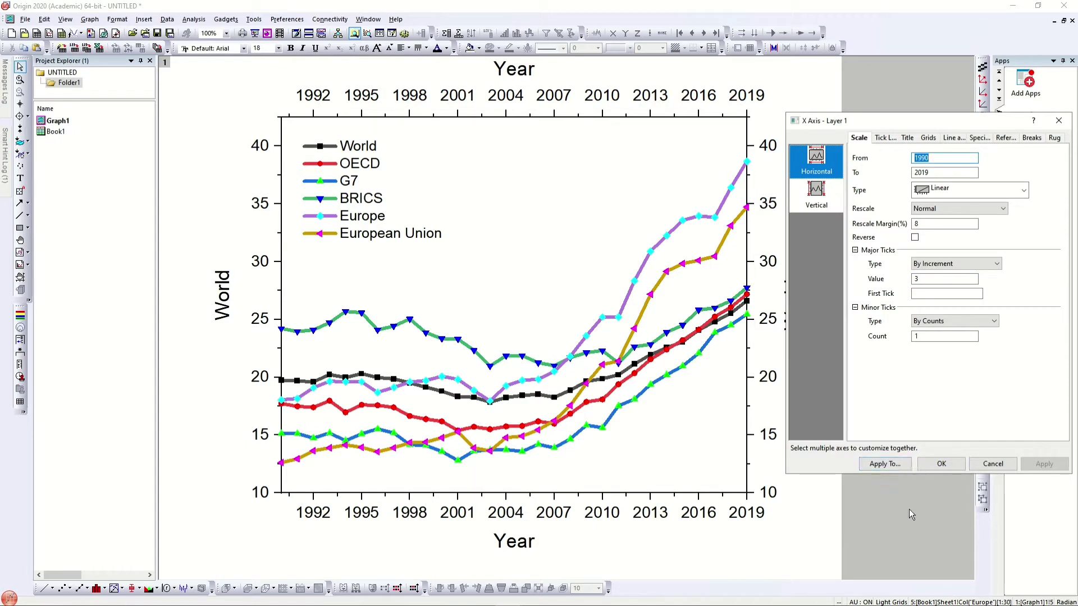
Try defining the horizontal axis major ticks by counts, with a count of 5
click(967, 265)
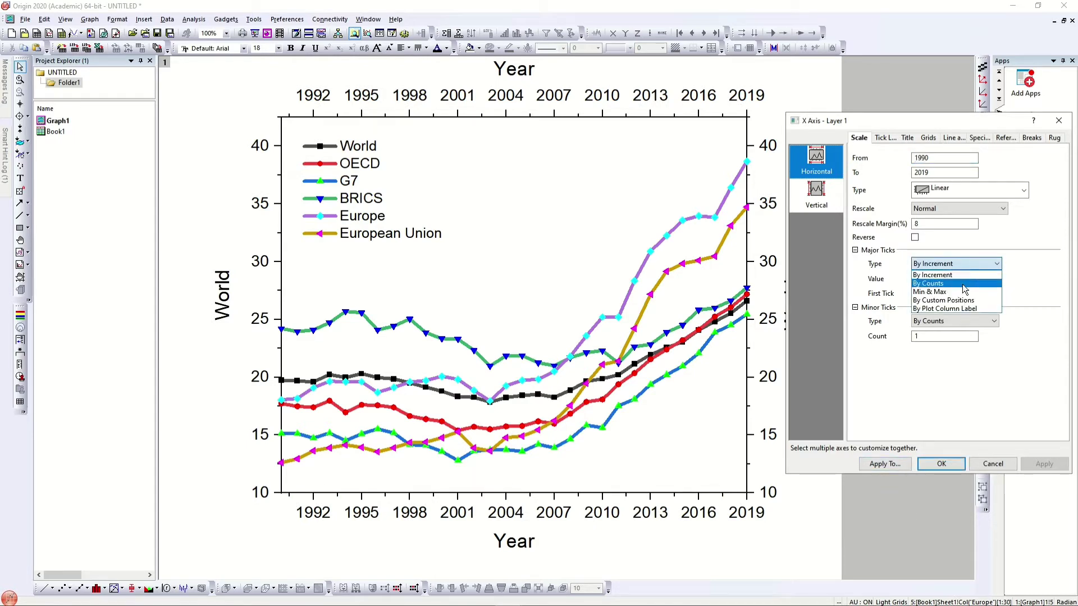
click(968, 281)
click(1045, 465)
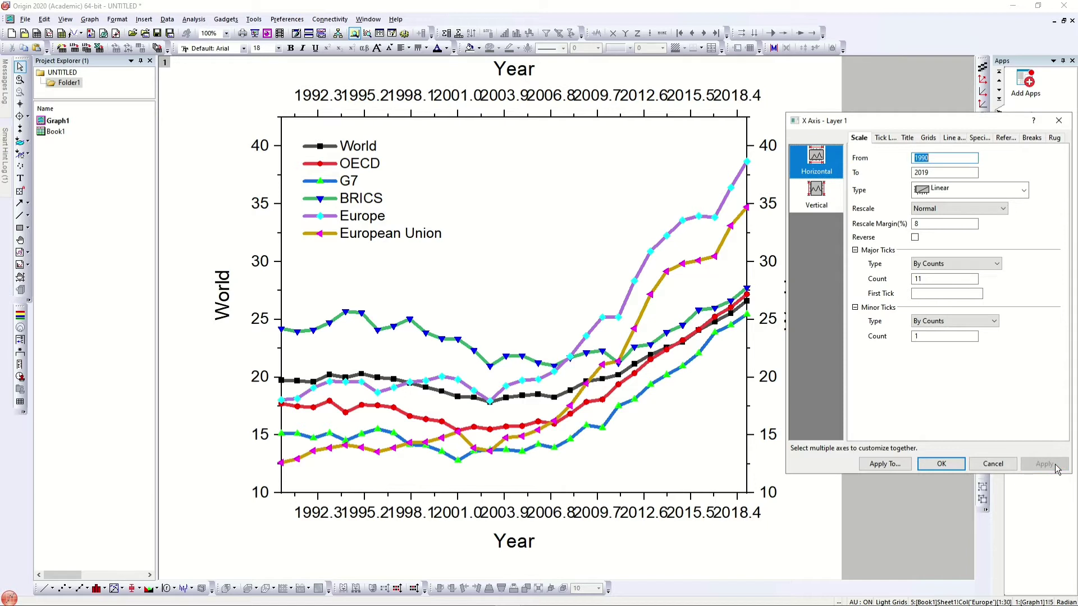
click(876, 285)
text(5)
click(1059, 469)
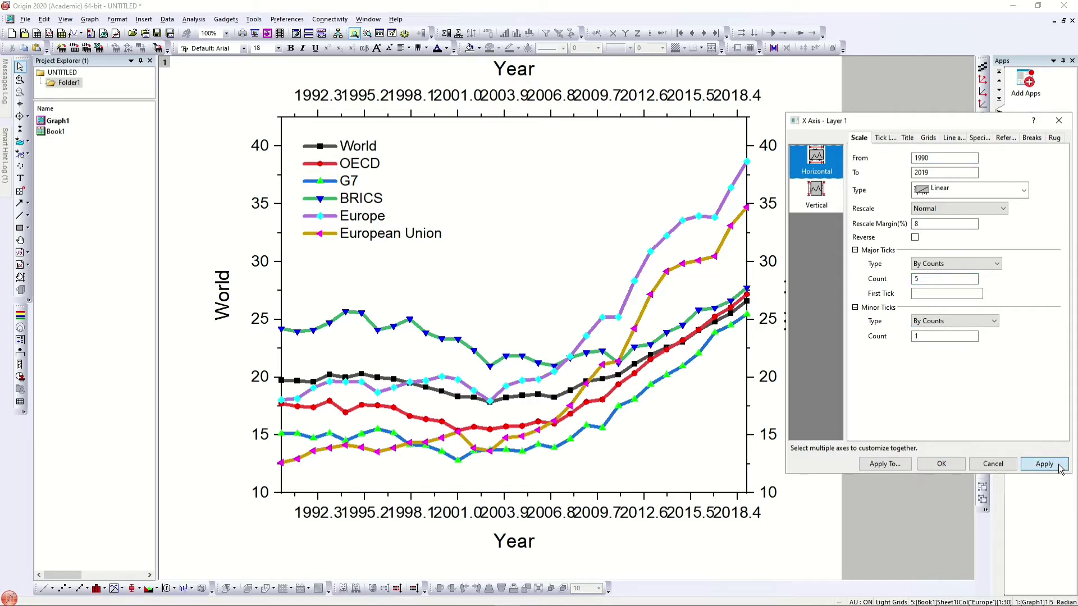
Place the horizontal axis major ticks at the custom positions 1990, 1996, 2002, 2008, 2014 and 2019
click(980, 263)
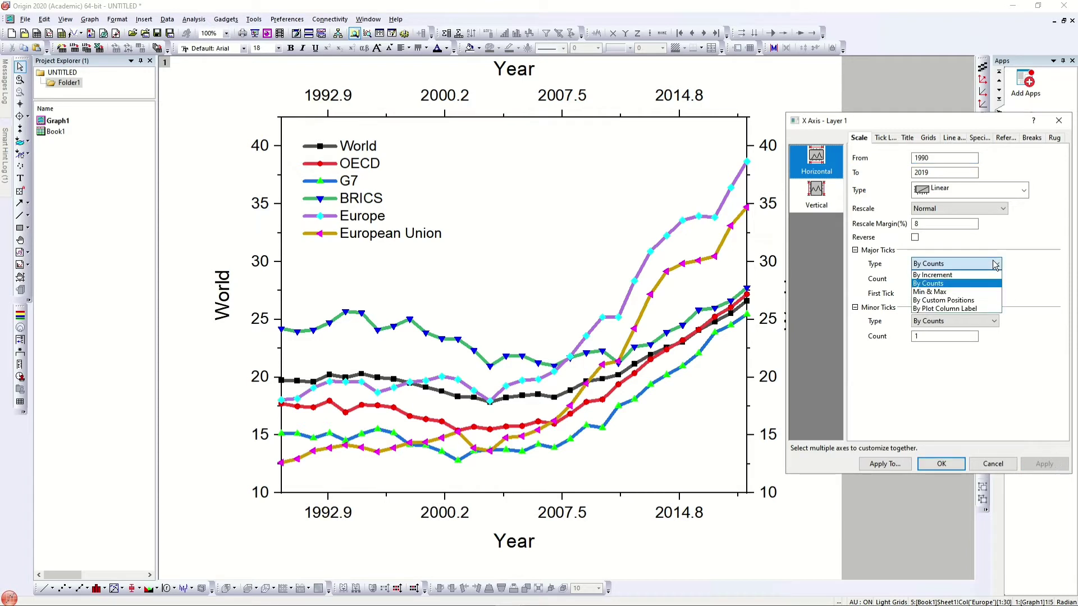
click(949, 294)
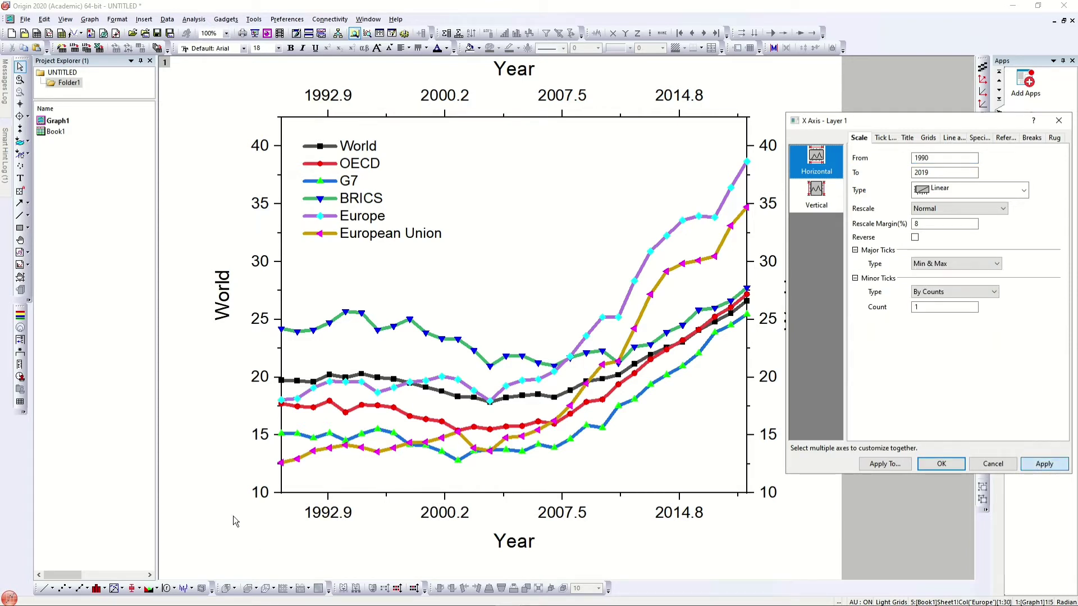
click(966, 264)
click(963, 304)
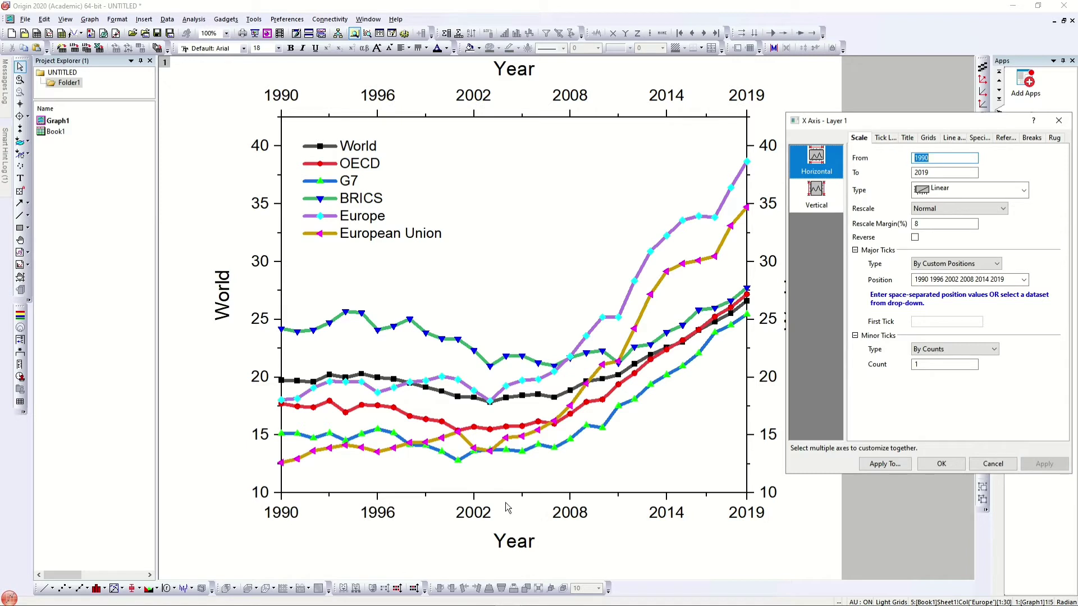
click(976, 323)
Set the vertical axis scale to run from 0 to 45
drag(899, 121, 894, 121)
click(814, 197)
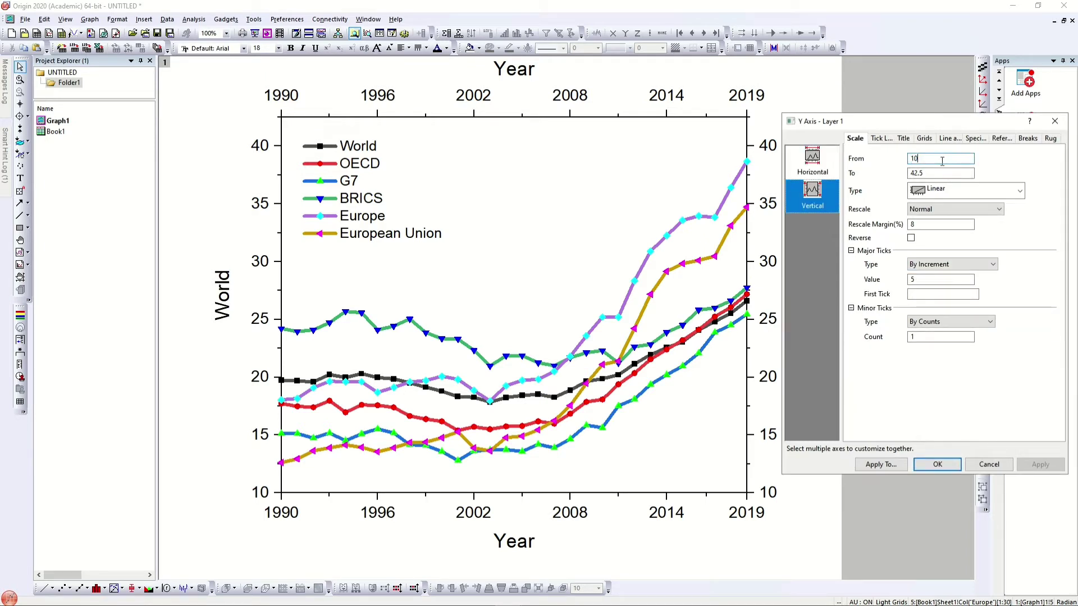
key(Tab)
text(45)
click(1041, 466)
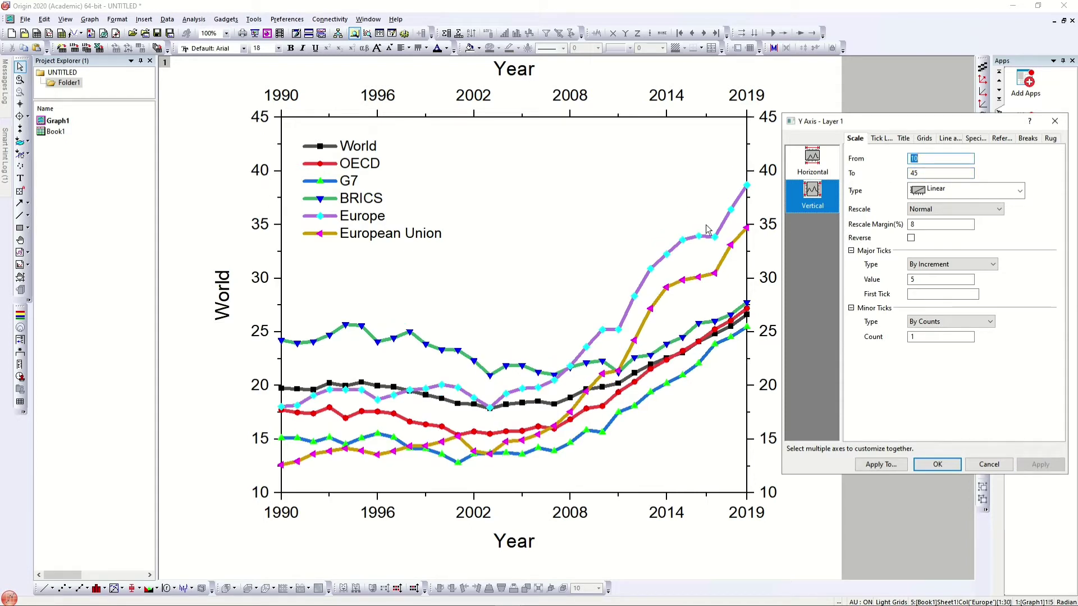
text(0)
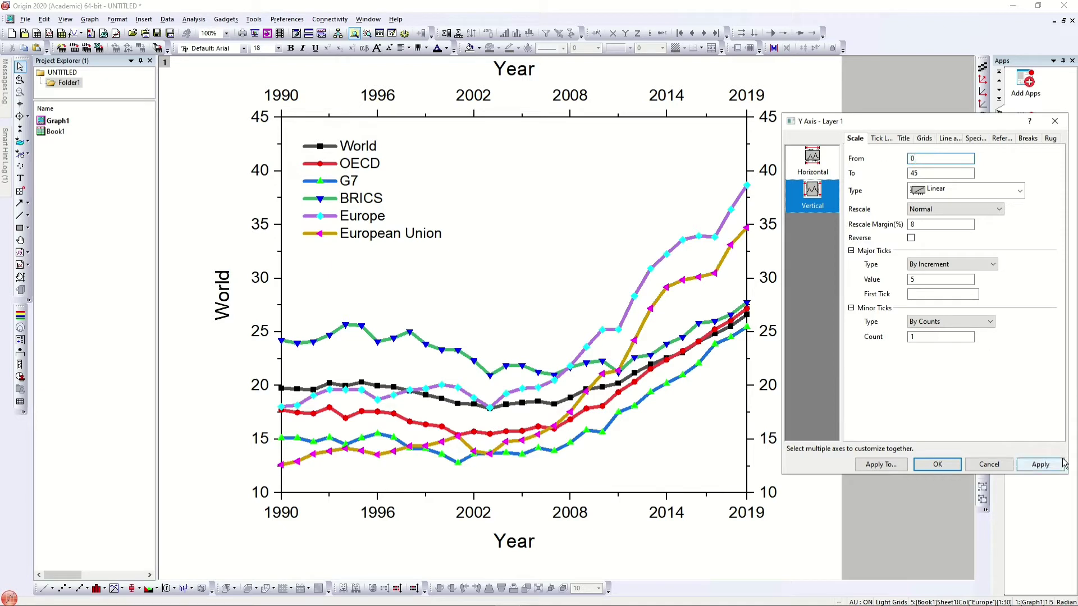
click(1041, 465)
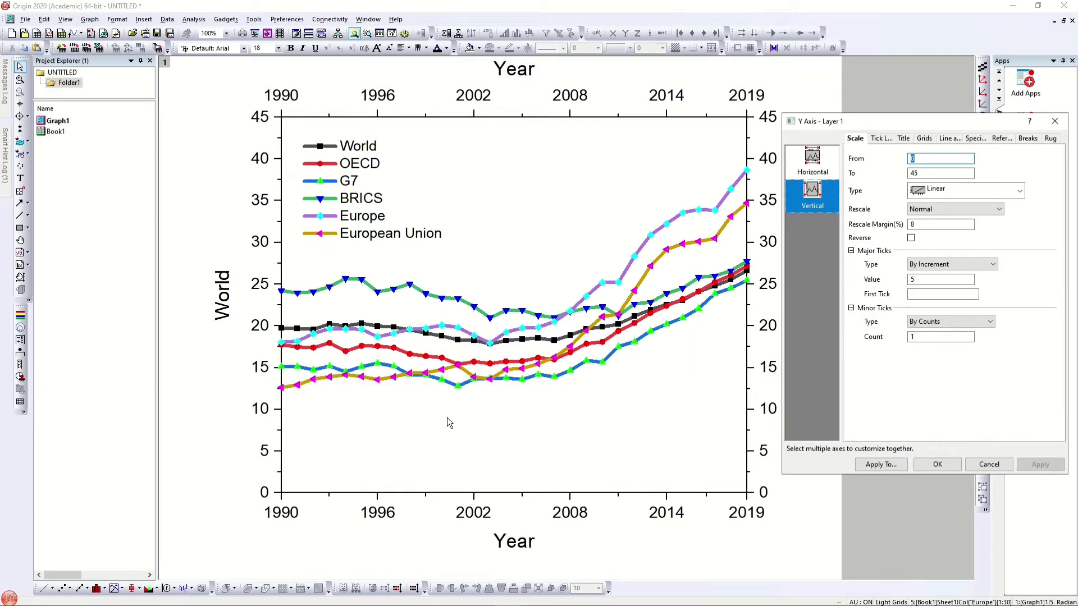
Try the Scientific:10^3 and Engineering:1k displays for the left axis tick labels and return them to Decimal:1000
click(882, 139)
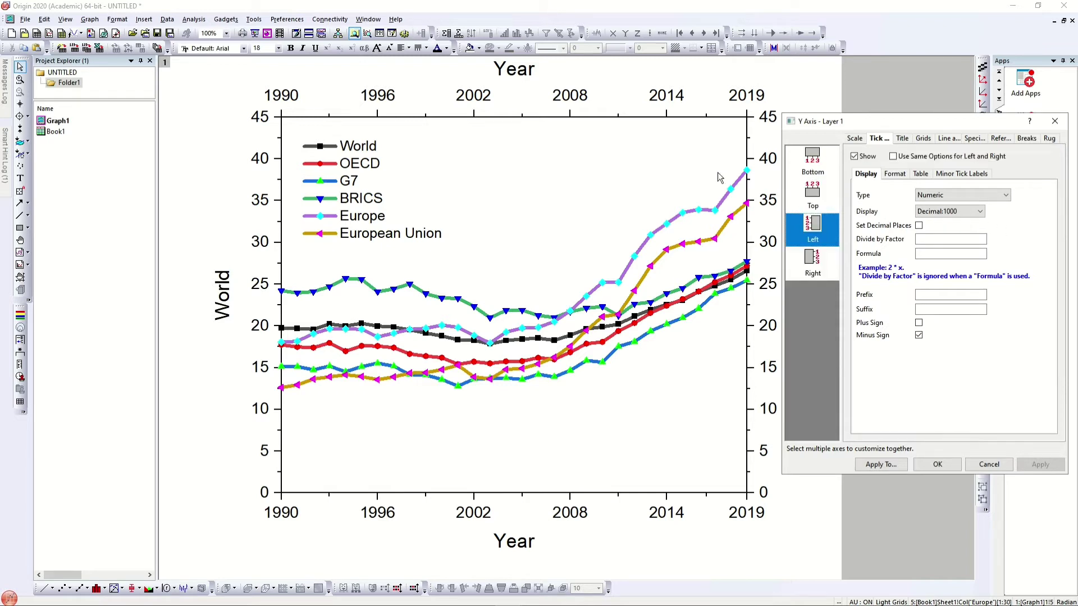
click(970, 217)
click(969, 235)
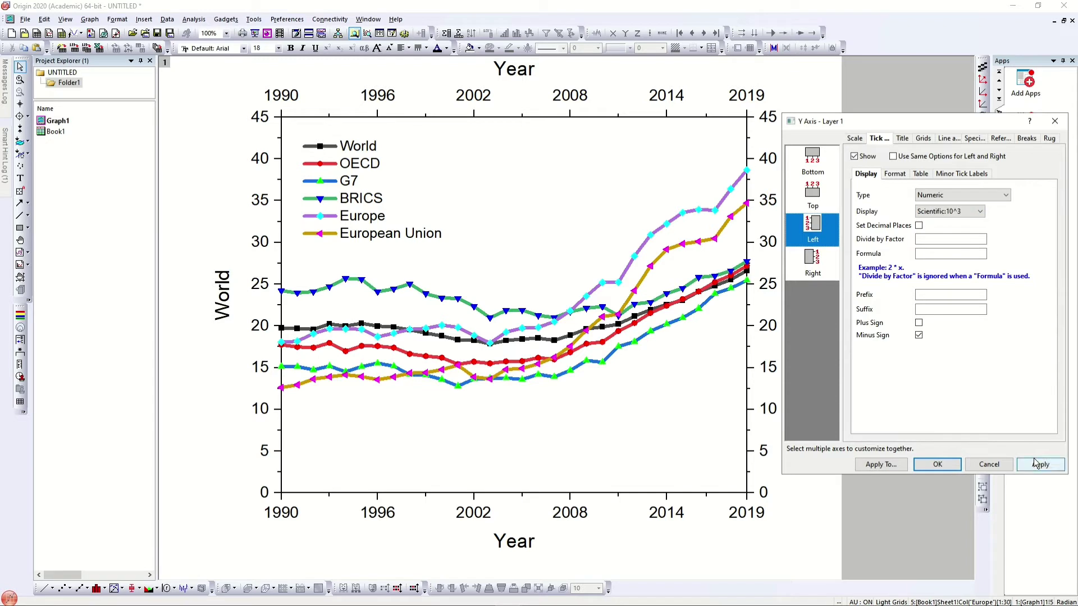
click(1038, 465)
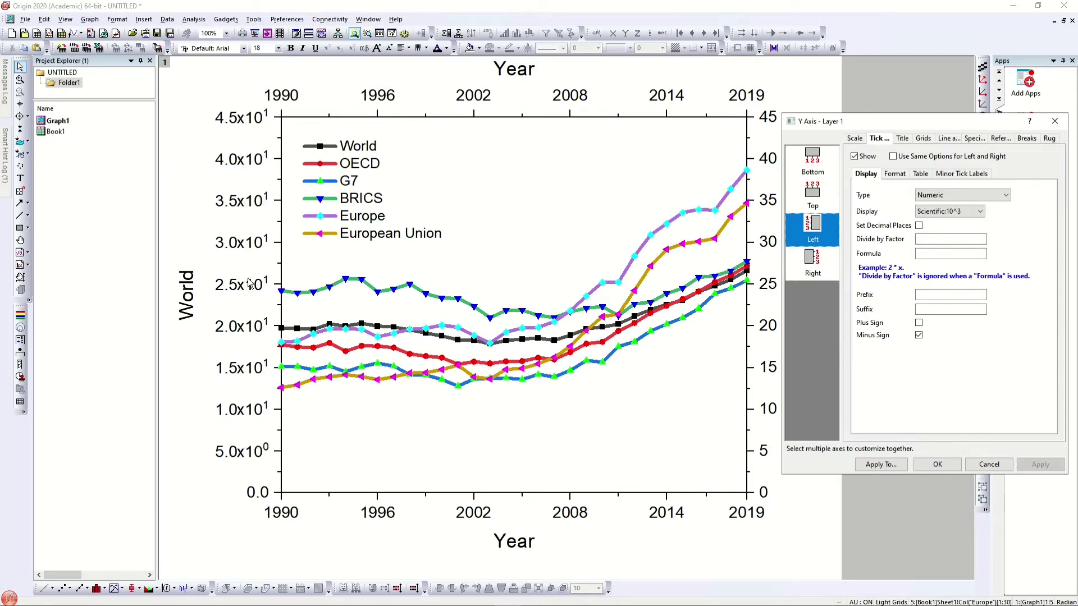
click(948, 216)
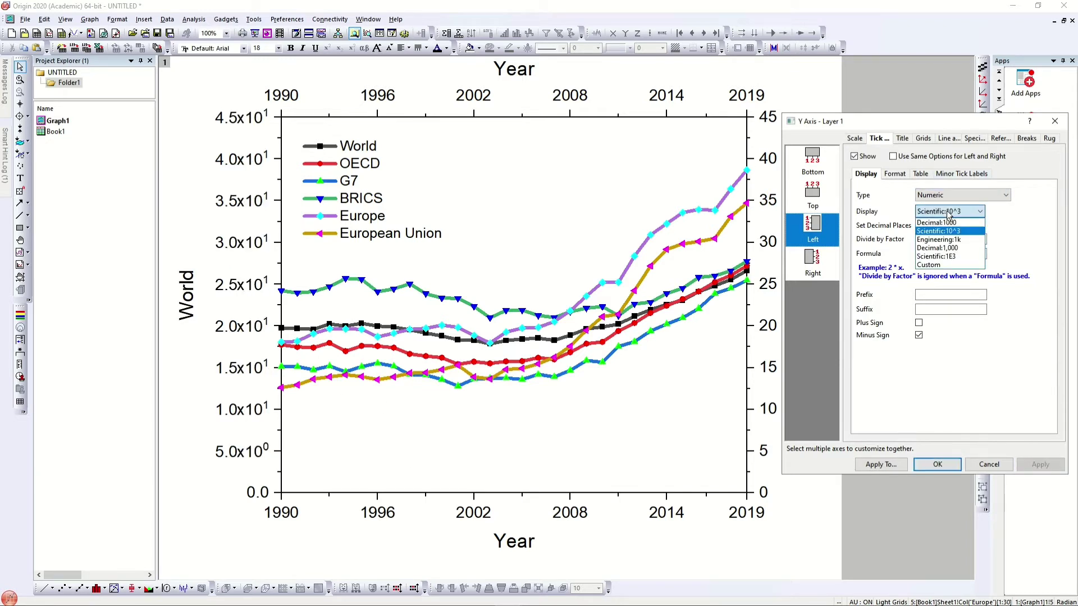
click(954, 243)
click(1054, 466)
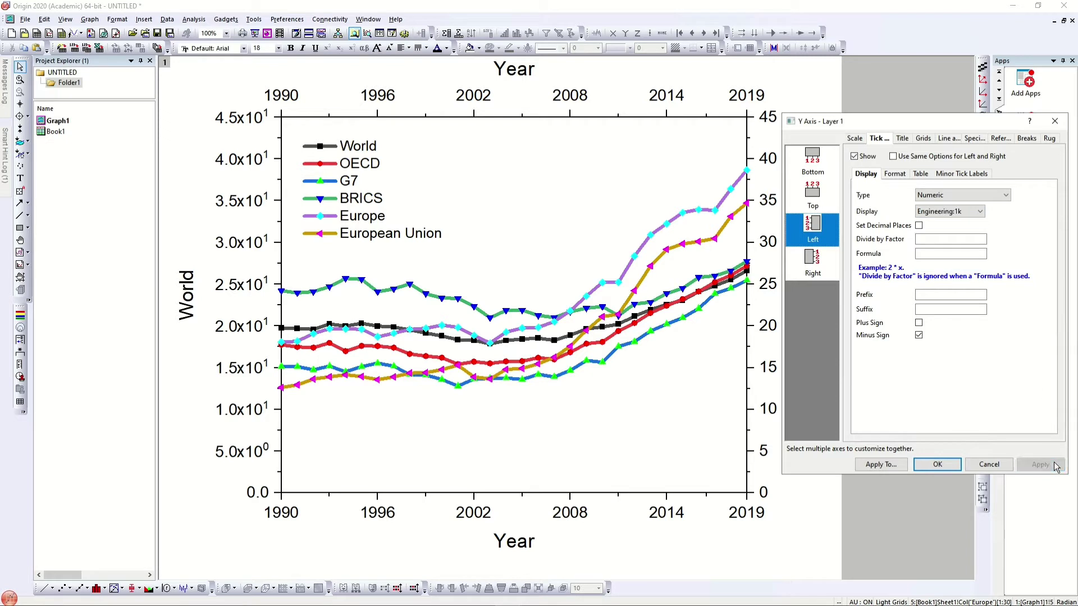
click(981, 216)
click(954, 223)
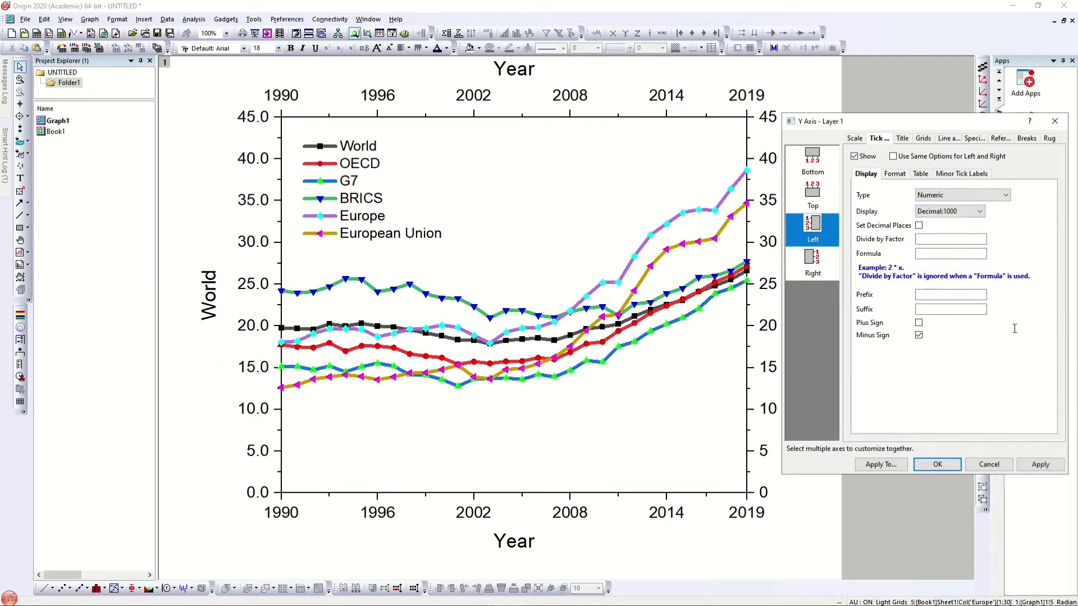
click(1040, 465)
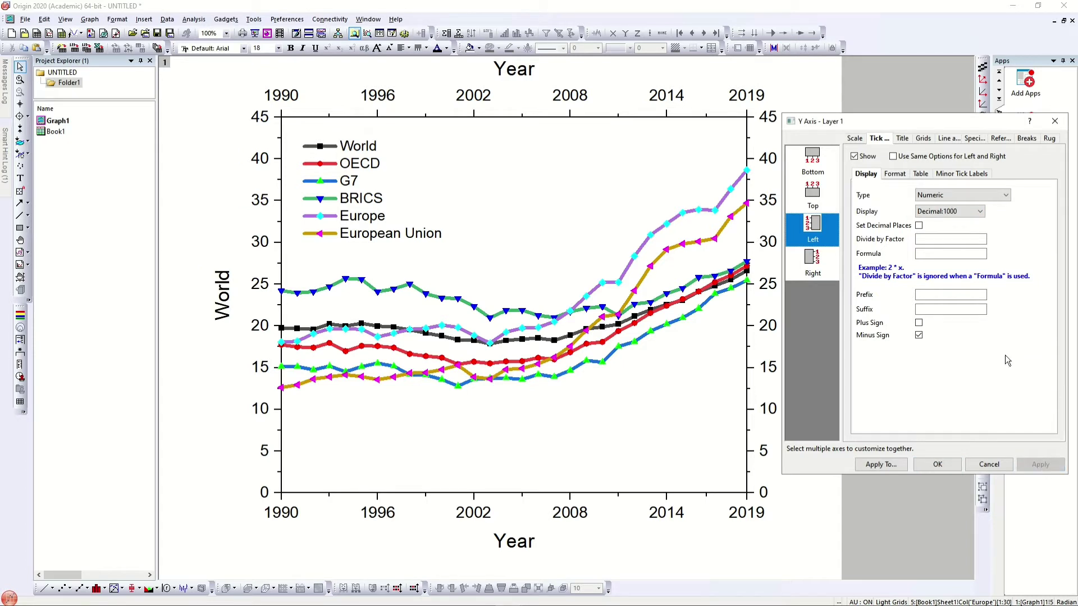
Add a % suffix preceded by a space to the left axis tick labels and use the same options for the right axis
click(940, 296)
key(Tab)
text(%)
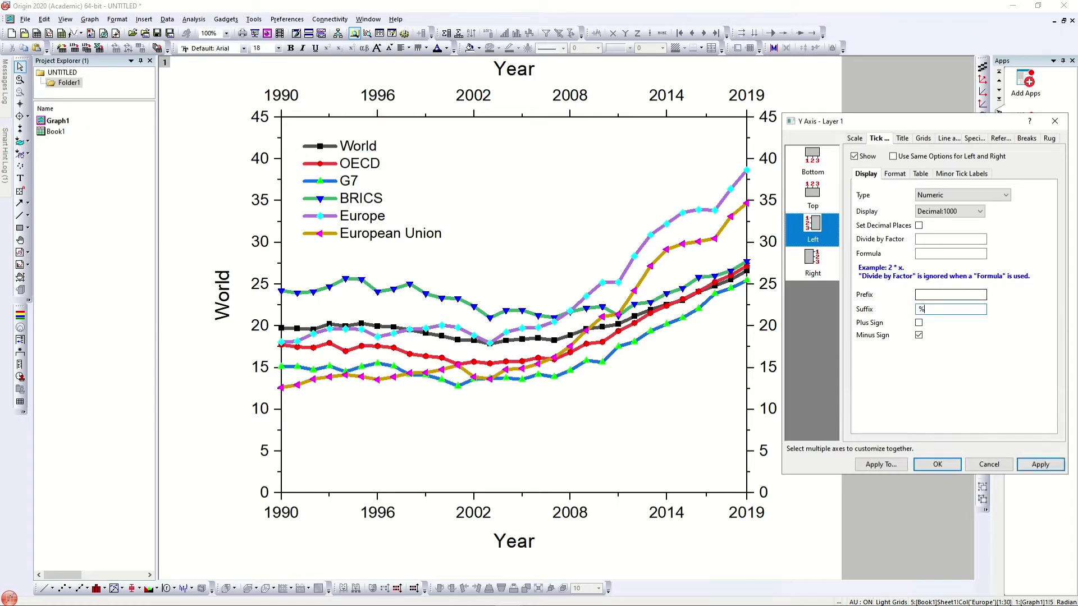
click(1047, 471)
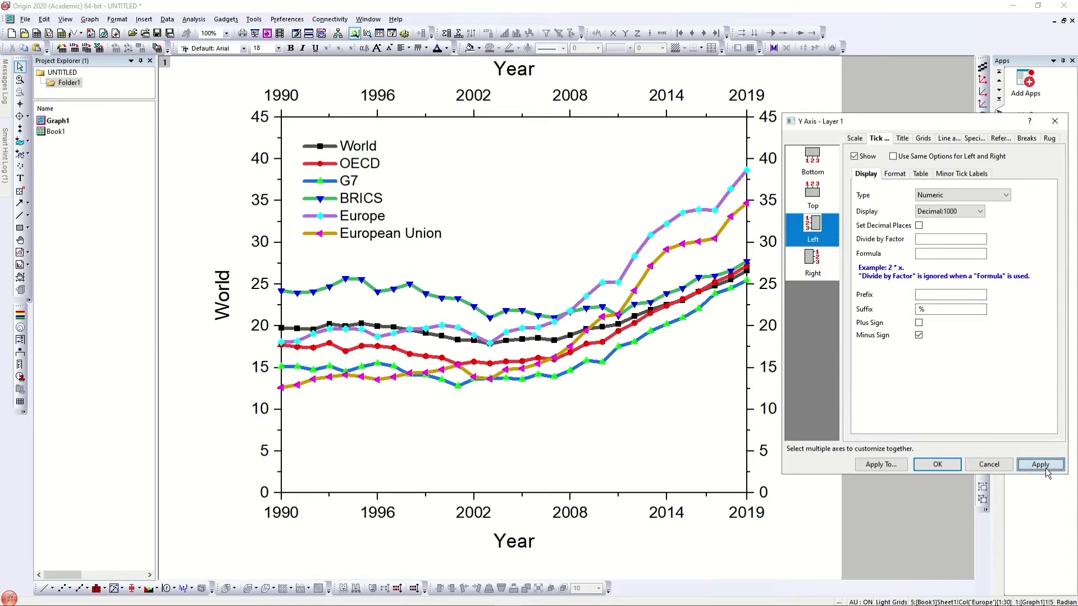
click(924, 309)
key(BackSpace)
text($)
click(1040, 465)
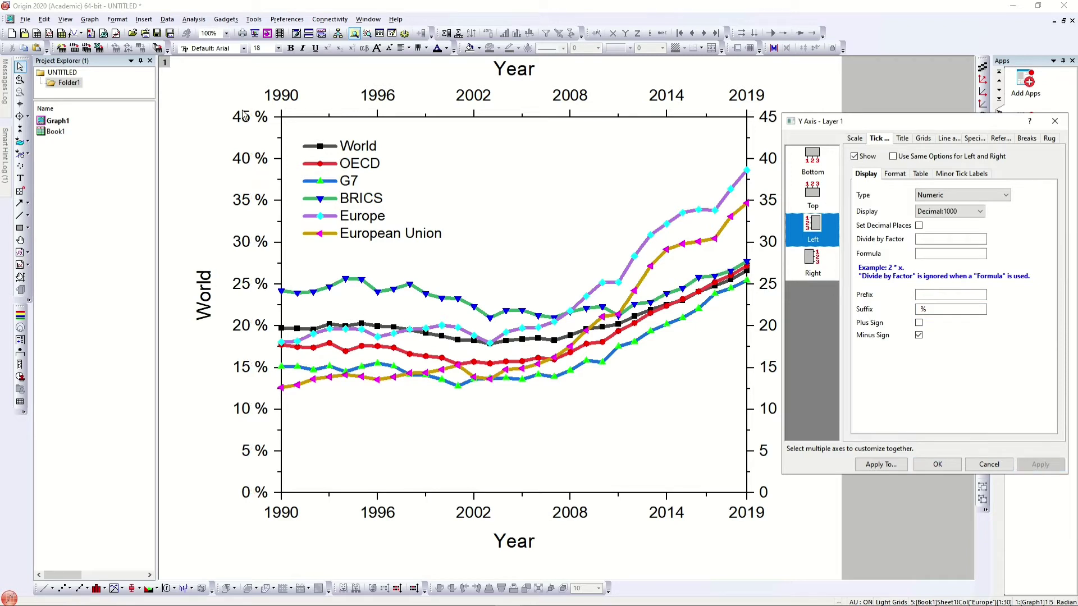
click(893, 157)
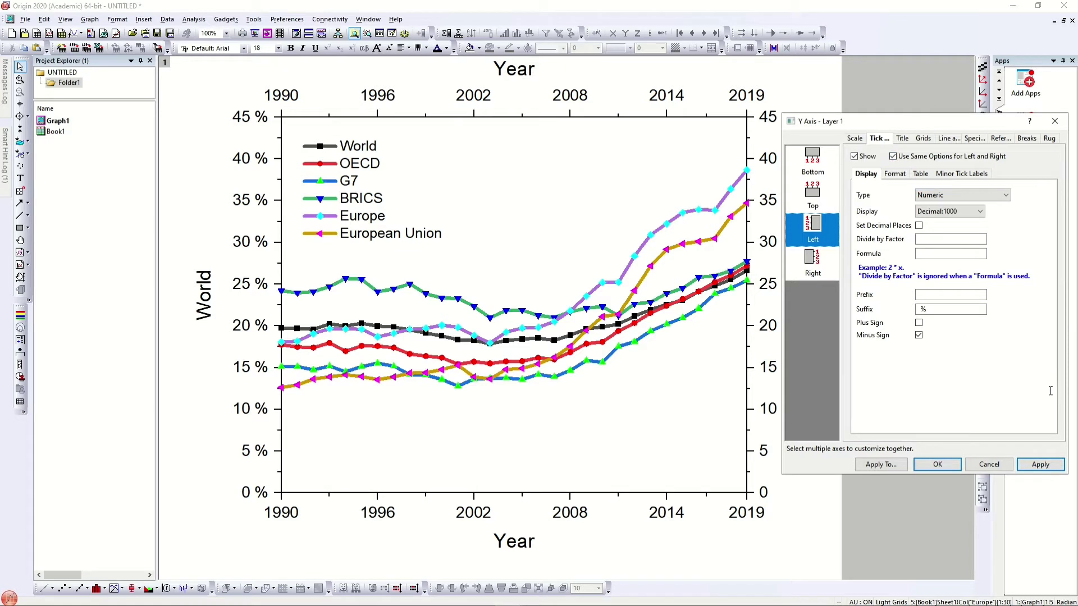
click(1056, 467)
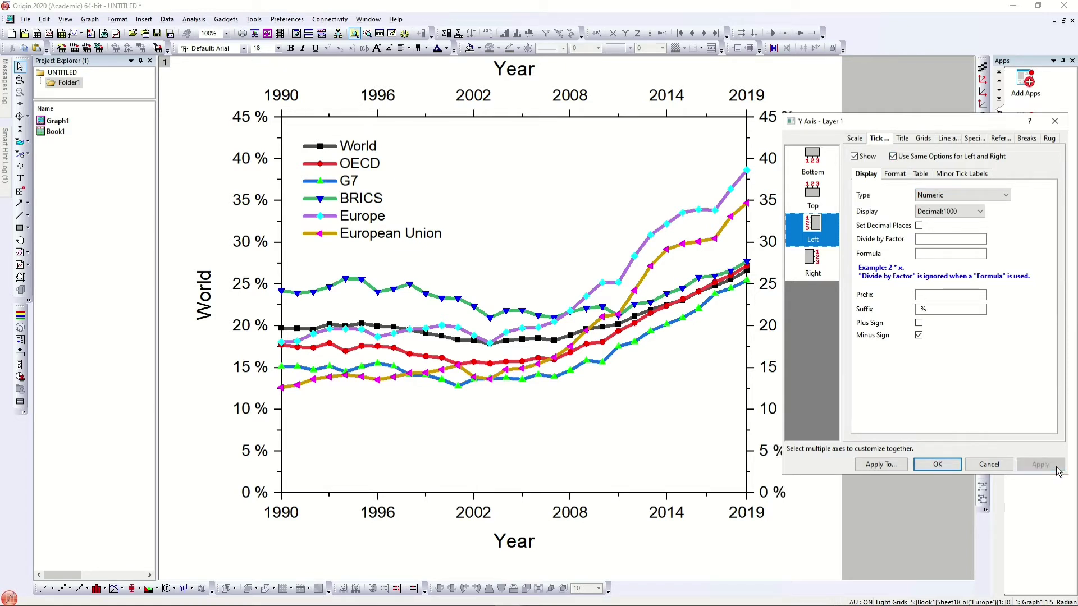
Set the left axis title text to "Share of Renewable Energy for Electricity"
drag(889, 122, 903, 123)
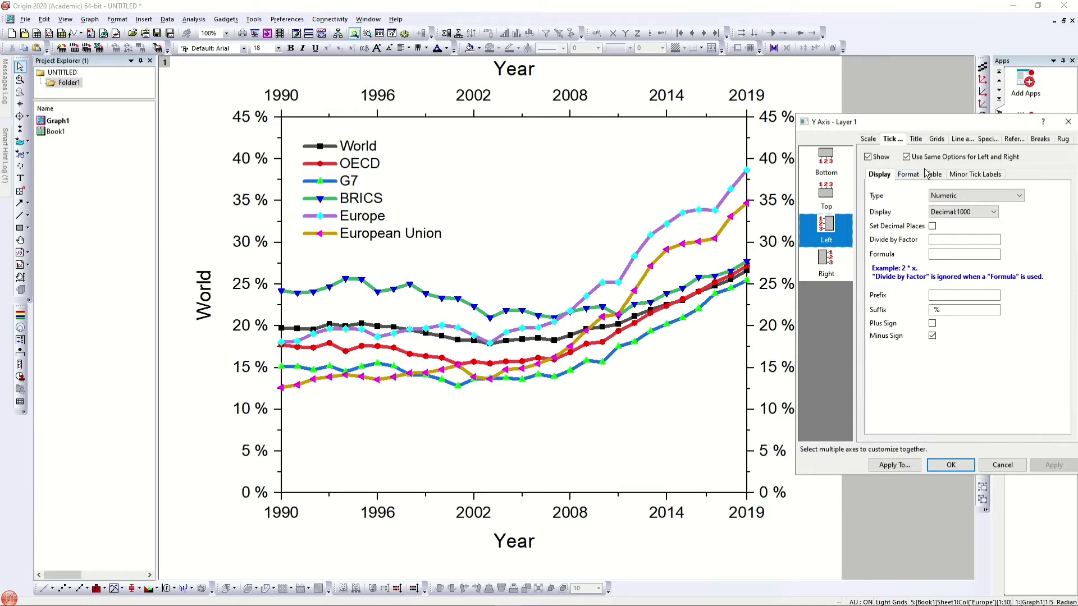
click(917, 141)
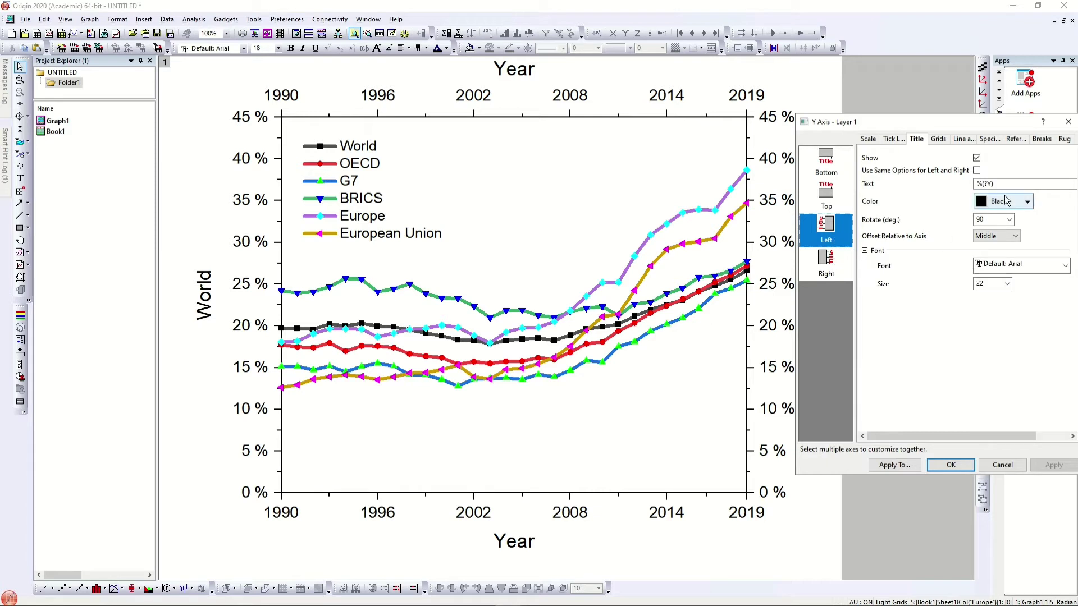
click(949, 185)
text(Share of Renewable Energy for Ele)
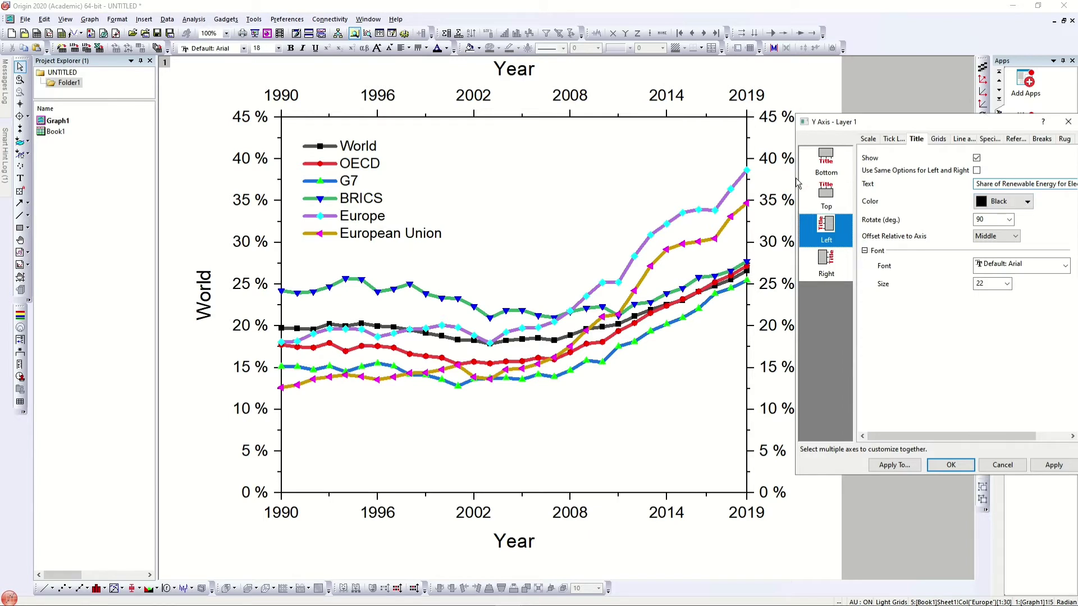
drag(794, 180, 817, 181)
mouse_move(938, 119)
mouse_down()
mouse_move(904, 119)
mouse_move(942, 127)
mouse_up()
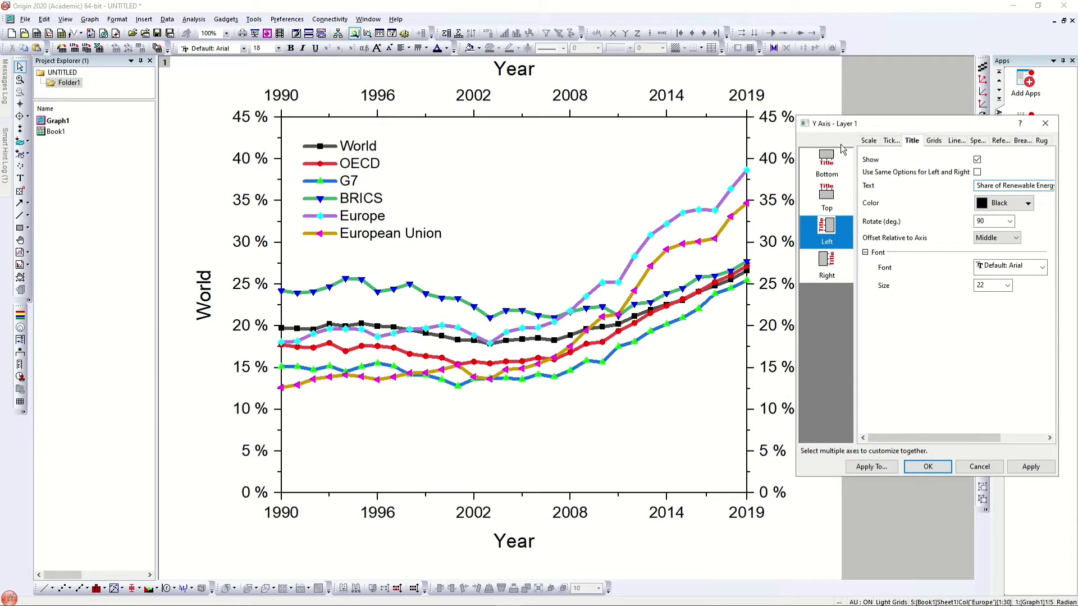
click(1038, 469)
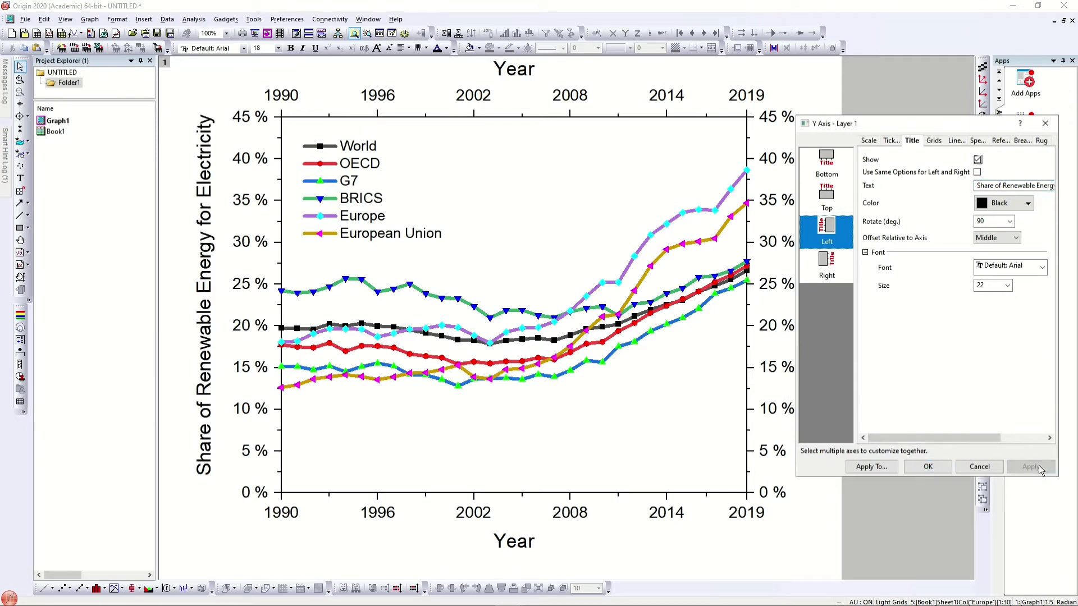
Use the same title options for the left and right axes so the right axis also has a title
click(977, 172)
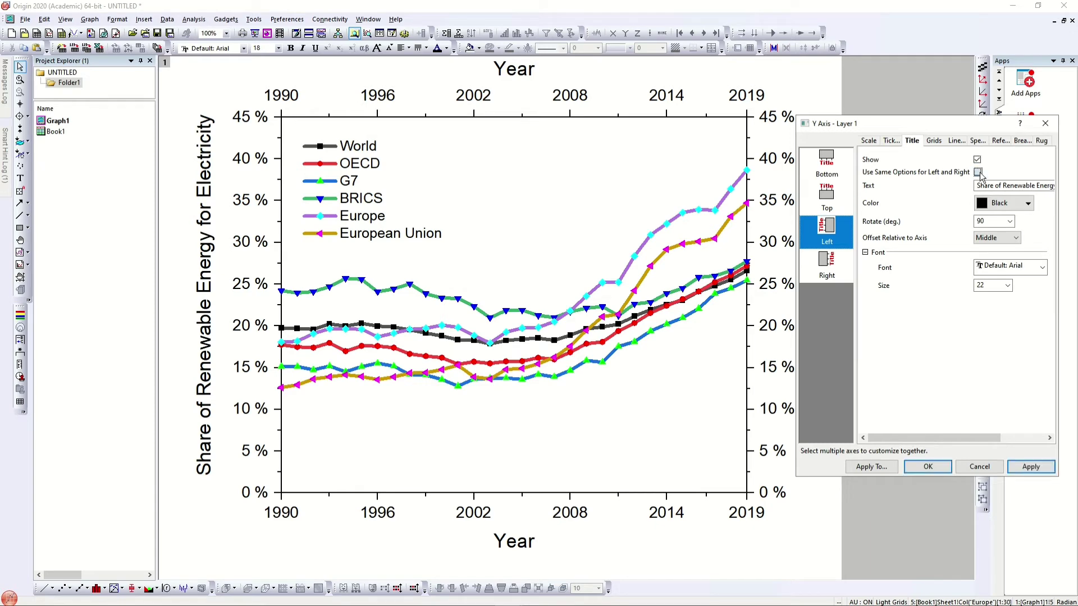
drag(611, 146, 588, 143)
click(686, 483)
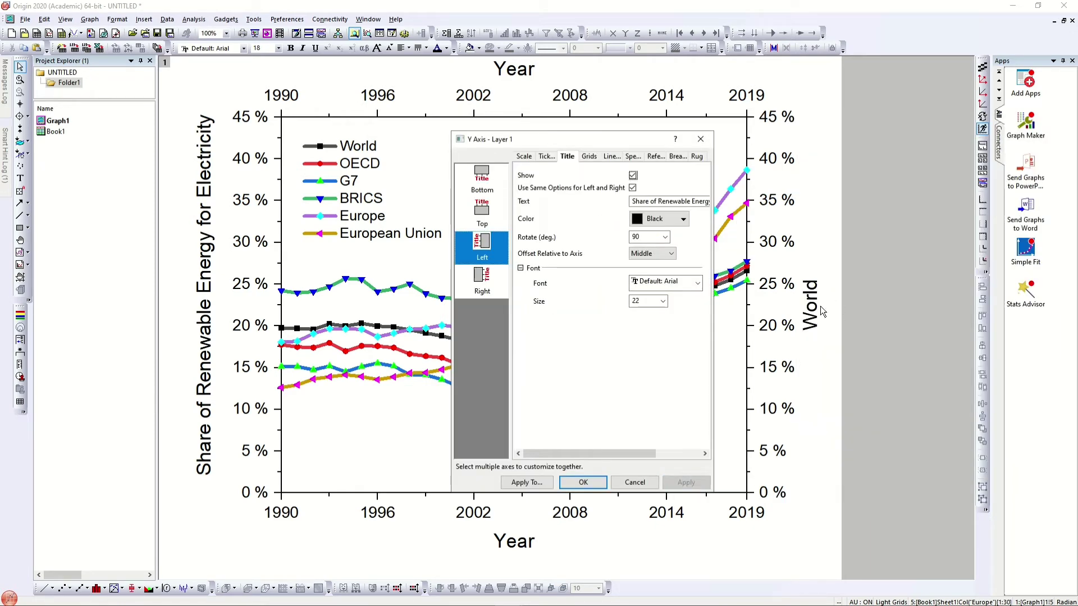
Stop sharing title options and copy the left title text "Share of Renewable Energy for Electricity" to the right axis title
double_click(684, 201)
key(ctrl+c)
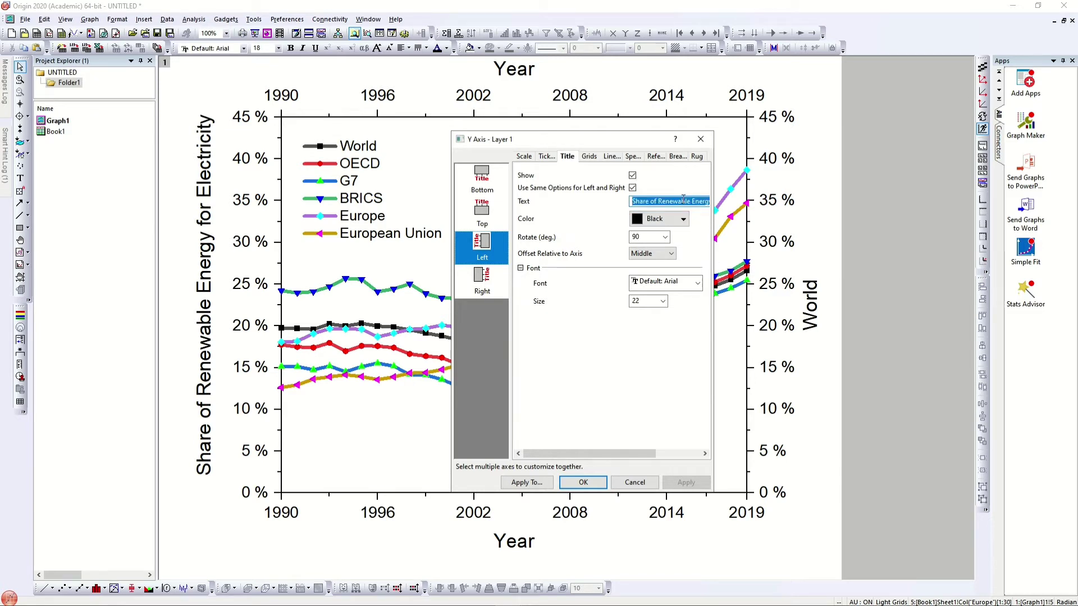
click(484, 286)
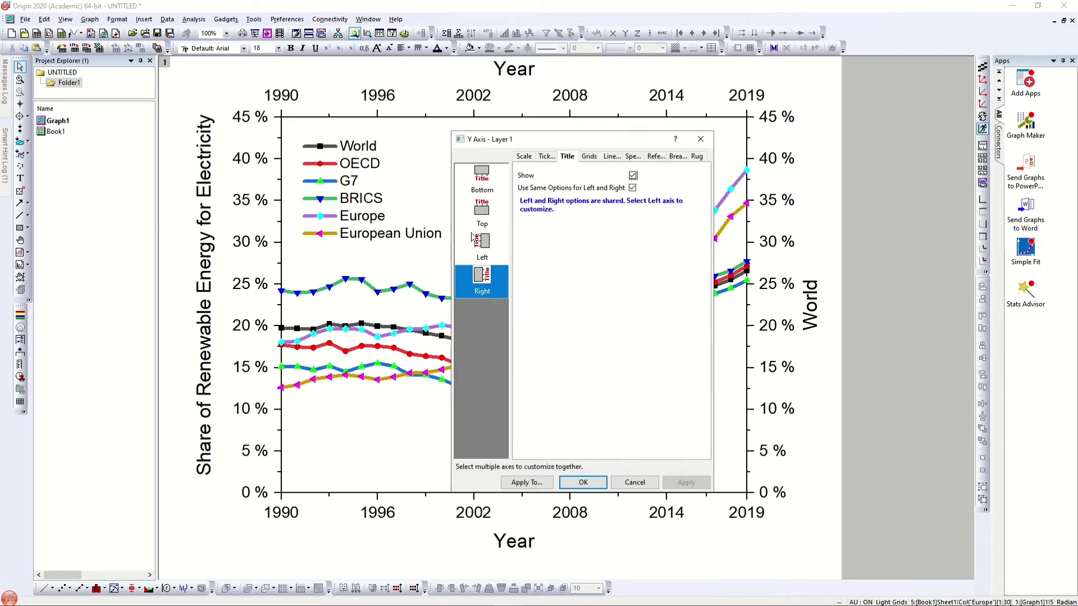
drag(451, 232, 339, 232)
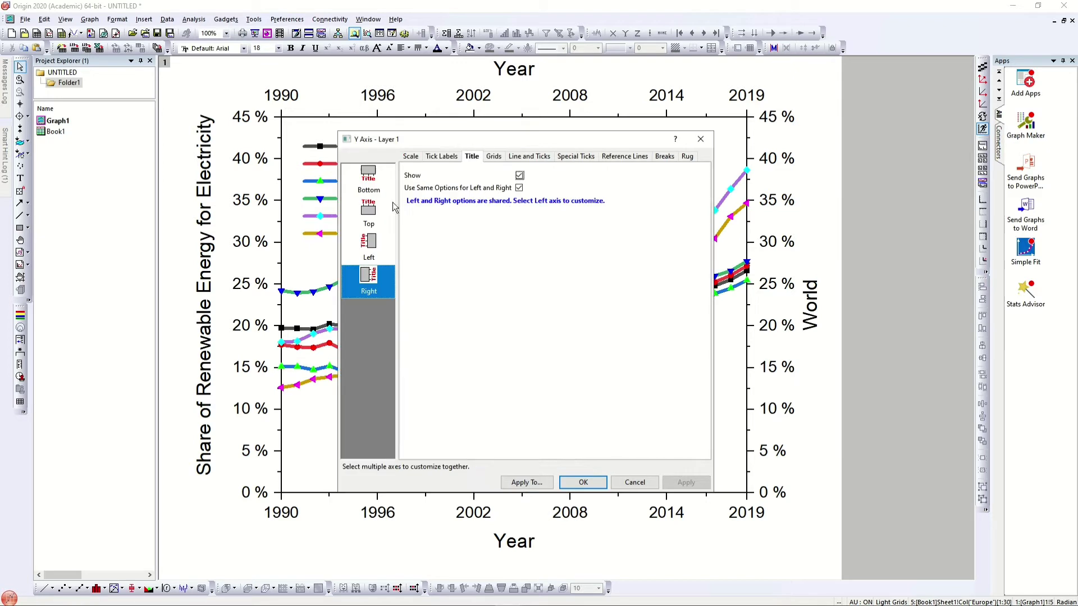
click(520, 188)
double_click(542, 202)
key(ctrl+v)
click(682, 483)
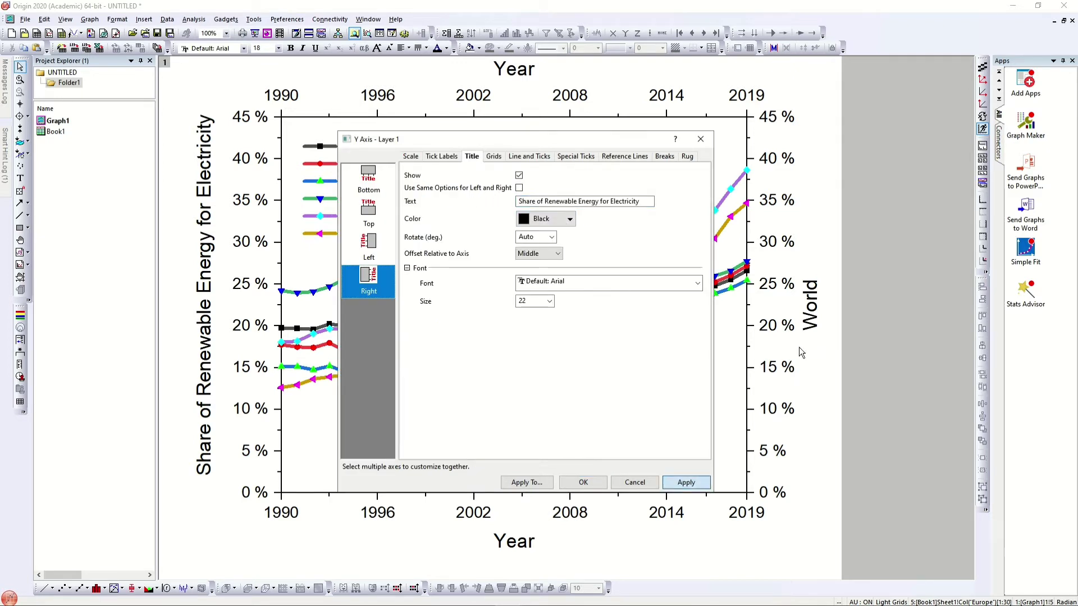
Try font sizes 16 and 18 for the right axis title
click(548, 302)
click(527, 360)
click(691, 488)
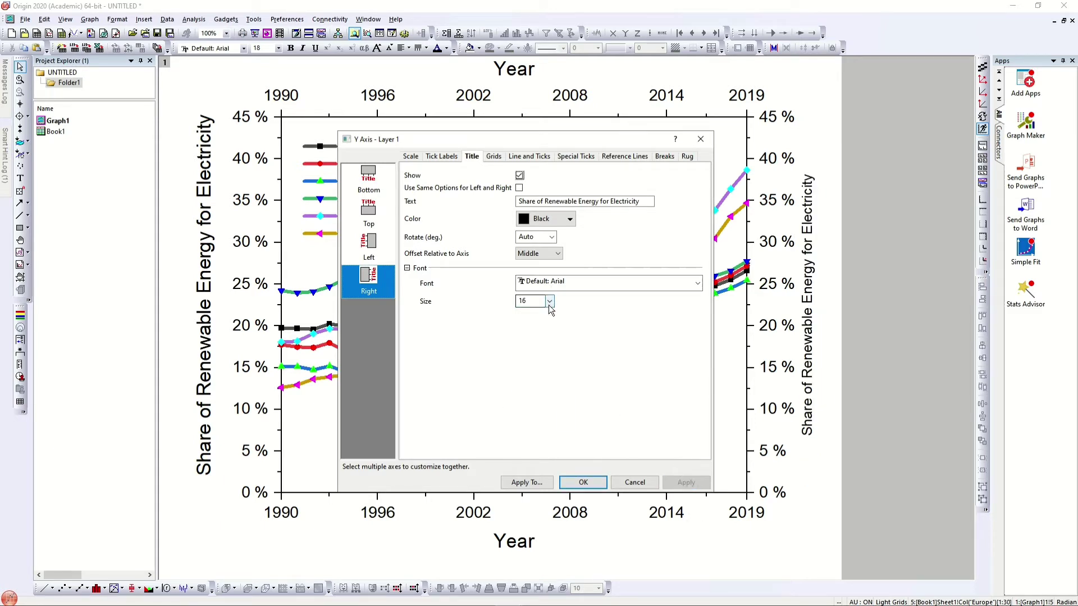
click(549, 302)
click(537, 372)
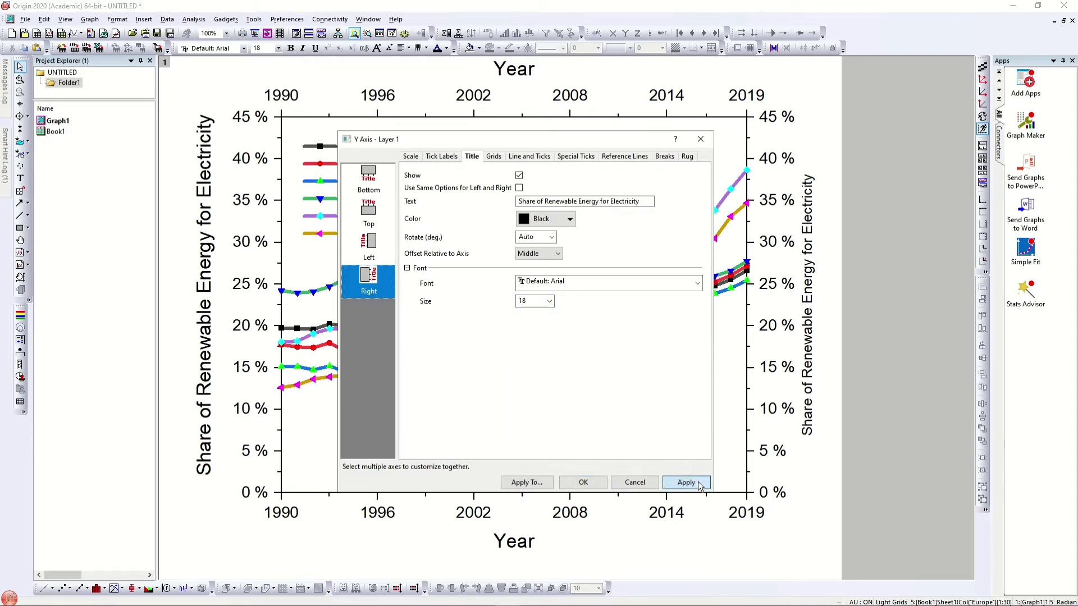
click(686, 483)
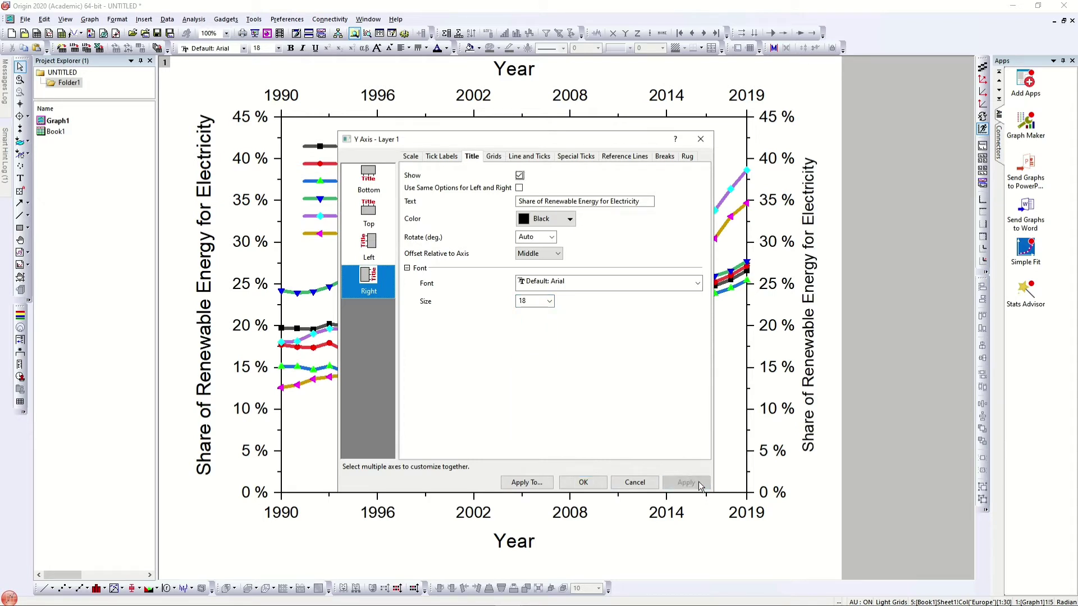
Try font size 18 for the left axis title
click(385, 249)
click(550, 301)
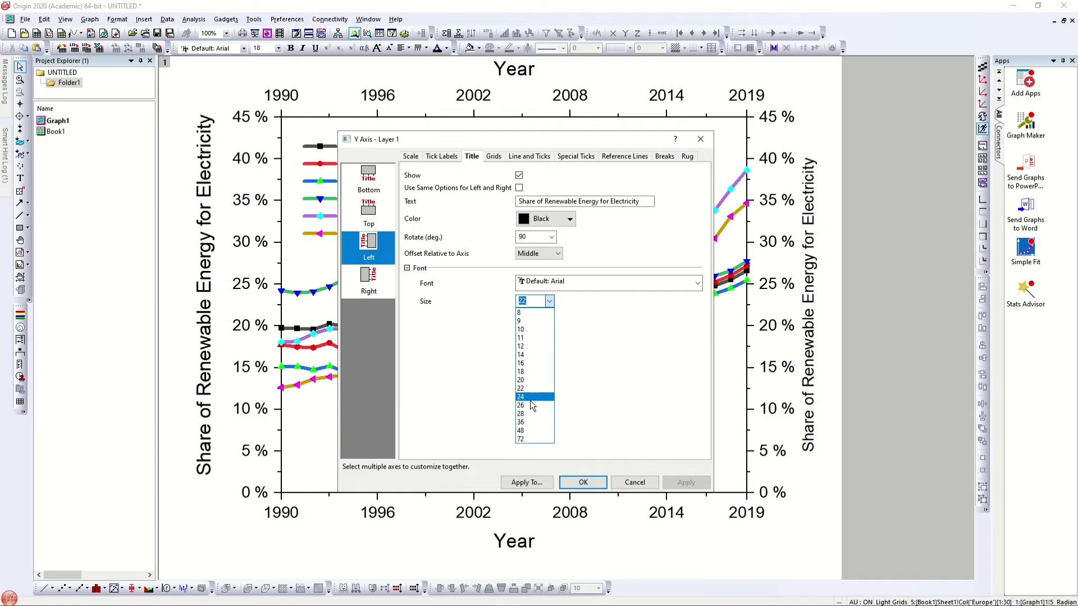
click(535, 371)
click(692, 486)
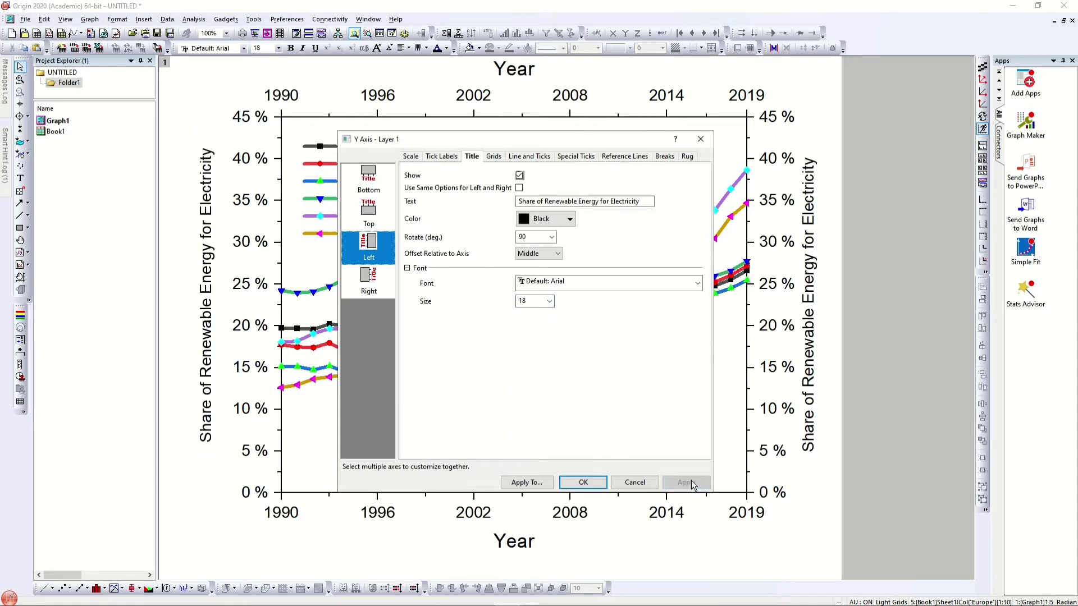
Return the font size of both the left and right axis titles to 22
click(549, 302)
click(538, 391)
click(391, 291)
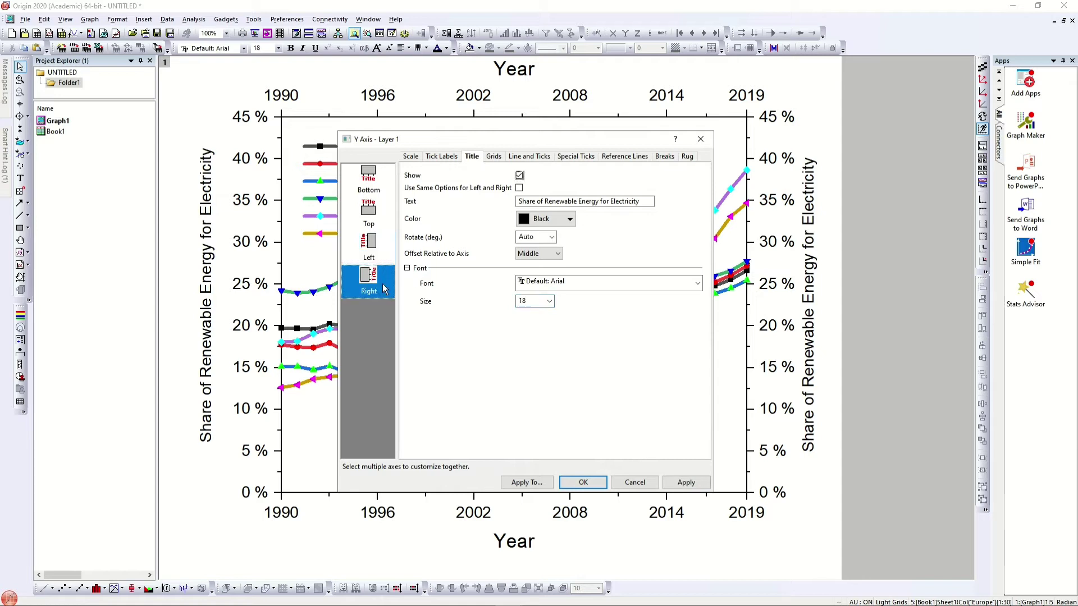
click(550, 302)
click(538, 391)
click(673, 483)
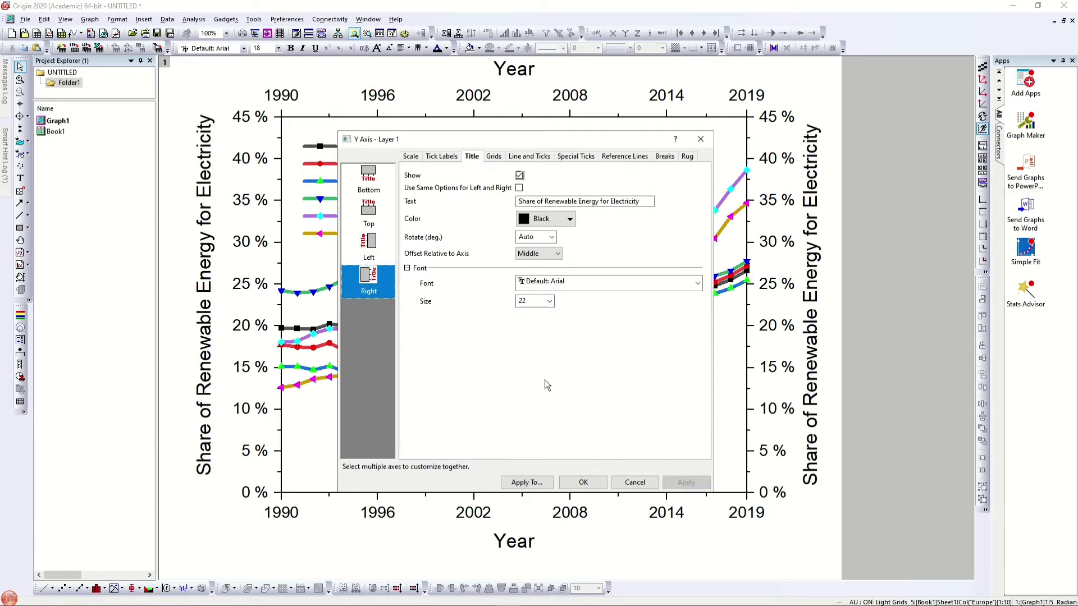
Show the major grid lines in both the horizontal and vertical directions
click(494, 156)
drag(445, 139, 802, 141)
click(826, 191)
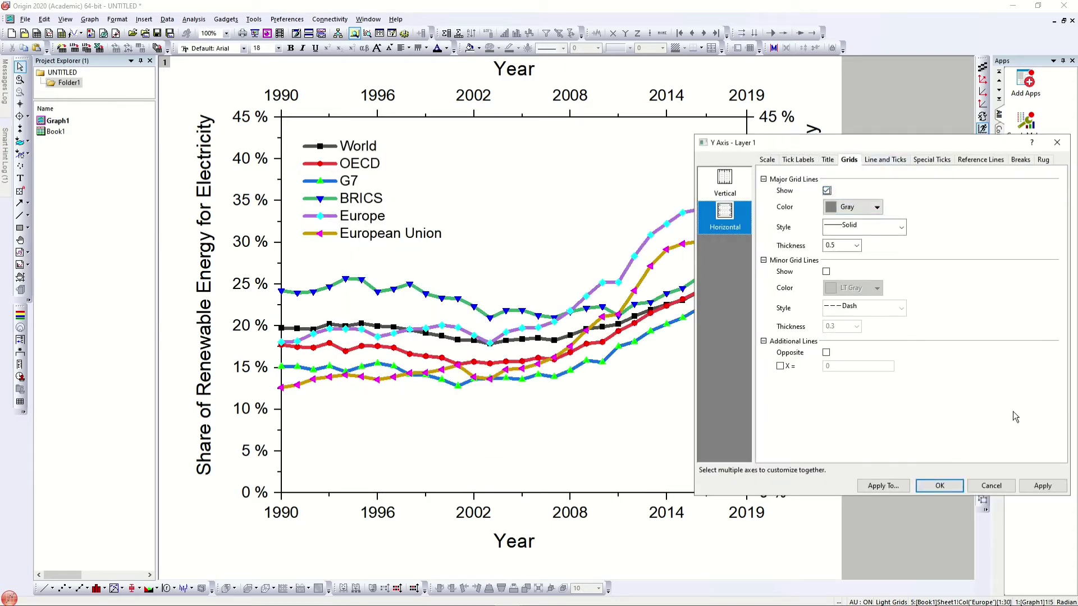
click(1037, 487)
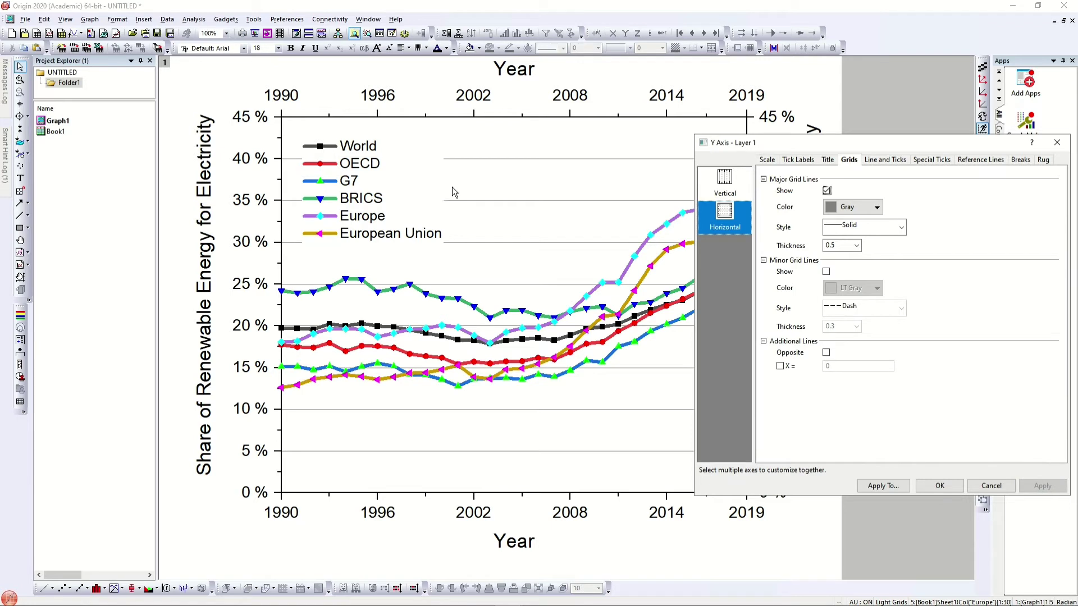
click(737, 179)
click(826, 191)
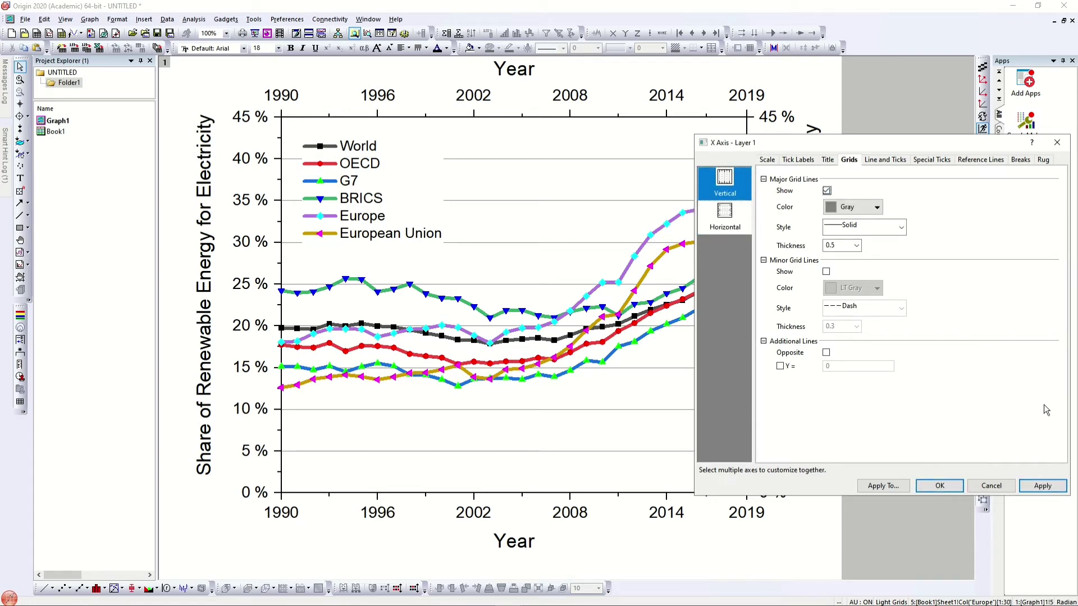
click(1045, 487)
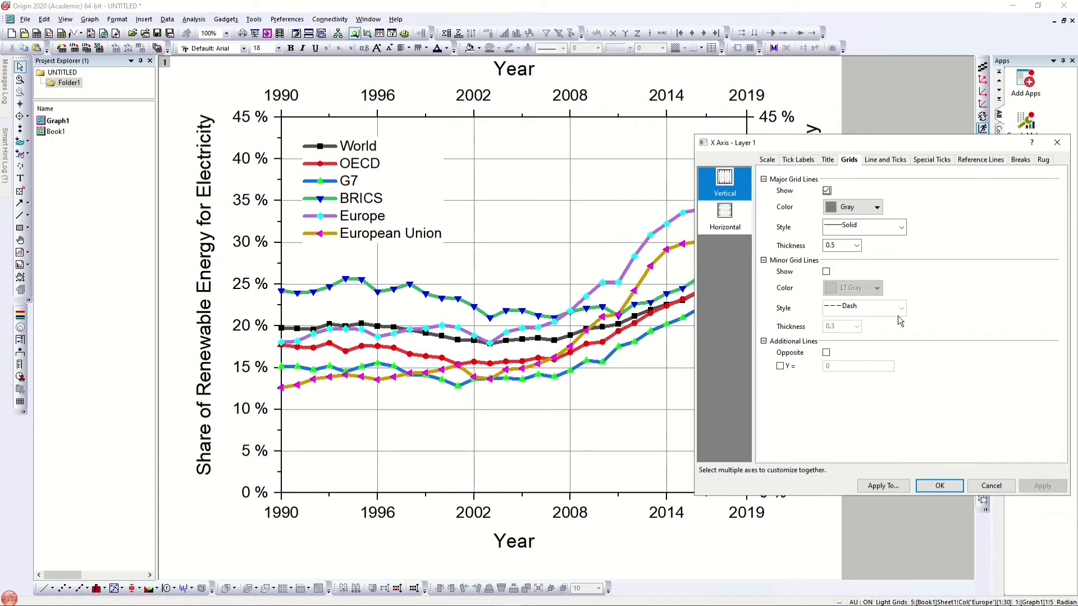
Try showing the vertical and horizontal minor grid lines and hide them again
click(827, 271)
click(1040, 490)
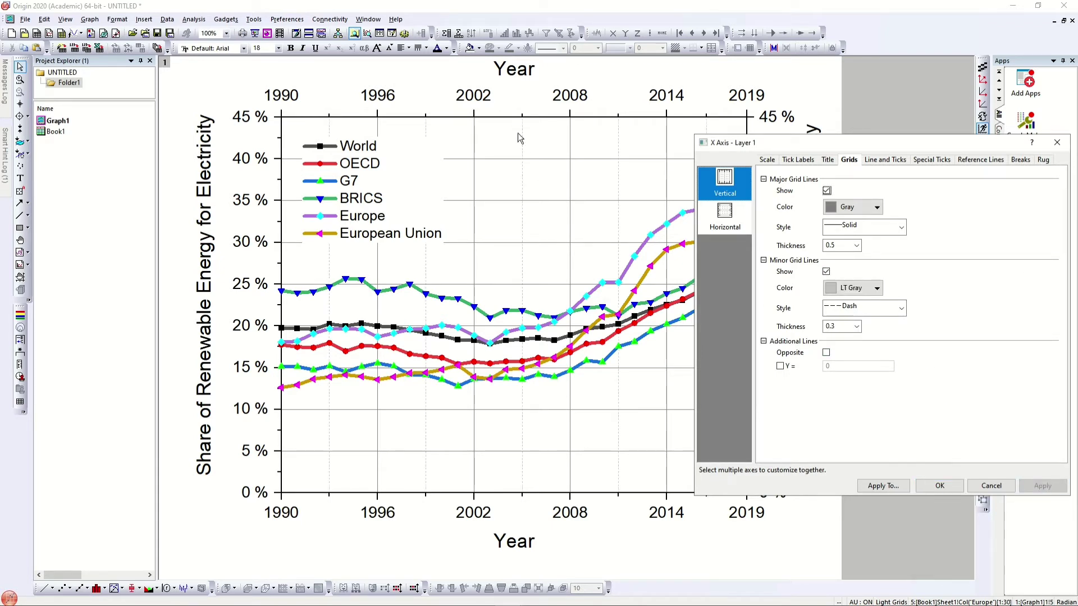
click(731, 220)
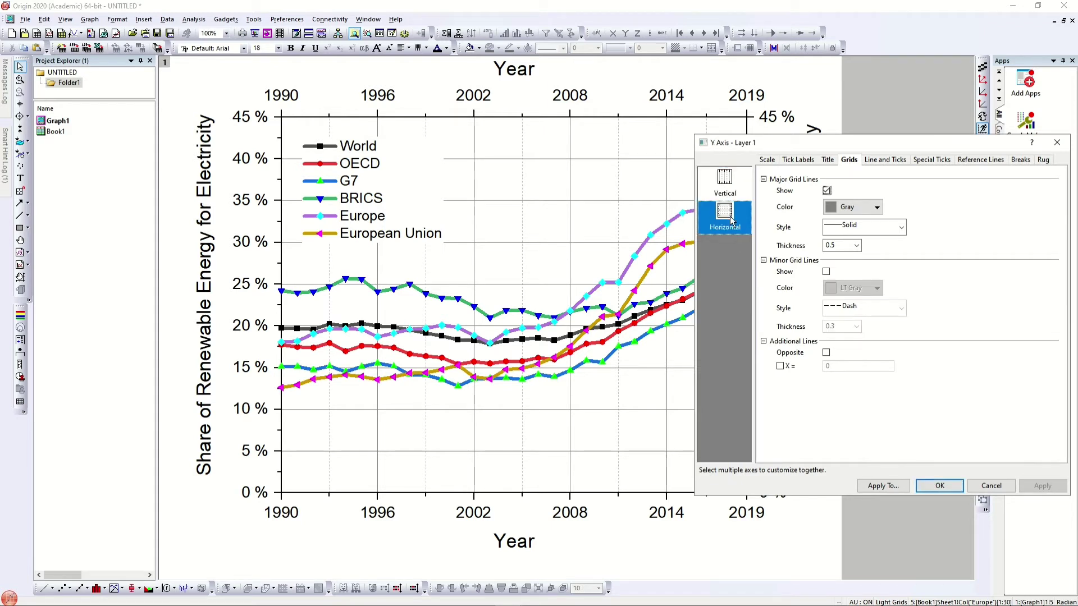
click(826, 272)
click(1042, 488)
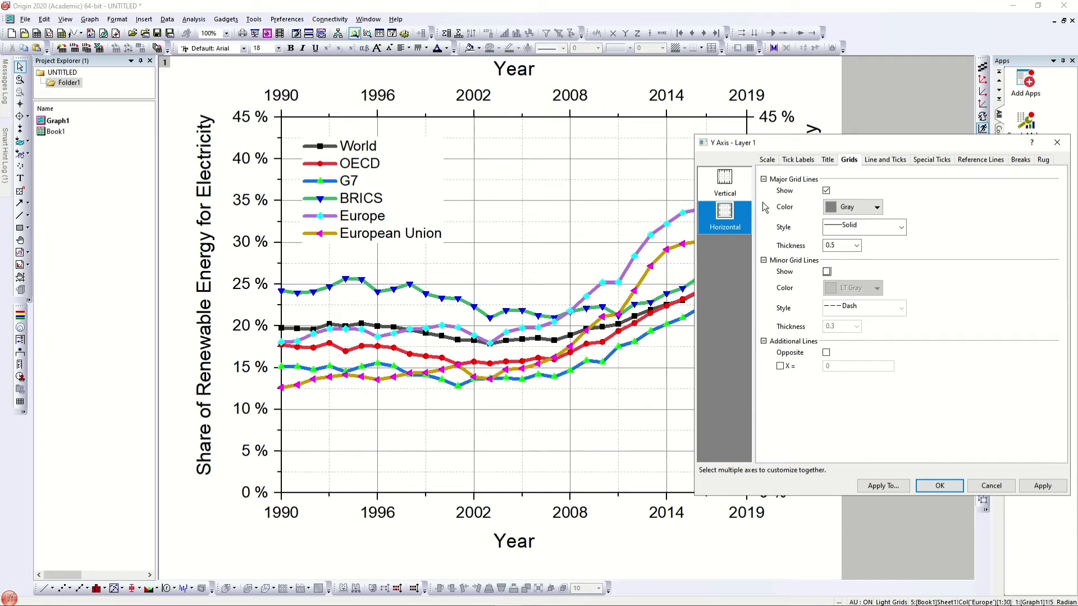
key(Up)
click(826, 271)
click(1040, 486)
Try hiding the bottom axis line and turn it back on
click(885, 160)
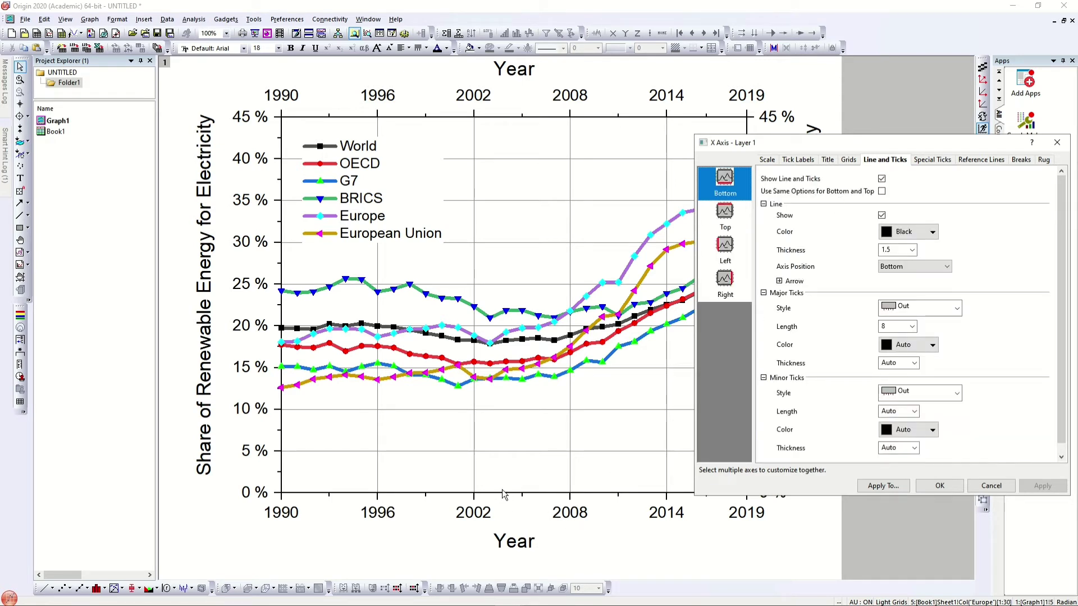
click(881, 215)
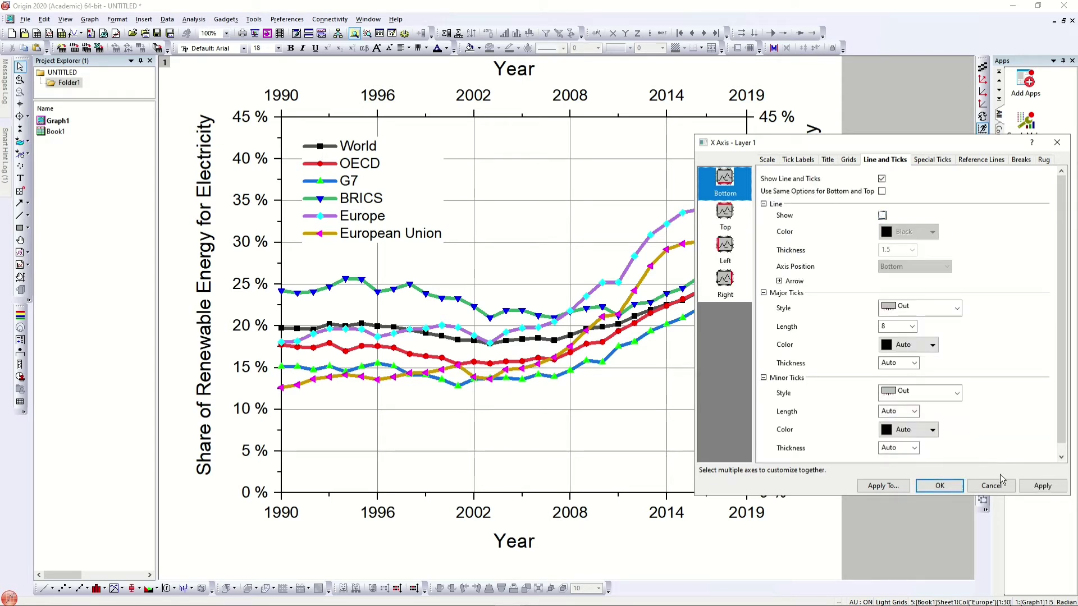
click(1044, 489)
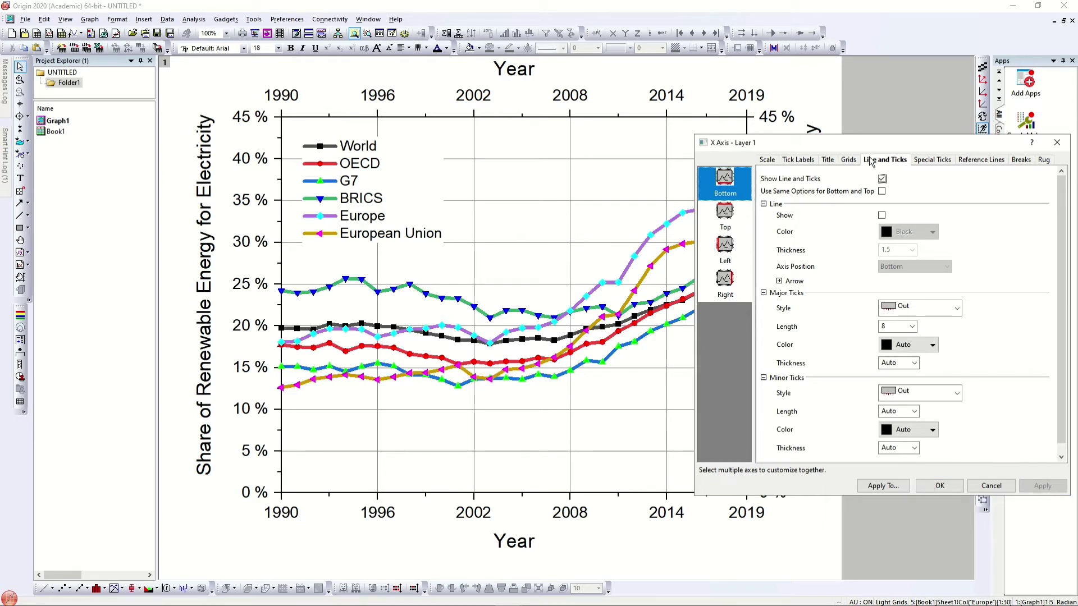
click(882, 215)
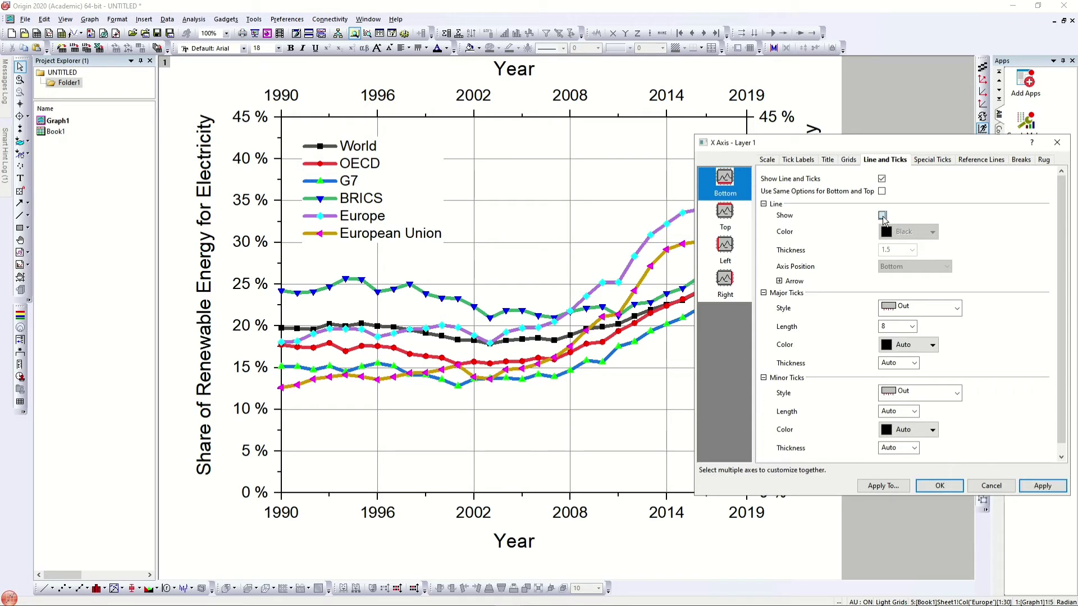
Try thicknesses of 4 and 0.5 for the bottom axis line
click(913, 249)
click(896, 315)
click(1043, 488)
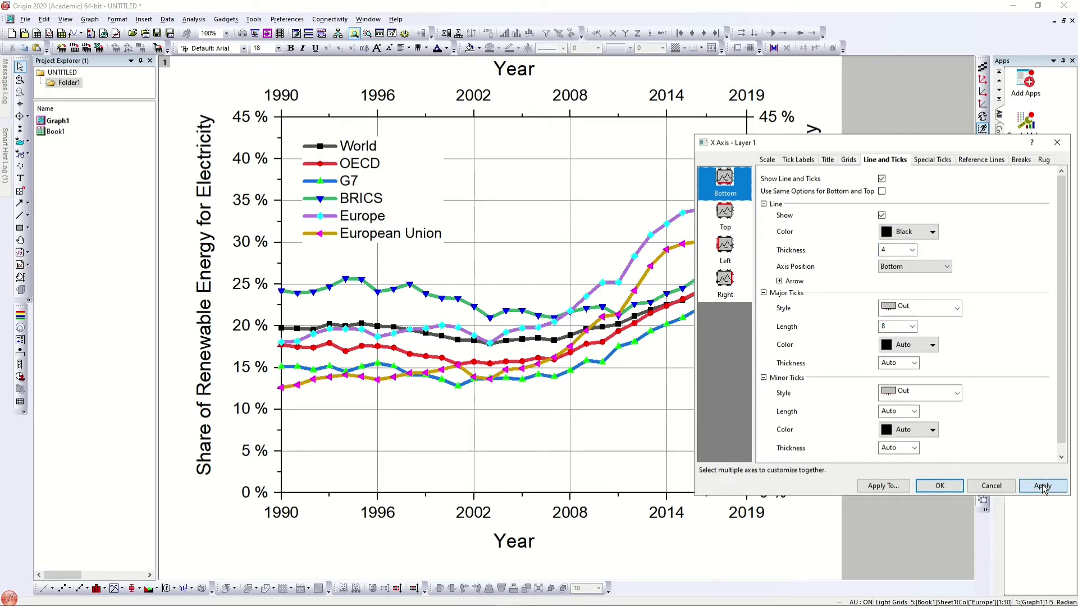
click(881, 215)
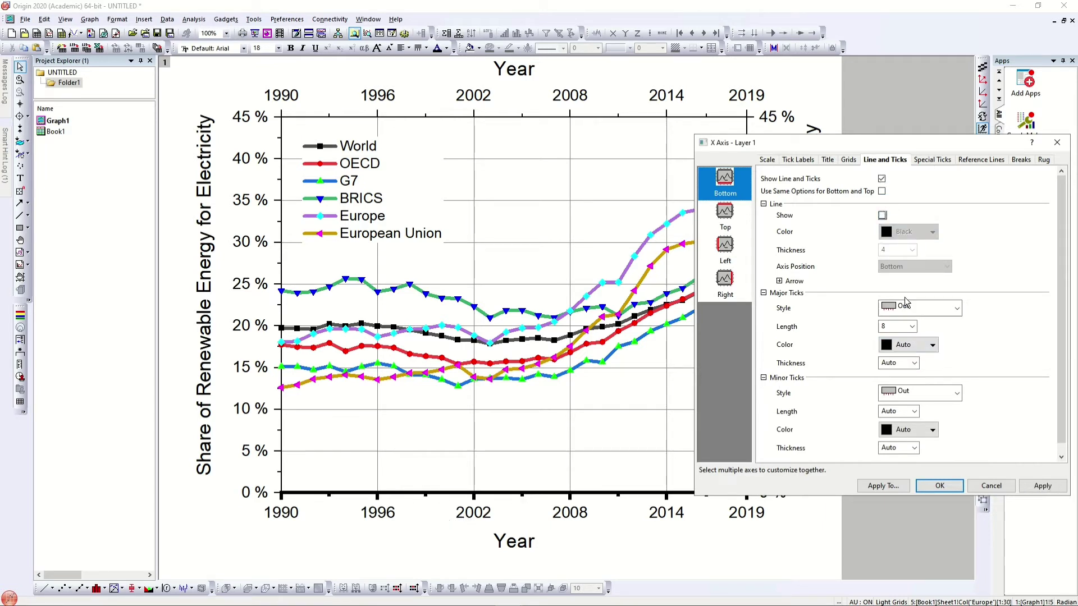
click(882, 215)
click(913, 249)
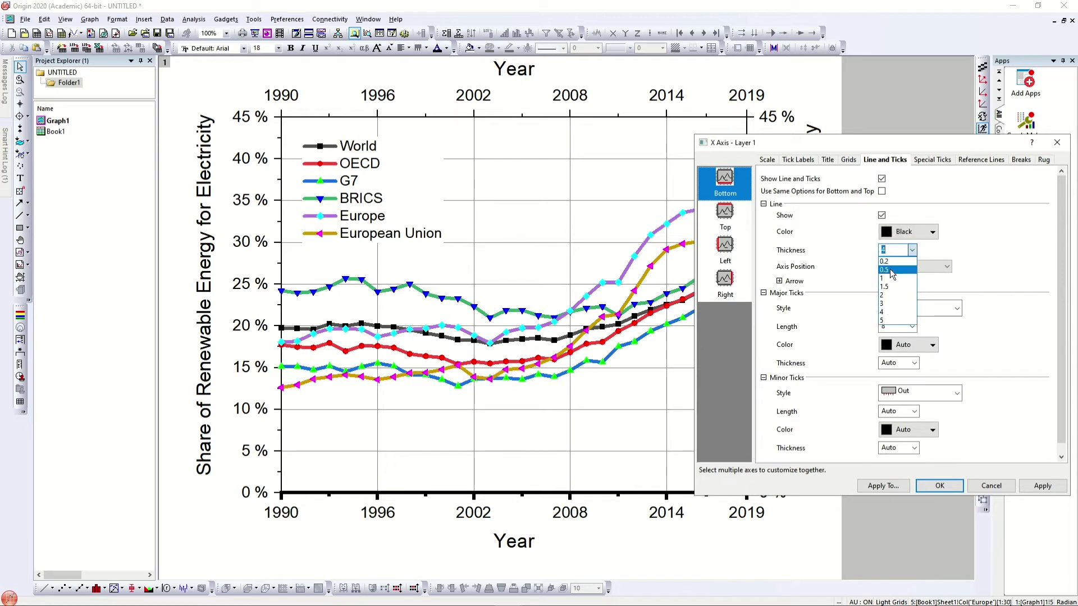
click(892, 271)
click(1036, 488)
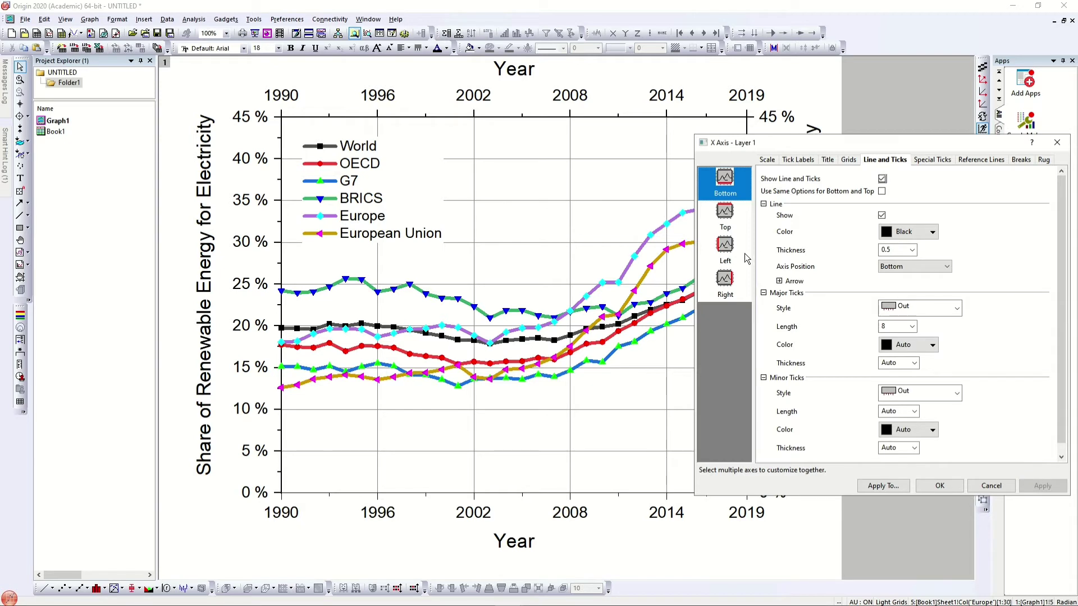
Check the top axis line settings and return the bottom axis line thickness to 1.5
click(726, 220)
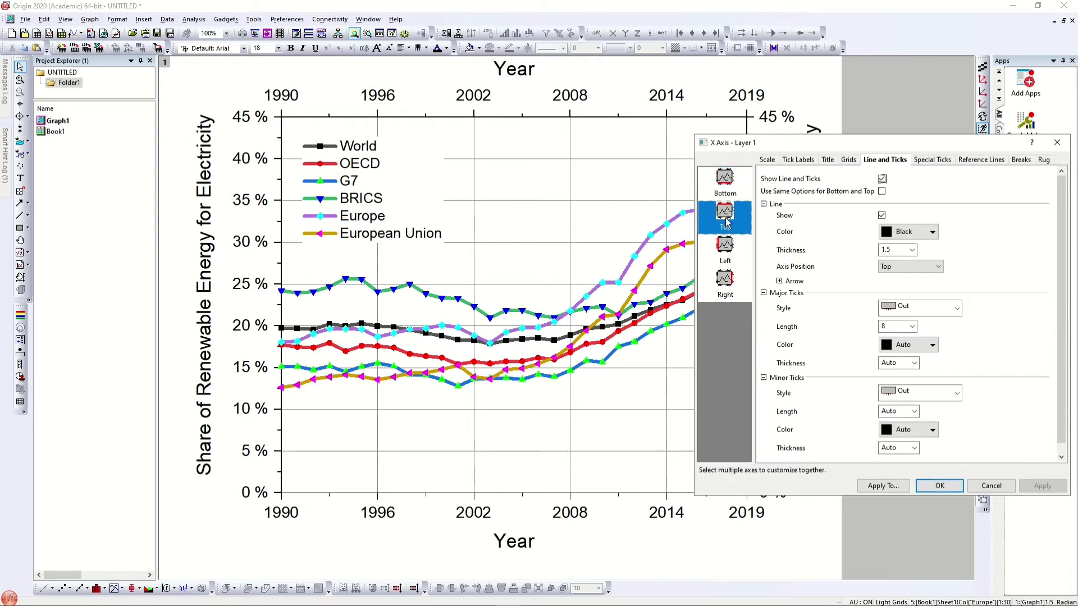
click(911, 250)
click(894, 287)
click(1043, 486)
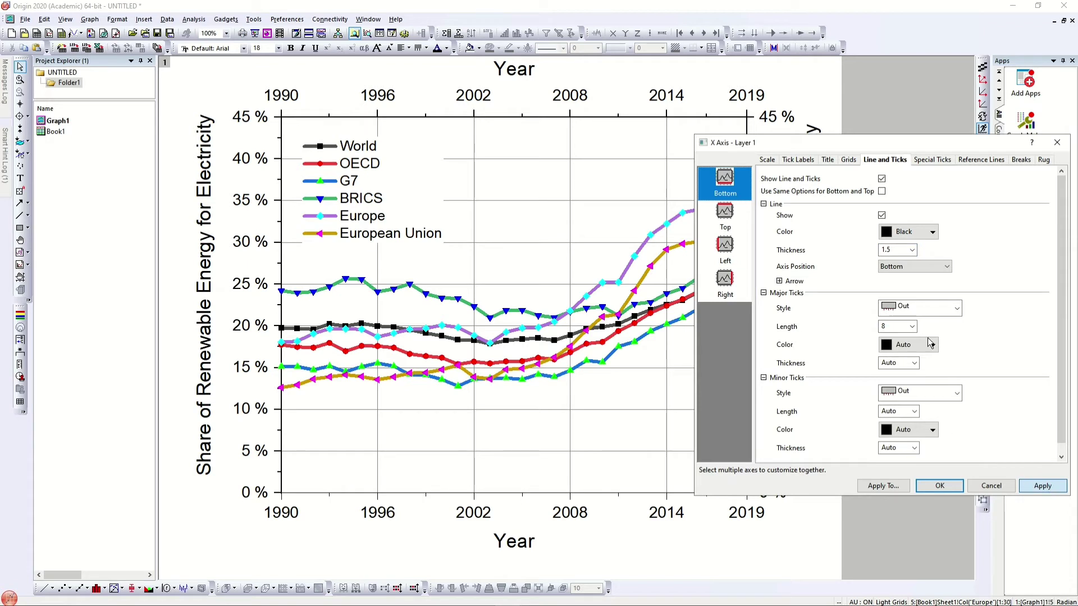
Try the In & Out style for the bottom axis major ticks and set it back to Out
click(920, 308)
click(1002, 328)
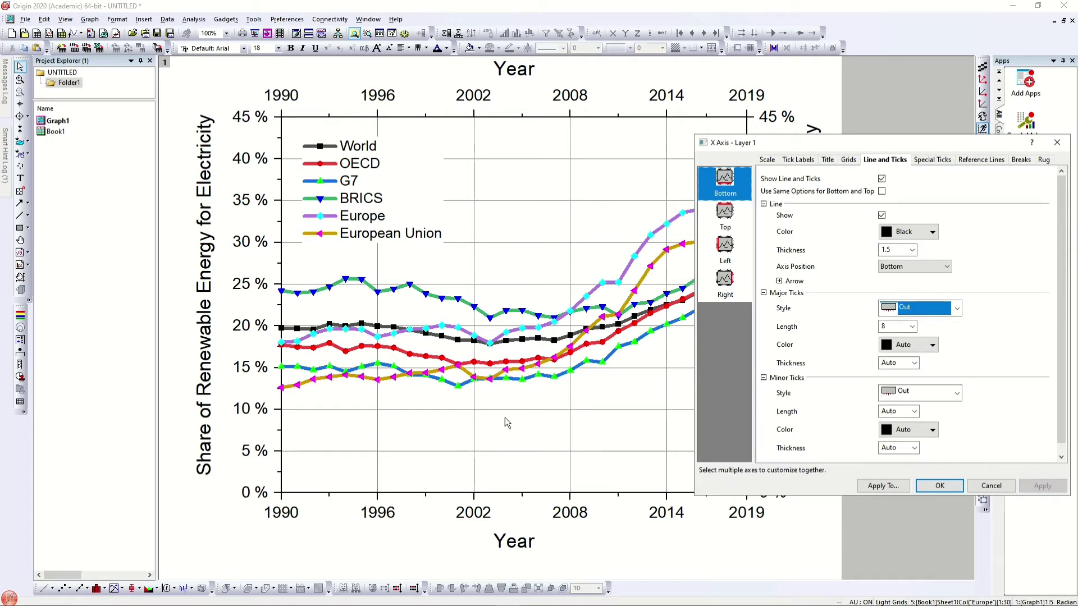
click(936, 308)
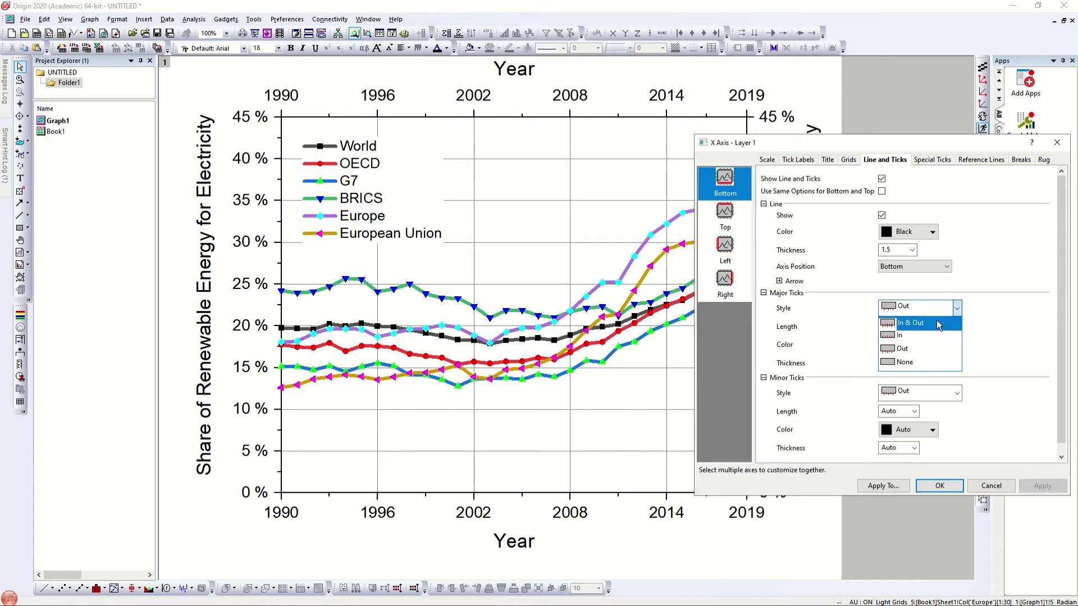
click(938, 323)
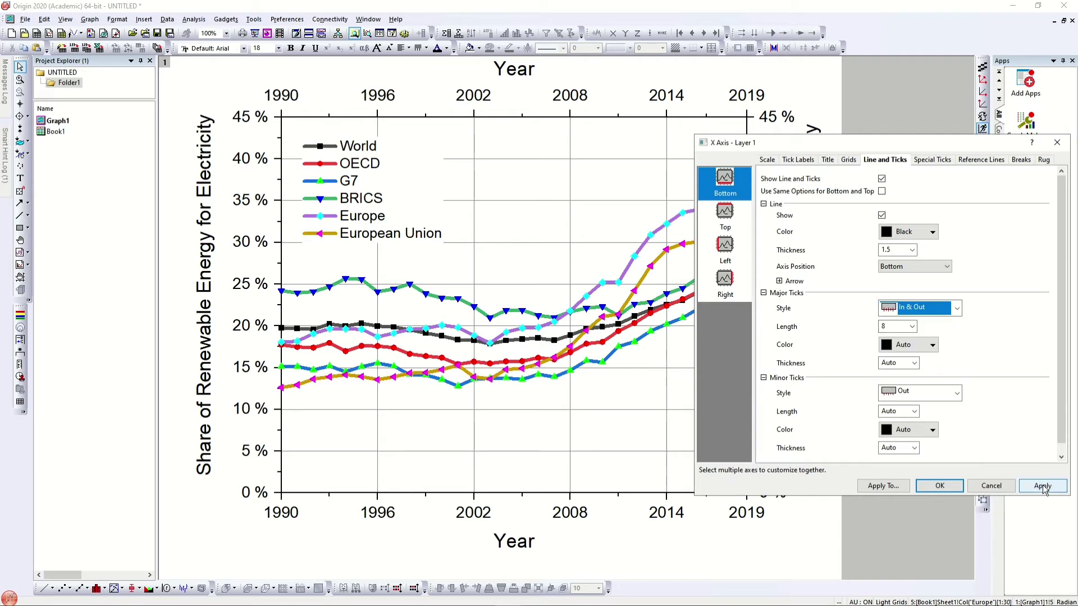
click(1043, 486)
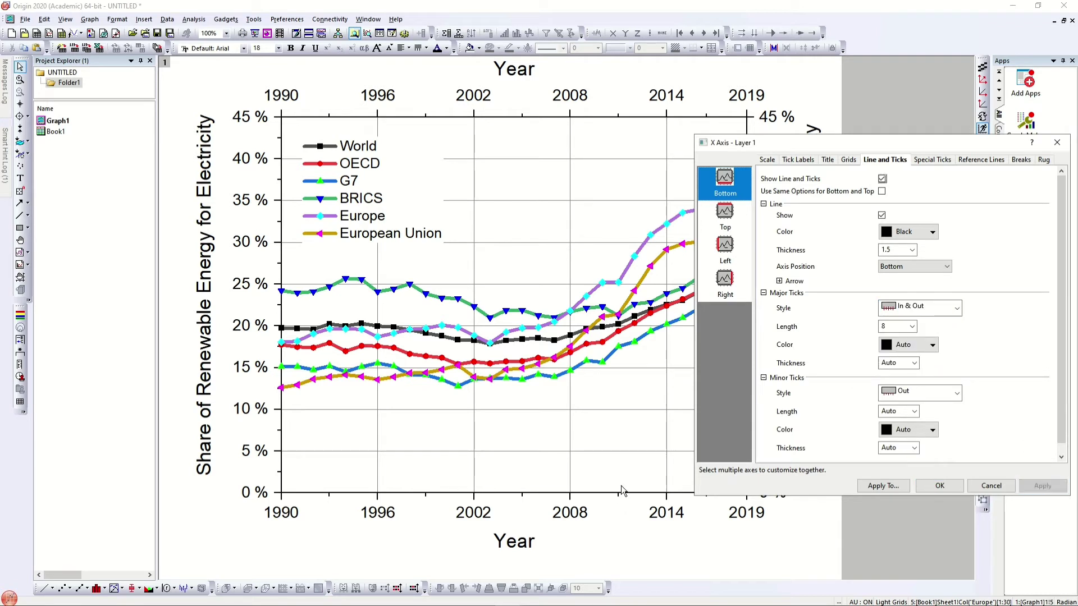
click(915, 311)
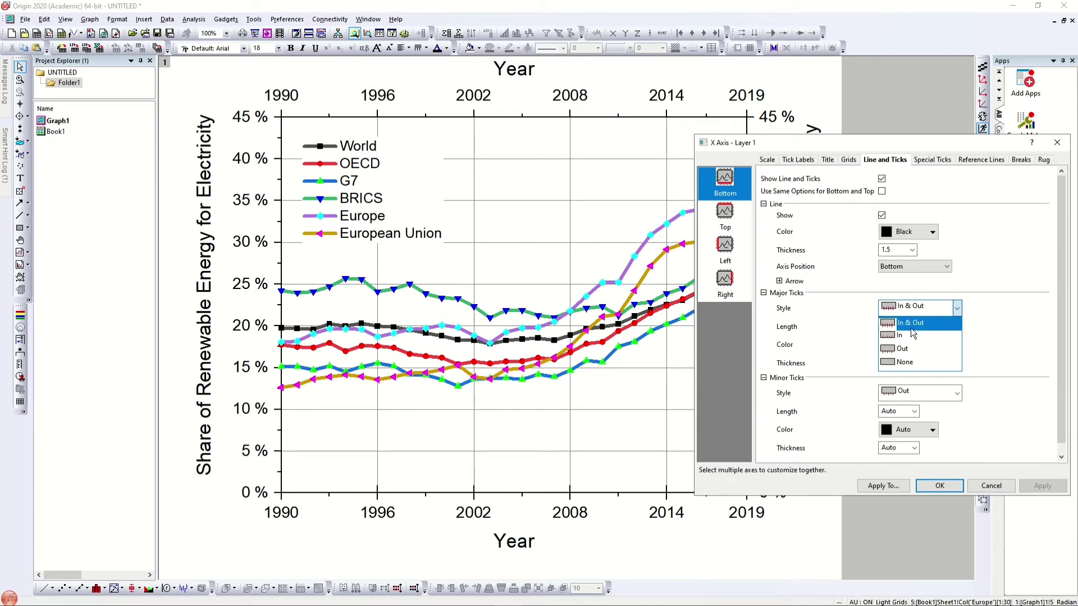
click(904, 349)
click(1028, 486)
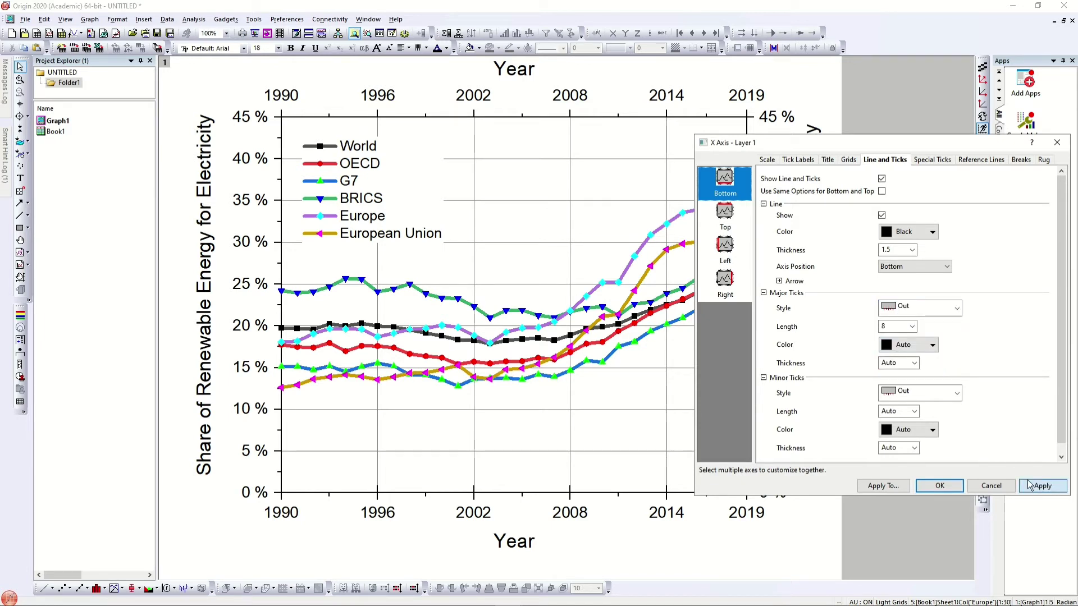
click(1028, 482)
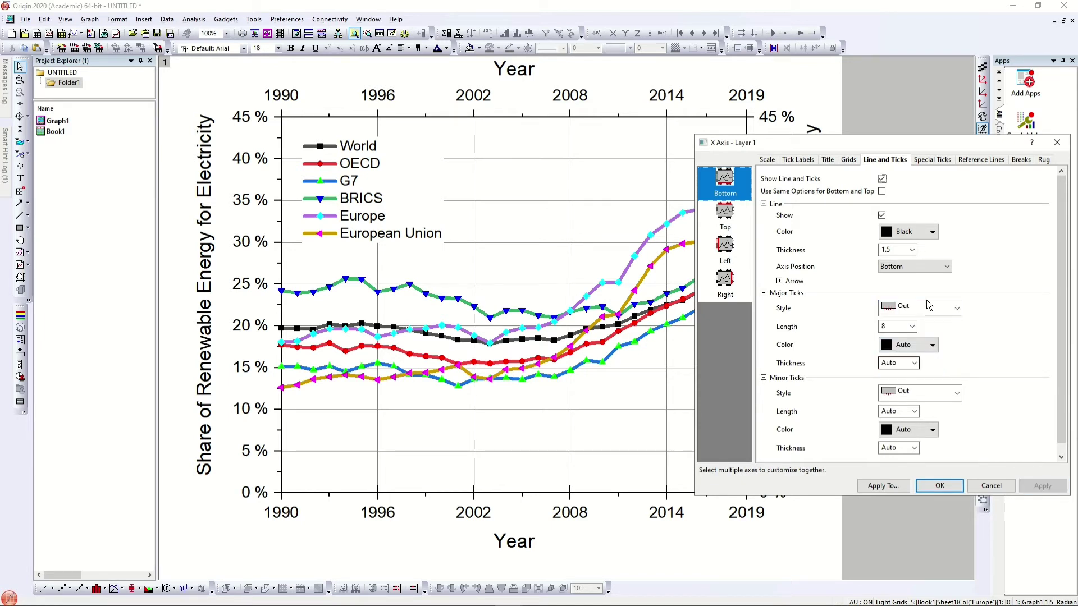
Add a special tick at 1993 on the bottom axis, labelled with the value as entered
click(942, 161)
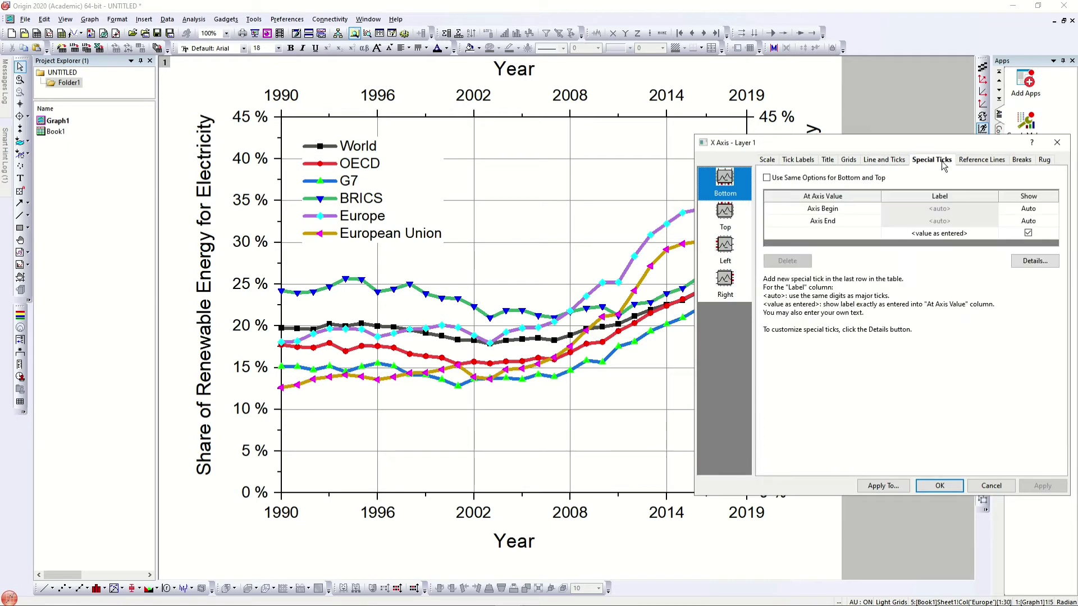
click(831, 209)
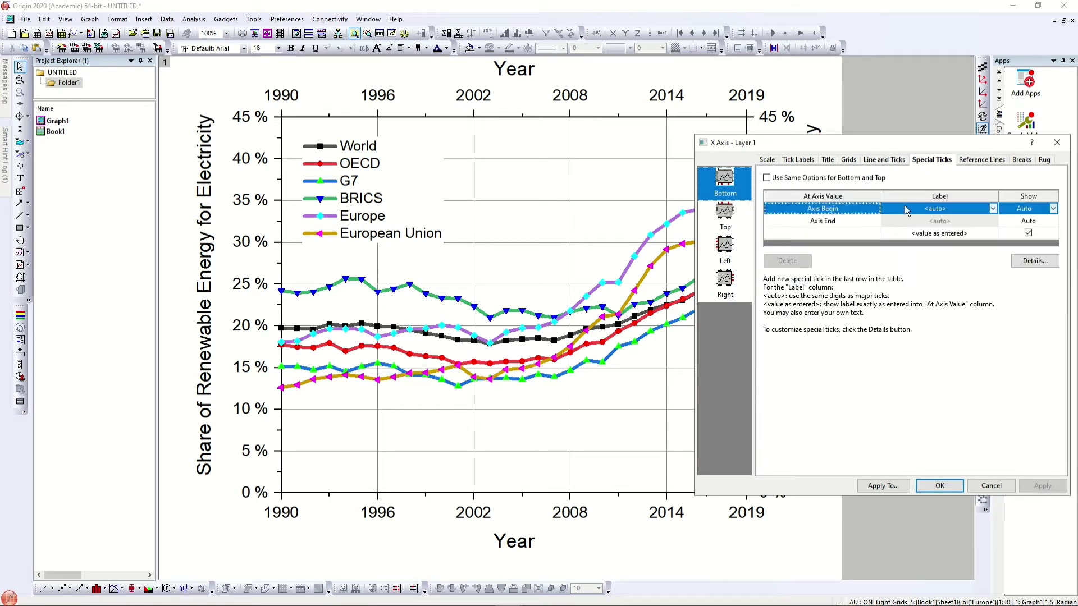
click(840, 234)
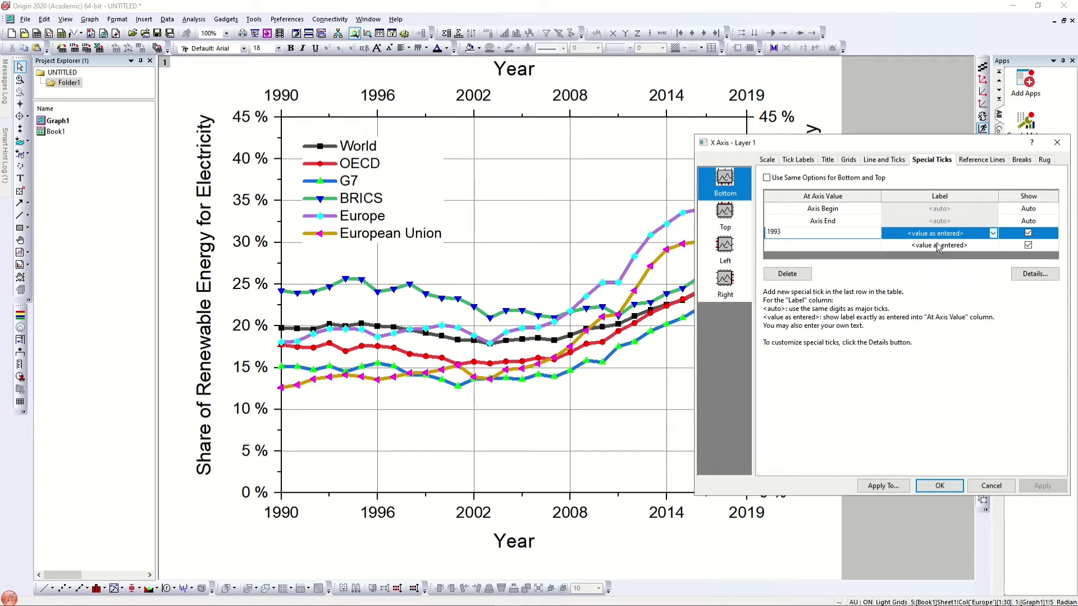
click(1043, 486)
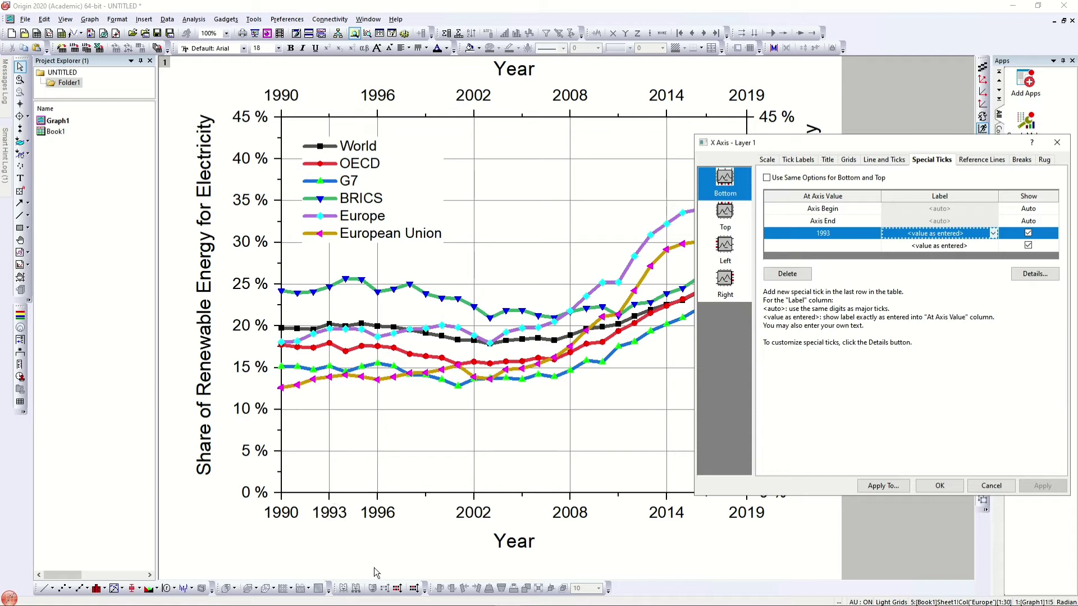
Add a second special tick at 1997 on the bottom axis and apply it
click(820, 246)
text(1997)
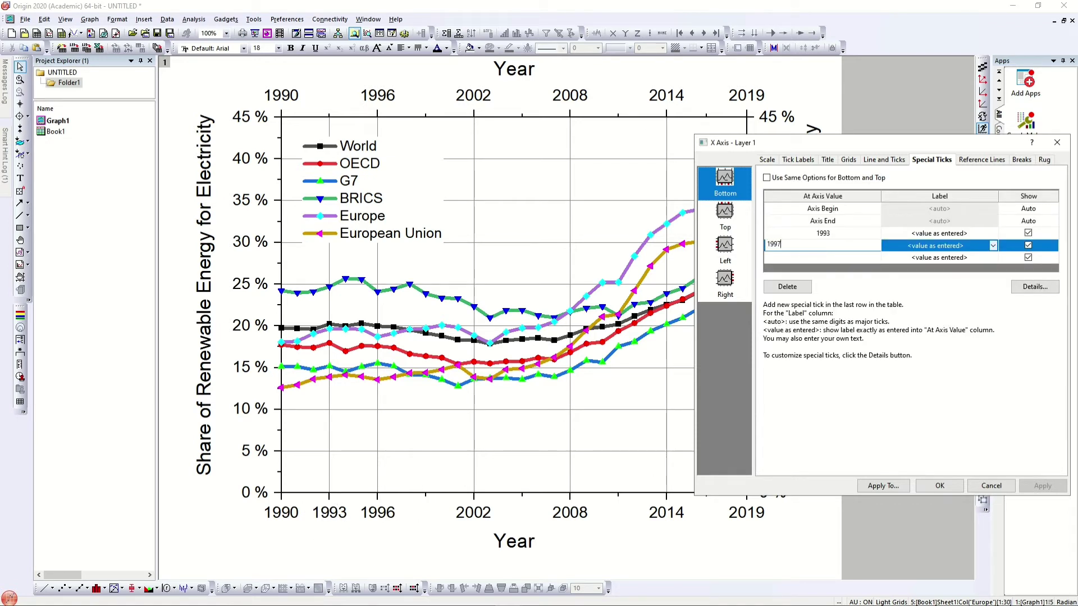
click(1043, 486)
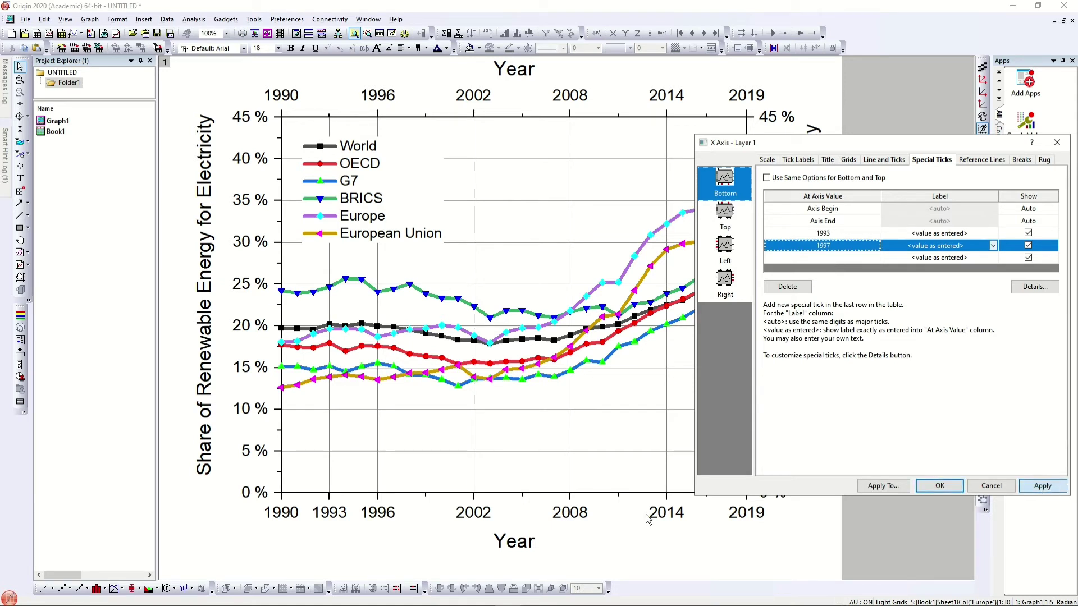
Change the axis value of the 1997 special tick to 1998, and finally to 1999
click(836, 246)
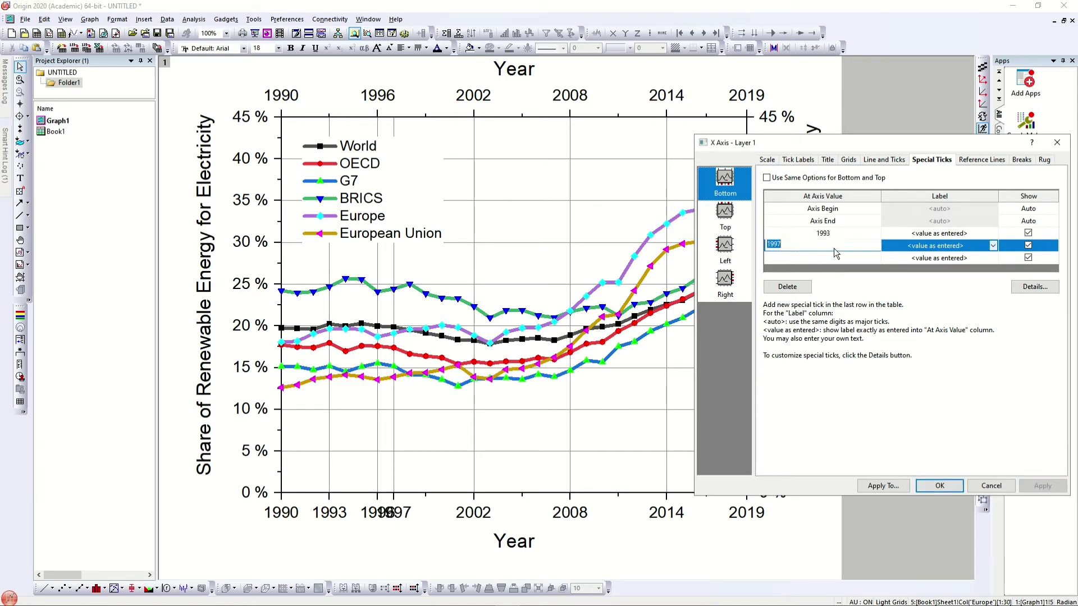
text(8)
key(Return)
click(1042, 486)
click(834, 247)
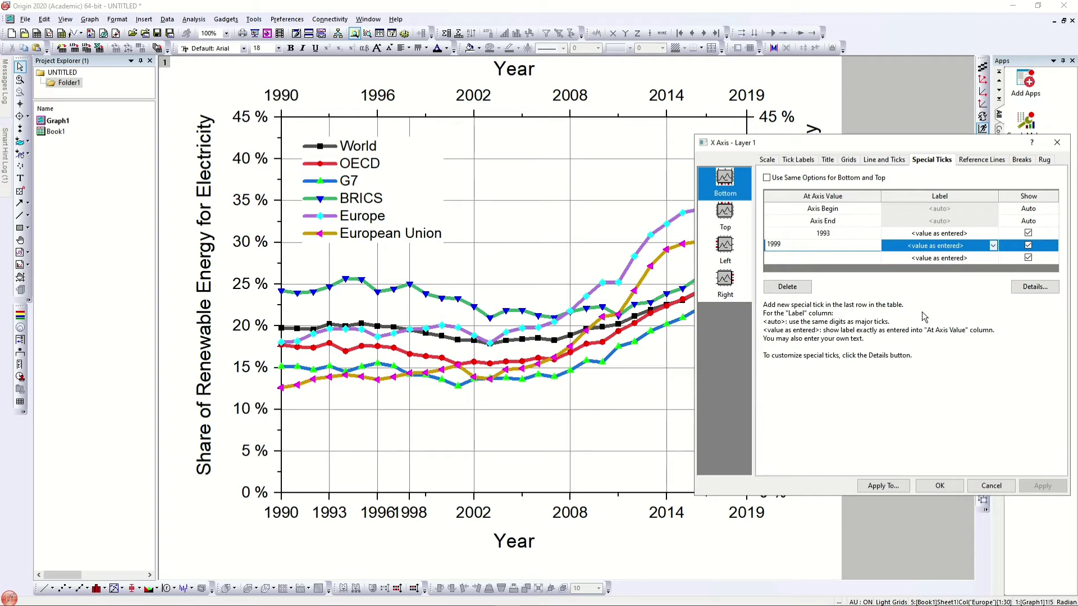
key(Return)
click(1049, 487)
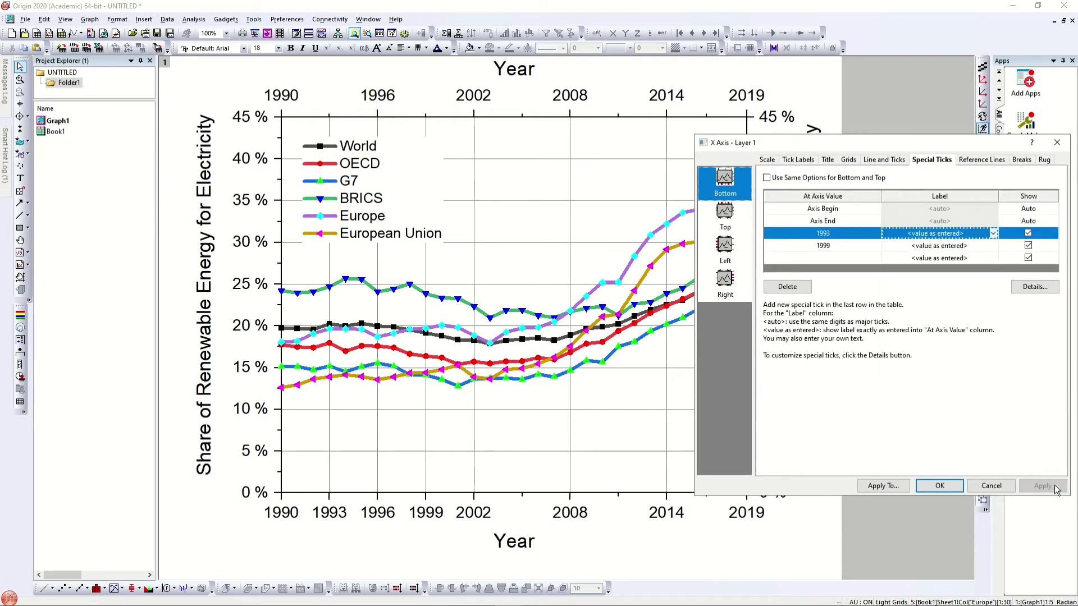
Delete the 1993 and 1999 special ticks from the bottom axis
shift+click(833, 250)
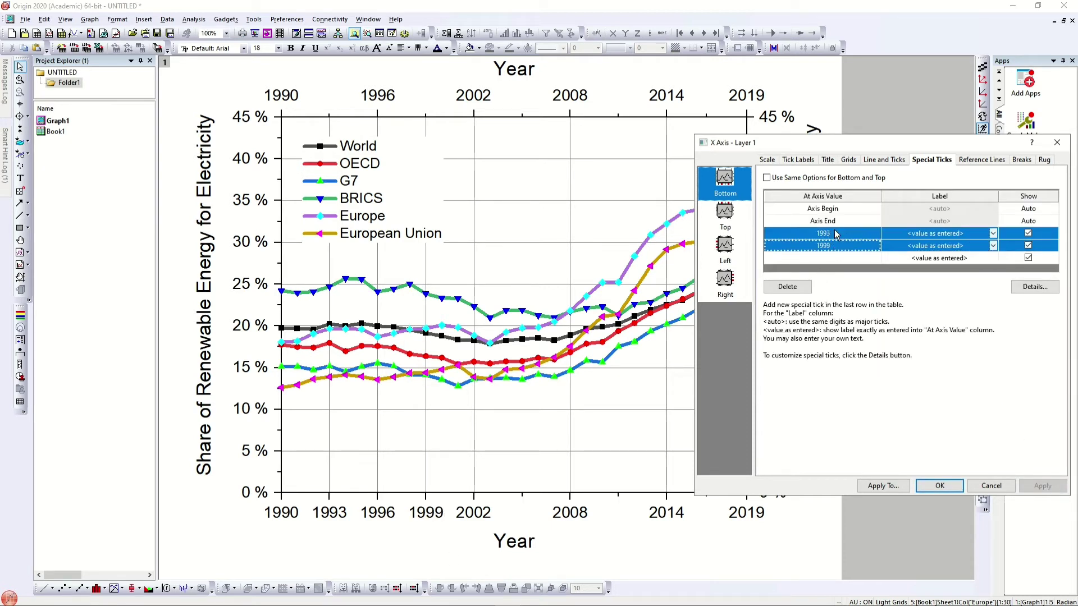
click(786, 287)
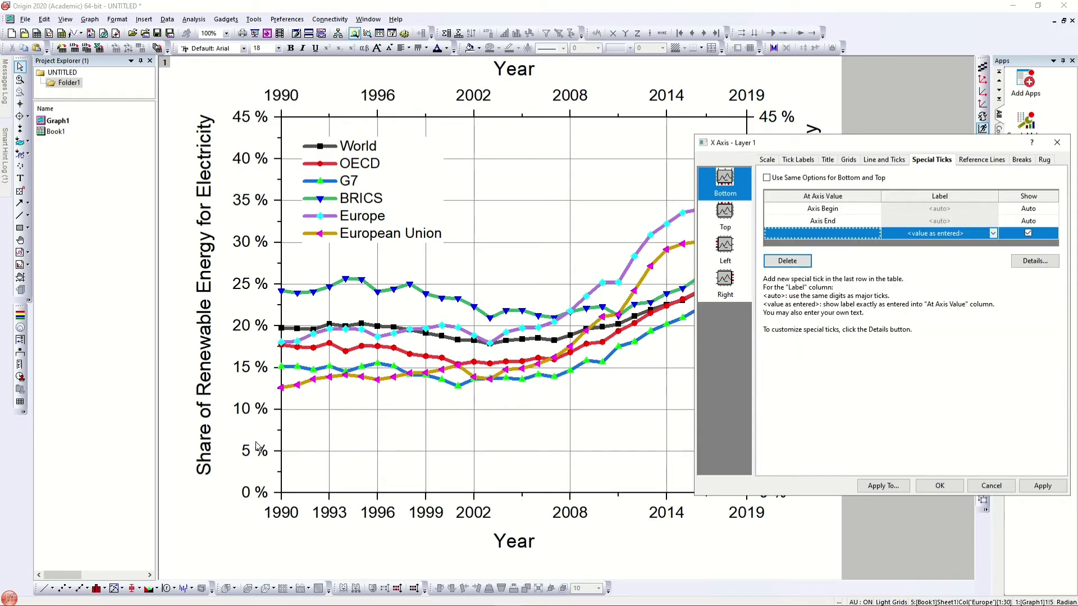
Set the fill color of the vertical Axis Begin reference line, filled to Axis End, to Green
click(978, 161)
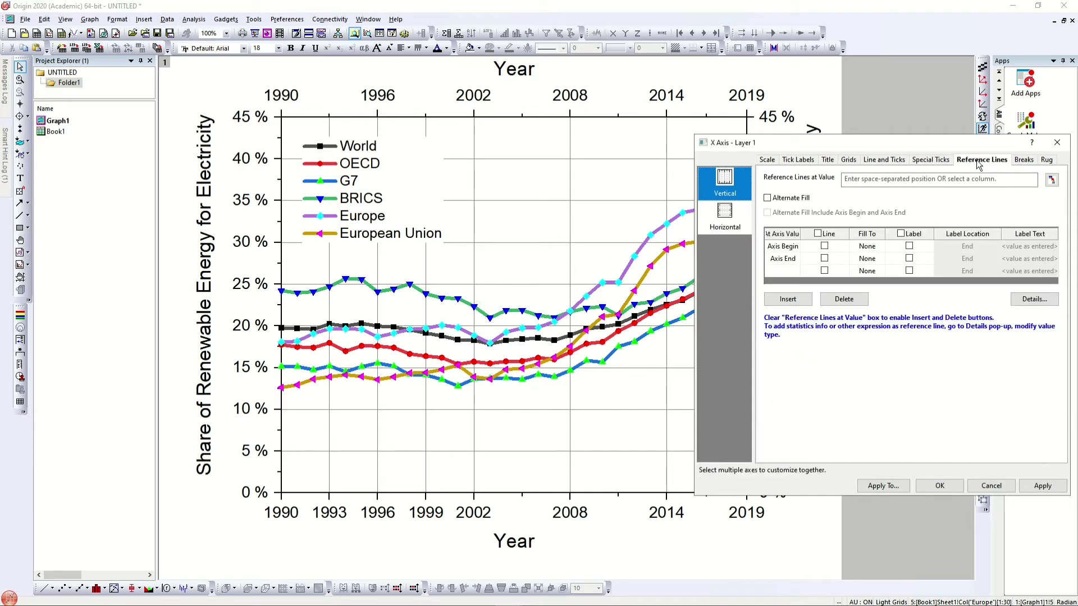
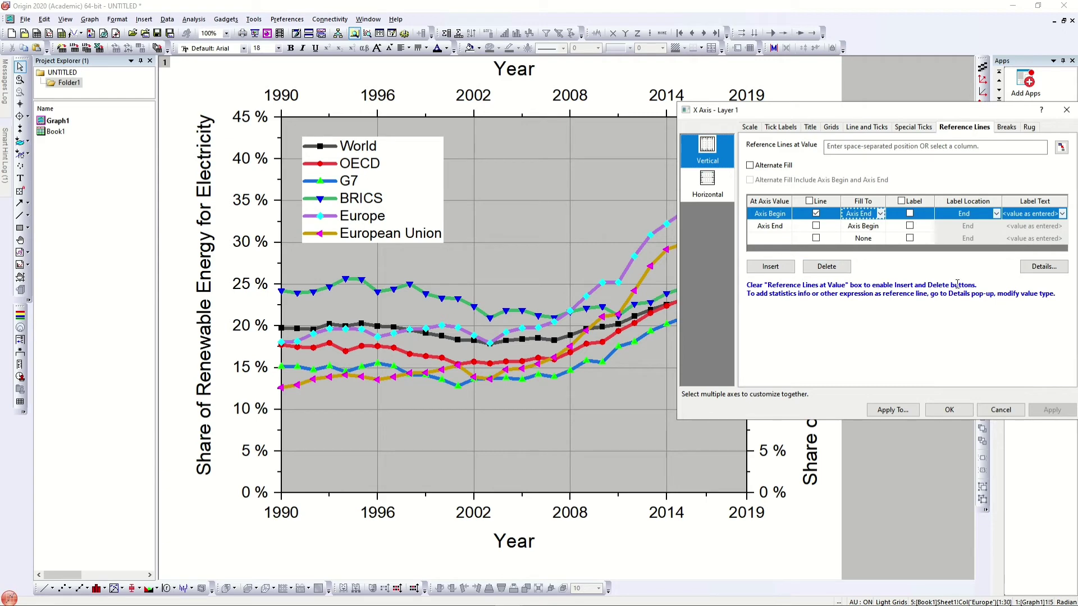
click(1055, 269)
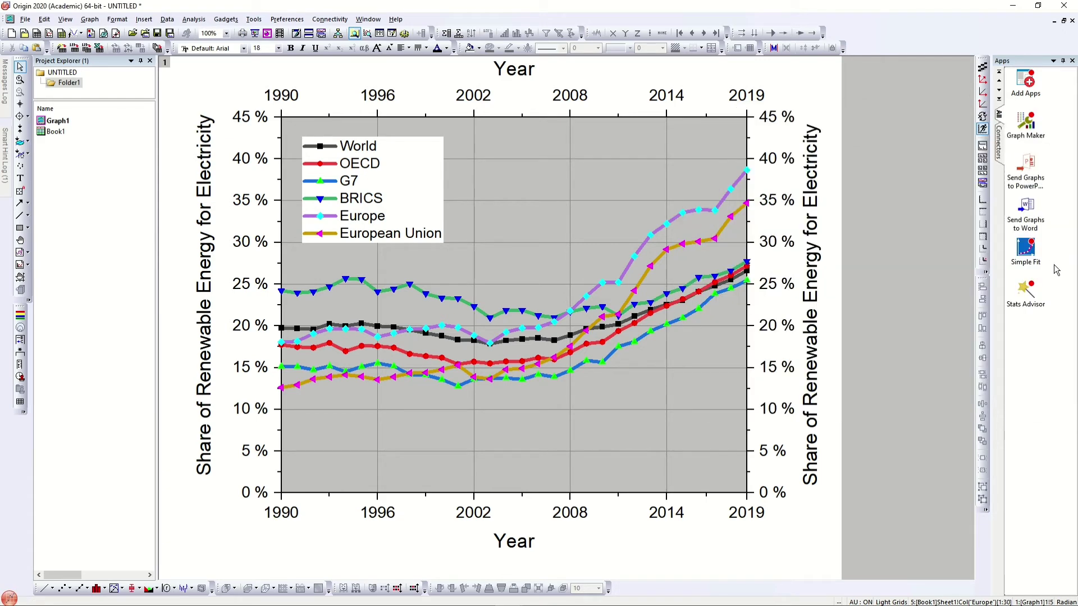
drag(547, 139, 847, 147)
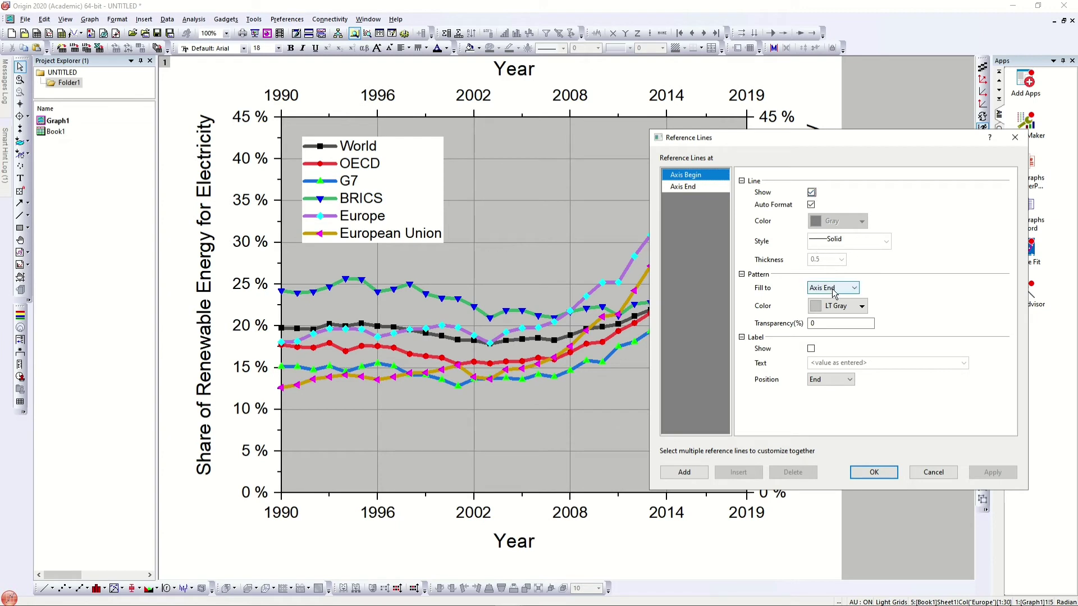
click(860, 306)
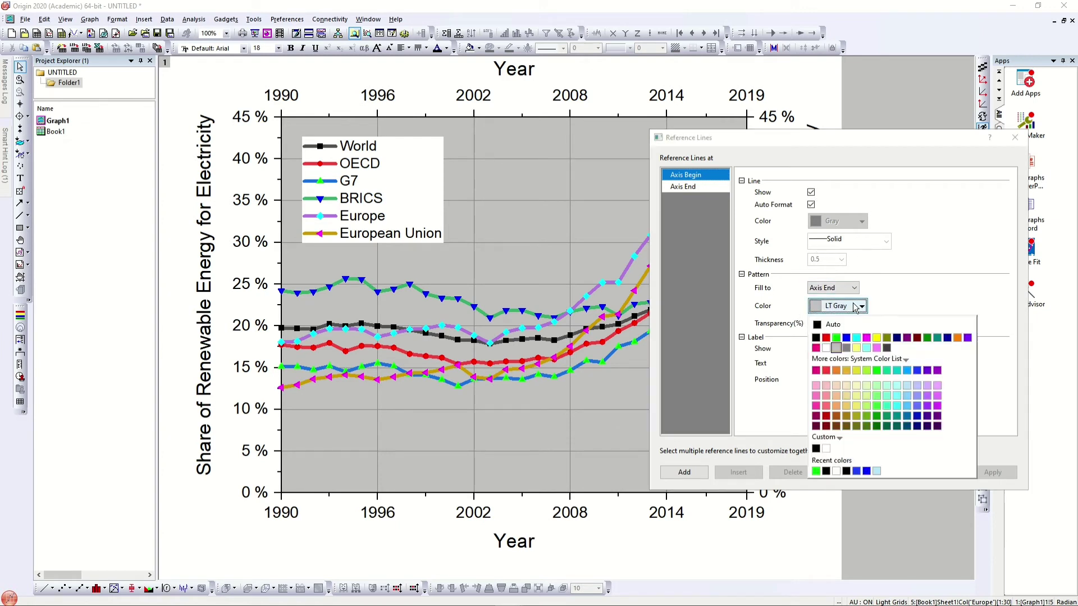
click(942, 405)
click(992, 474)
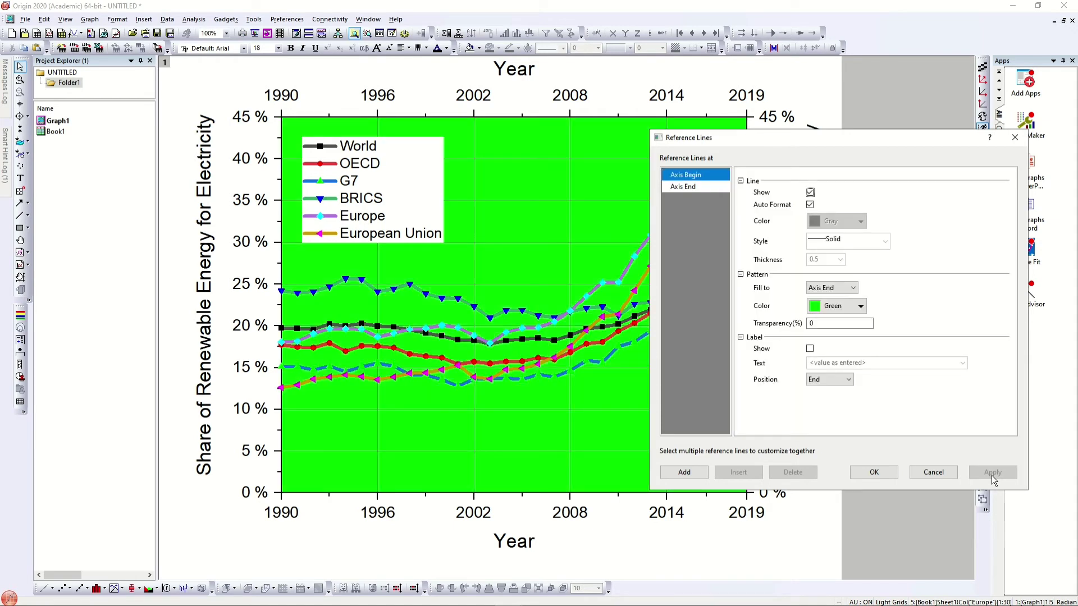
Set the transparency of the green reference line fill to 70% and accept the reference line details
click(837, 324)
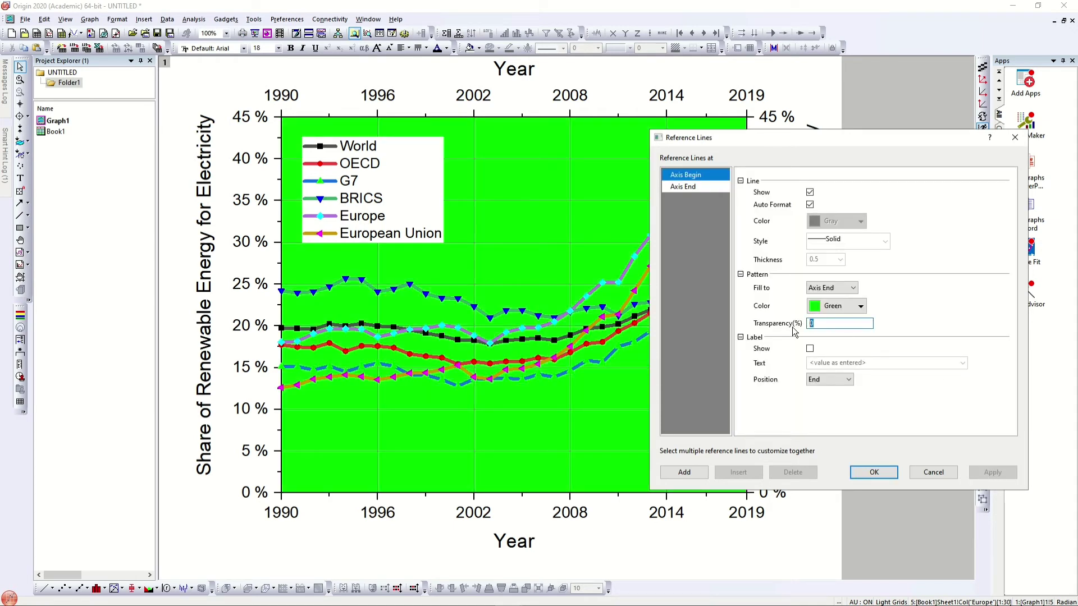
text(7)
click(992, 474)
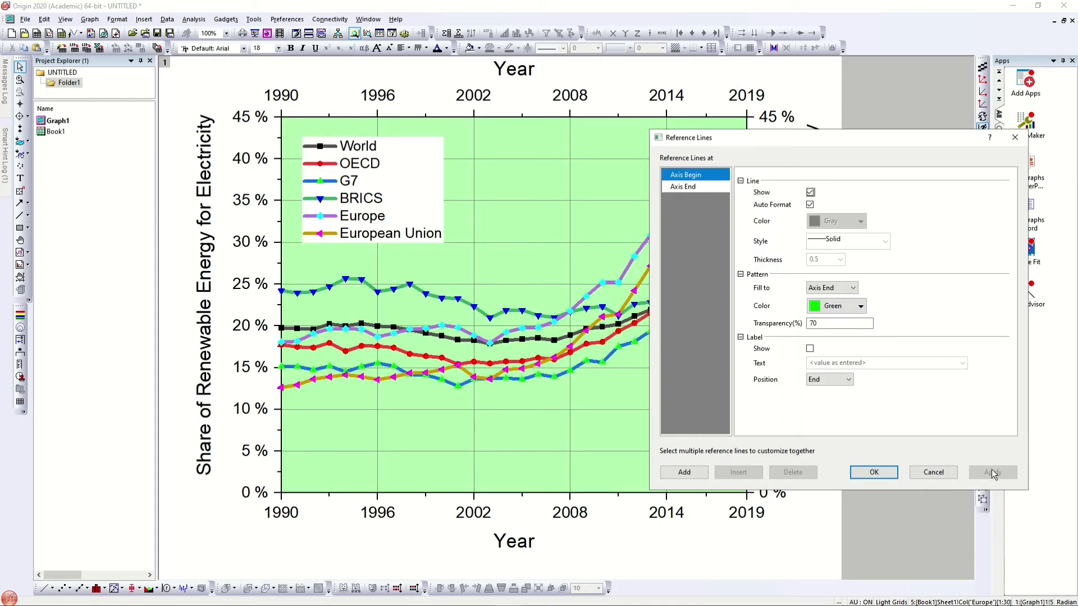
click(874, 472)
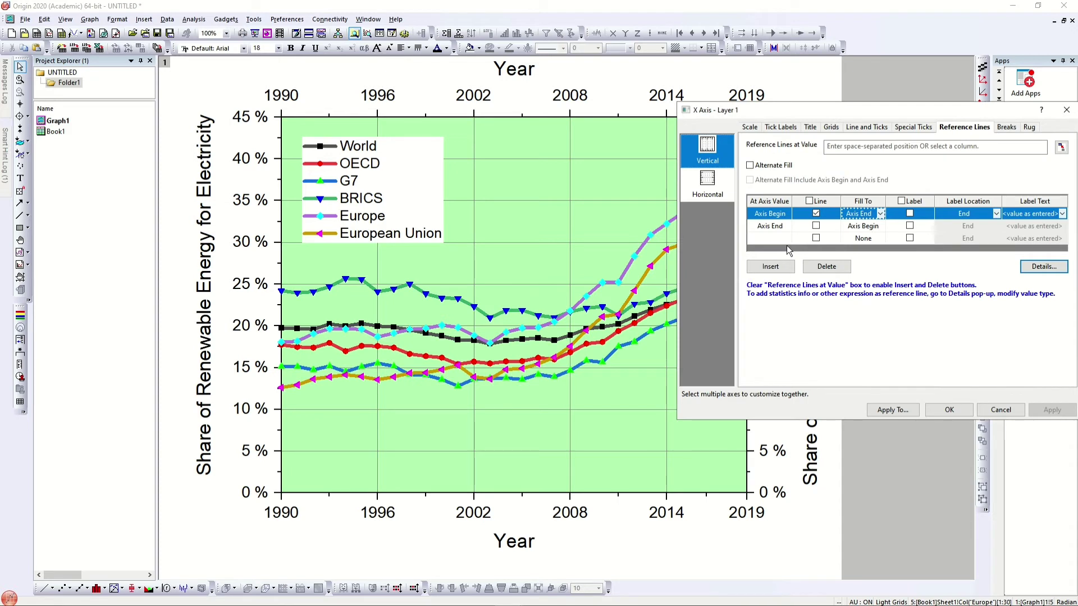
Add a horizontal reference line at the Y axis value 8 and show its line
click(708, 191)
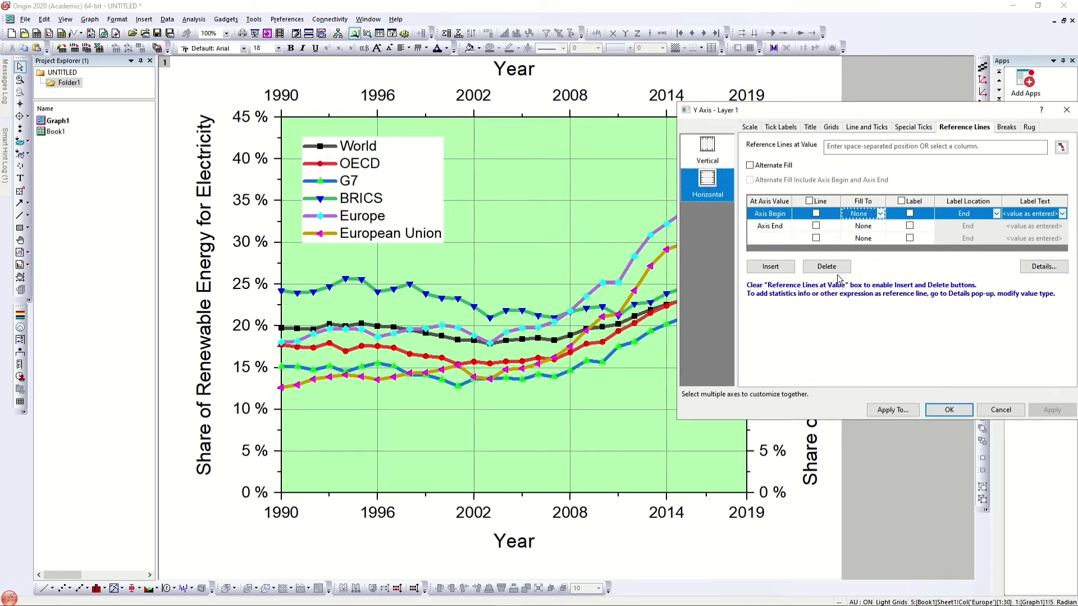
click(767, 239)
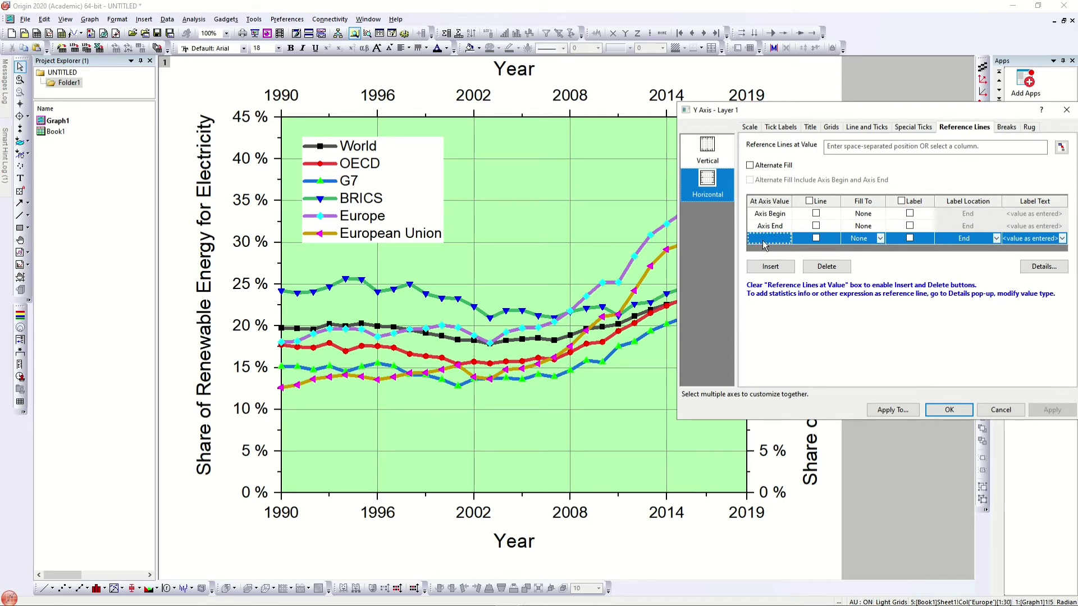
click(764, 243)
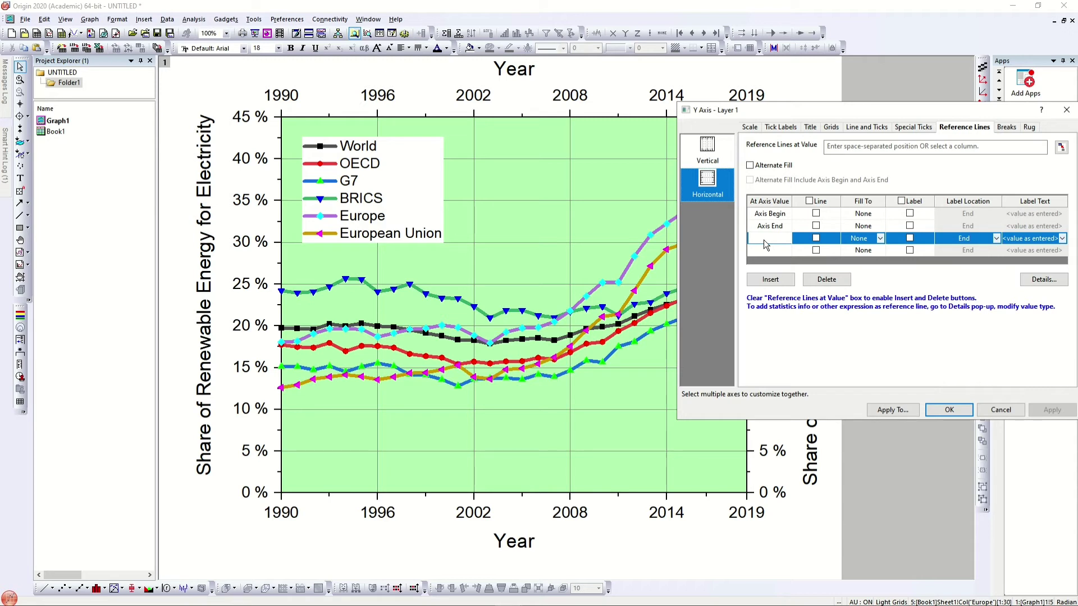
key(Return)
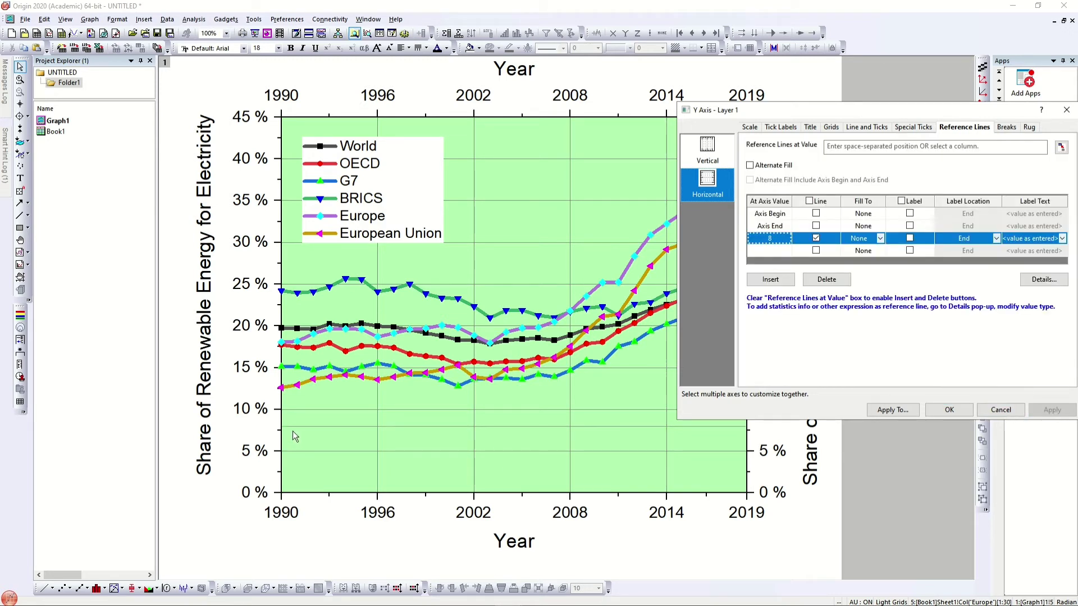
key(Return)
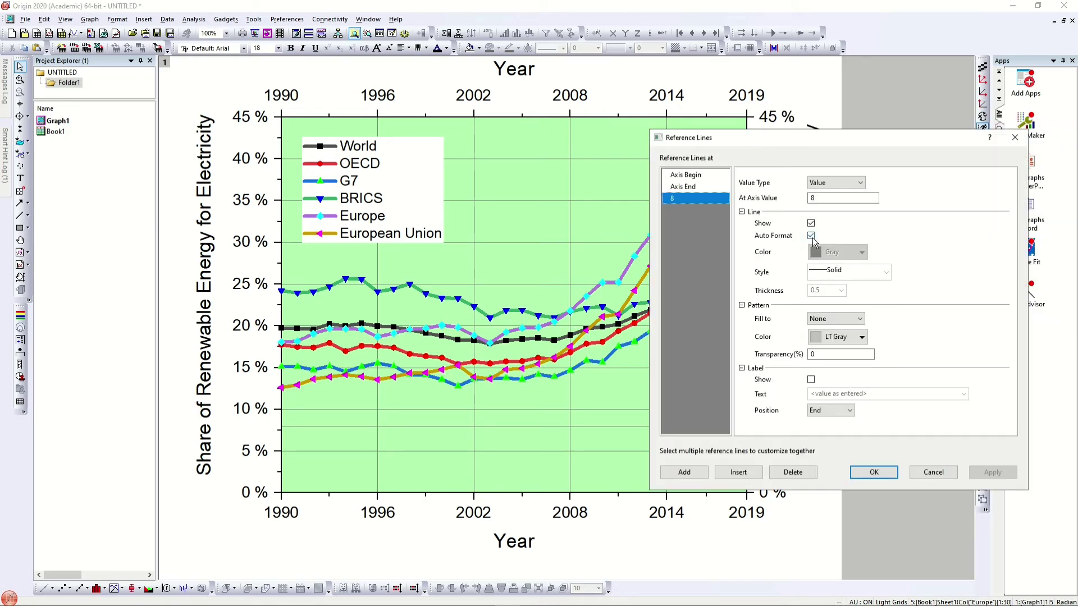
Turn off automatic formatting for the horizontal reference line at 8 and set its thickness to 4
click(811, 236)
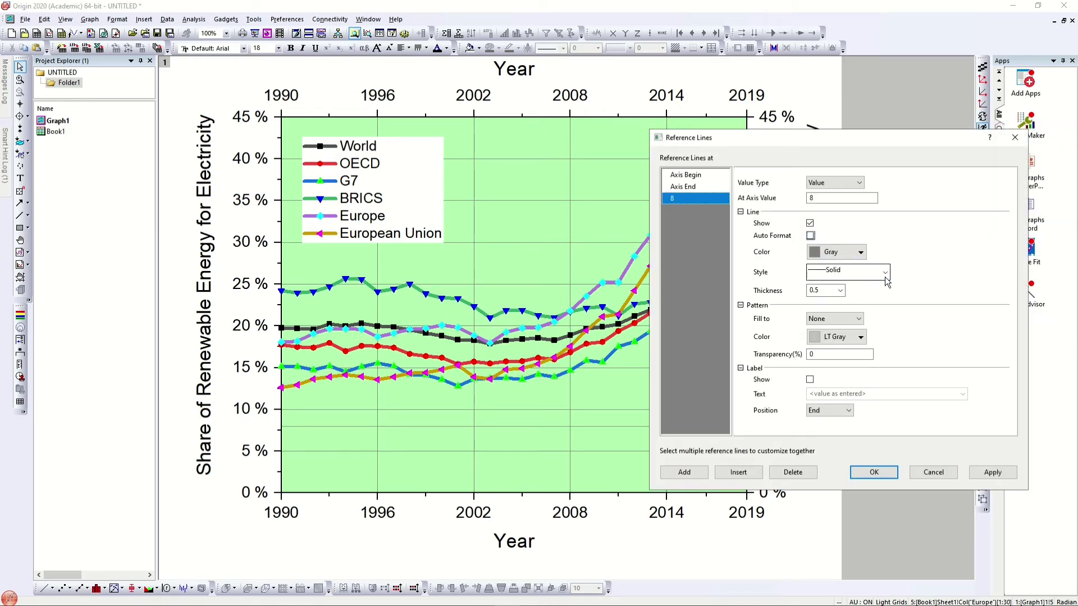
click(827, 291)
click(821, 328)
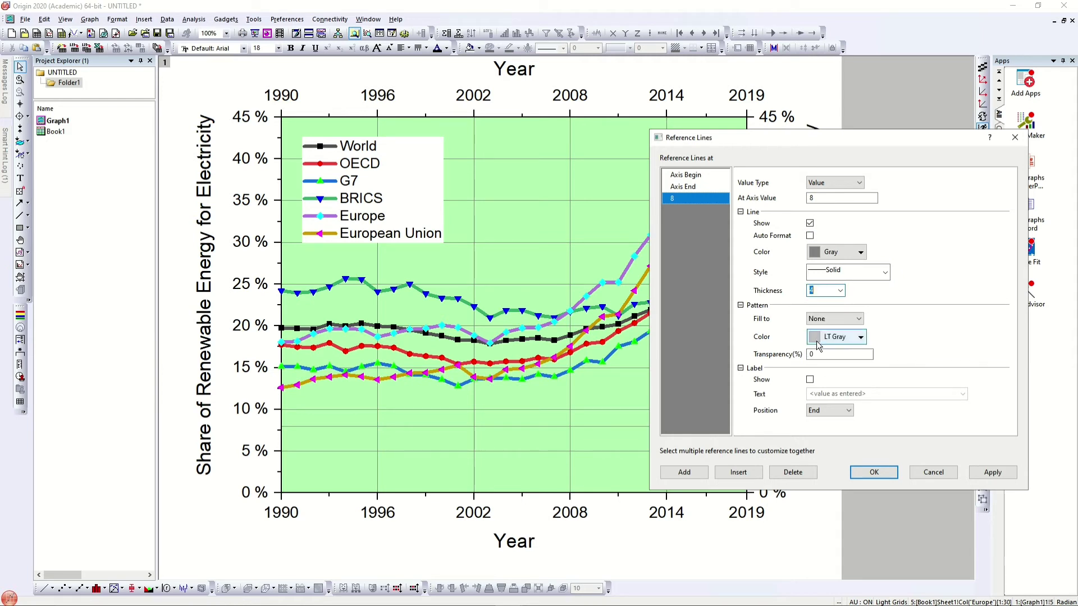
click(992, 472)
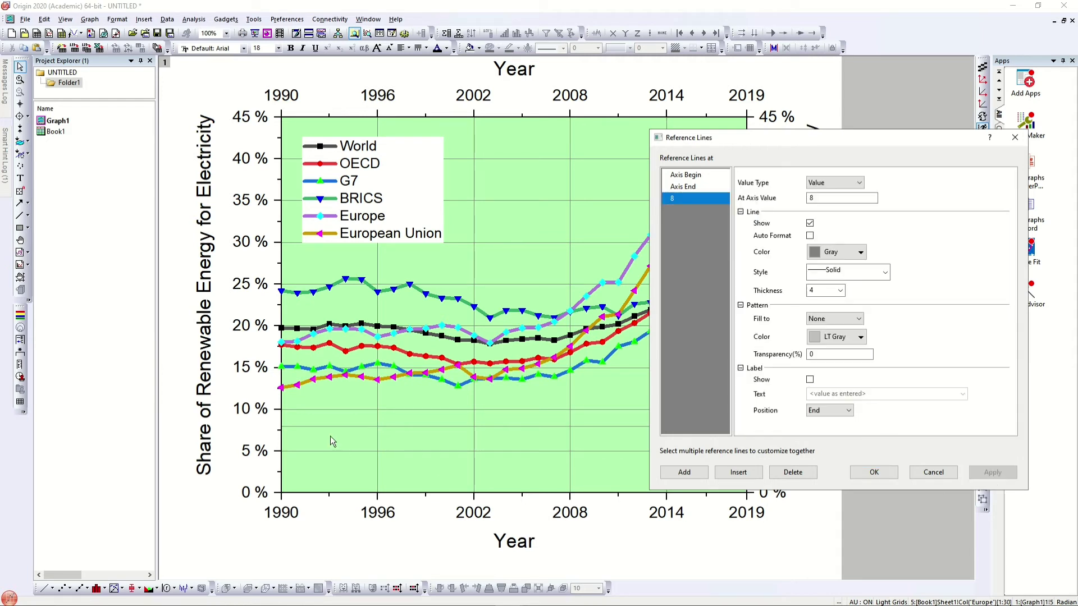
Set the line color of the horizontal reference line at 8 to Red and apply it
click(842, 252)
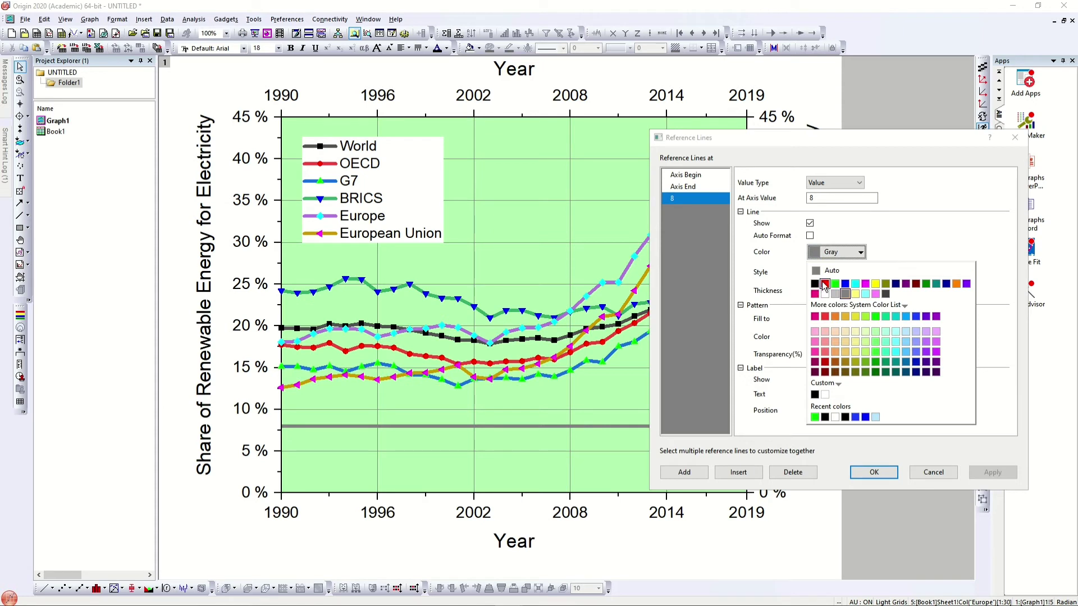
click(822, 282)
click(993, 473)
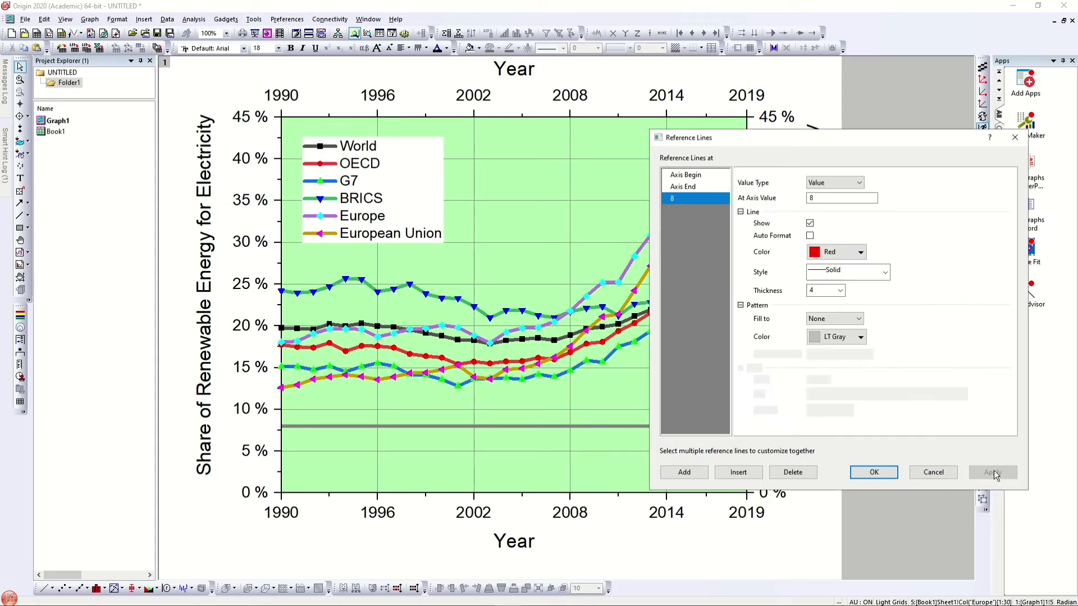
Set the line style of the horizontal reference line at 8 to Dash and apply it
click(884, 272)
click(843, 300)
click(995, 472)
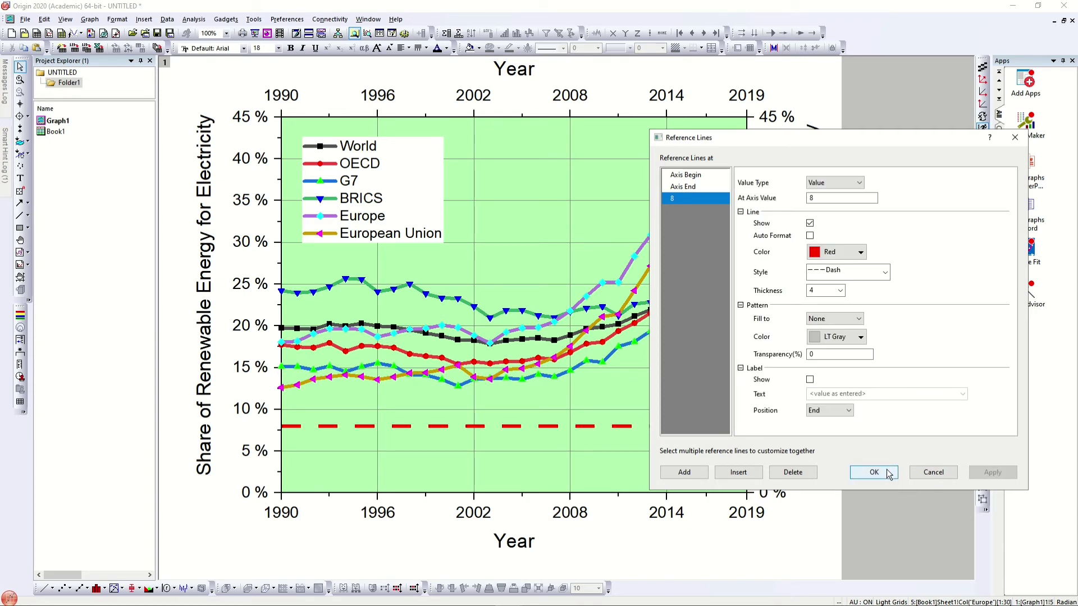
Set the style of the horizontal reference line at 8 to Dash Dot and accept the reference line details
click(884, 272)
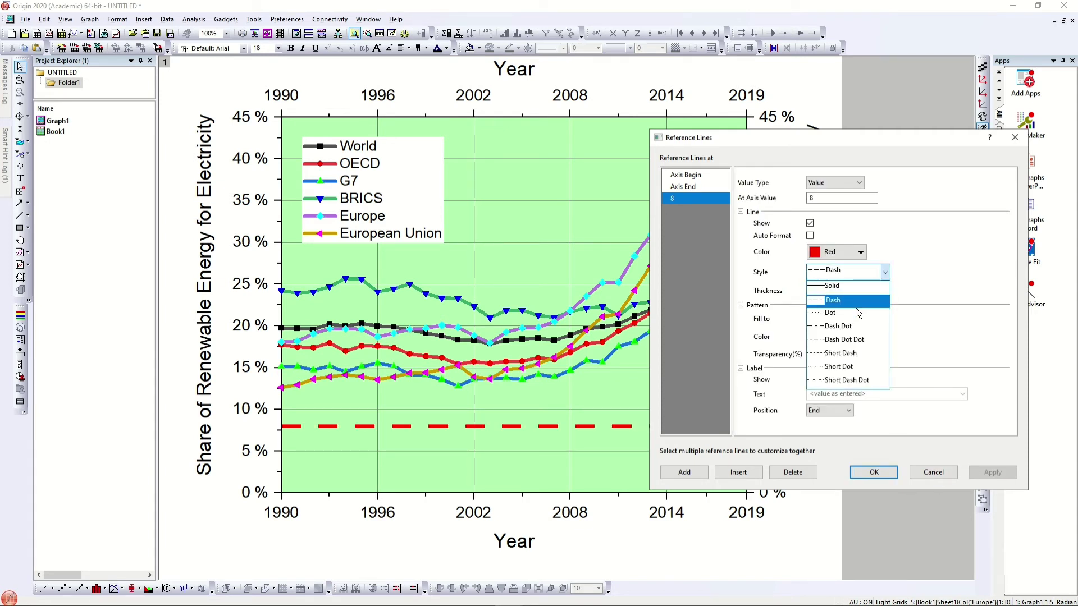
click(842, 326)
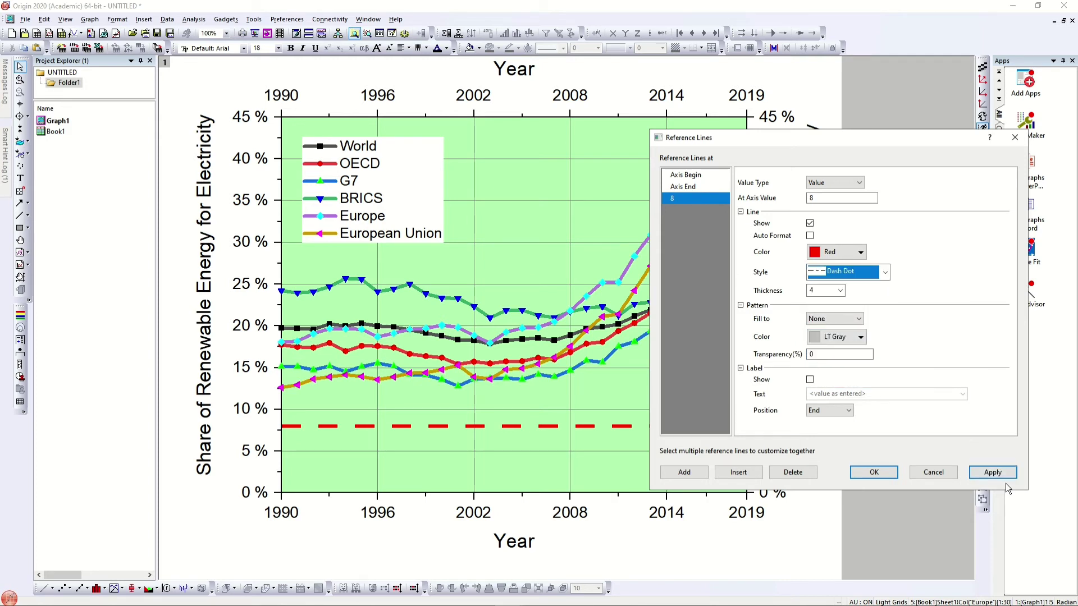
click(1006, 474)
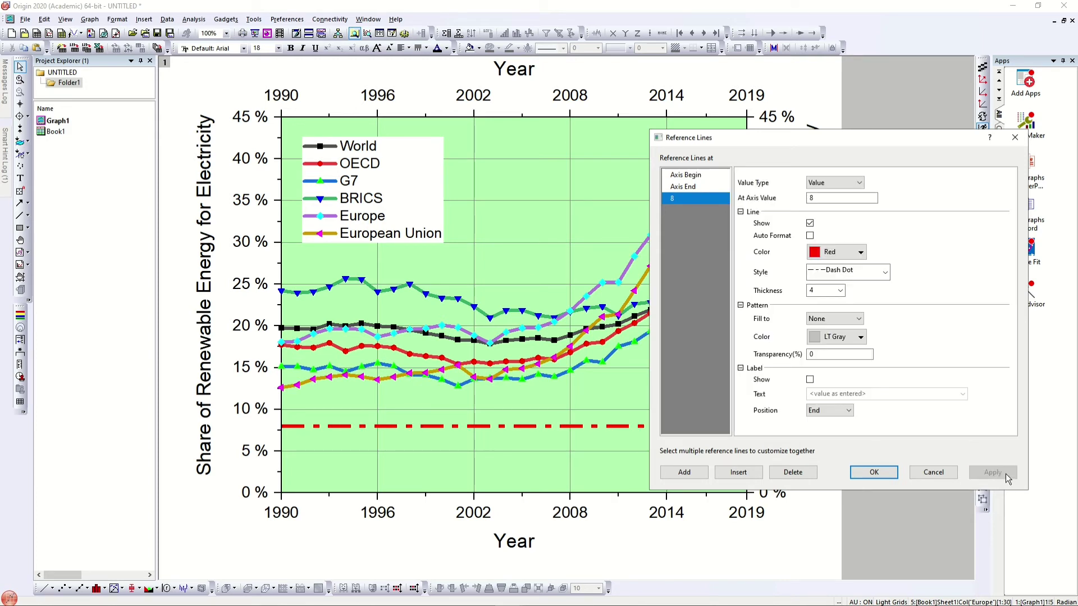
click(890, 475)
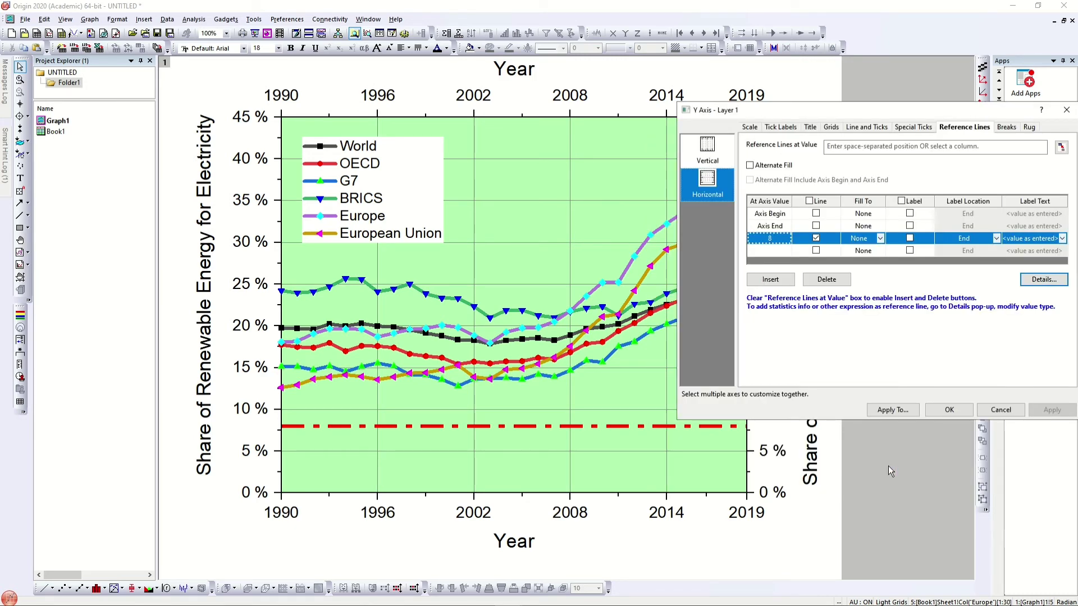
Add a horizontal reference line at the Y axis value 30, show its line, and accept the axis settings
click(781, 251)
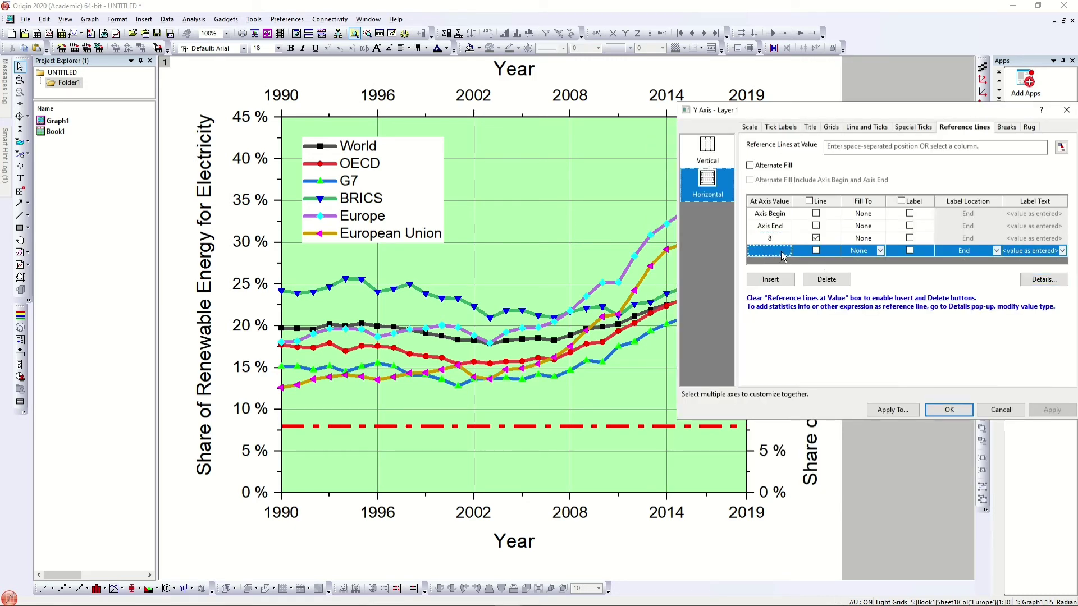
text(30)
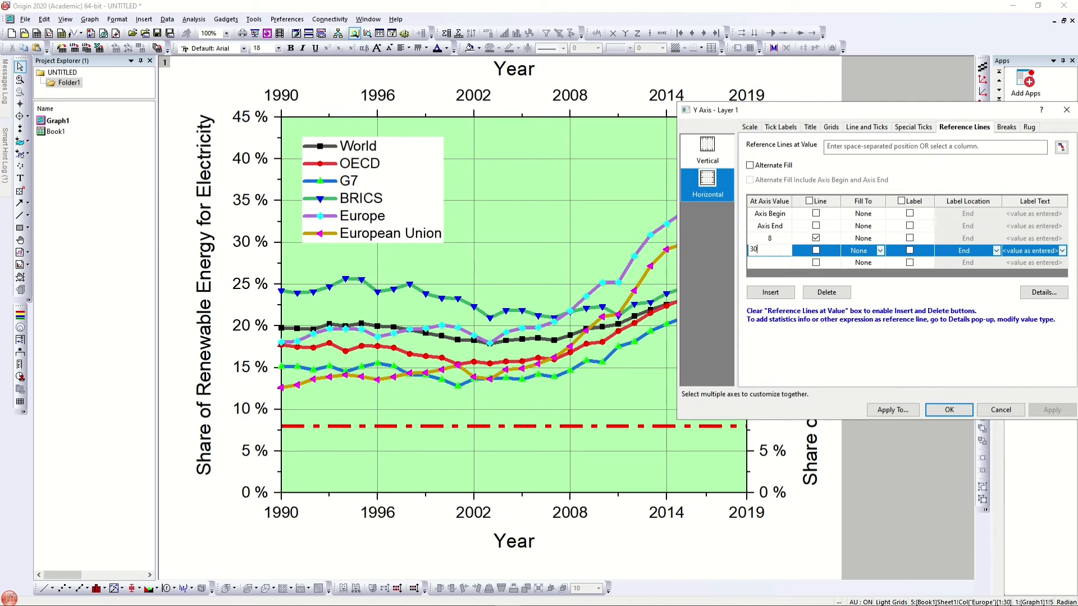
click(817, 254)
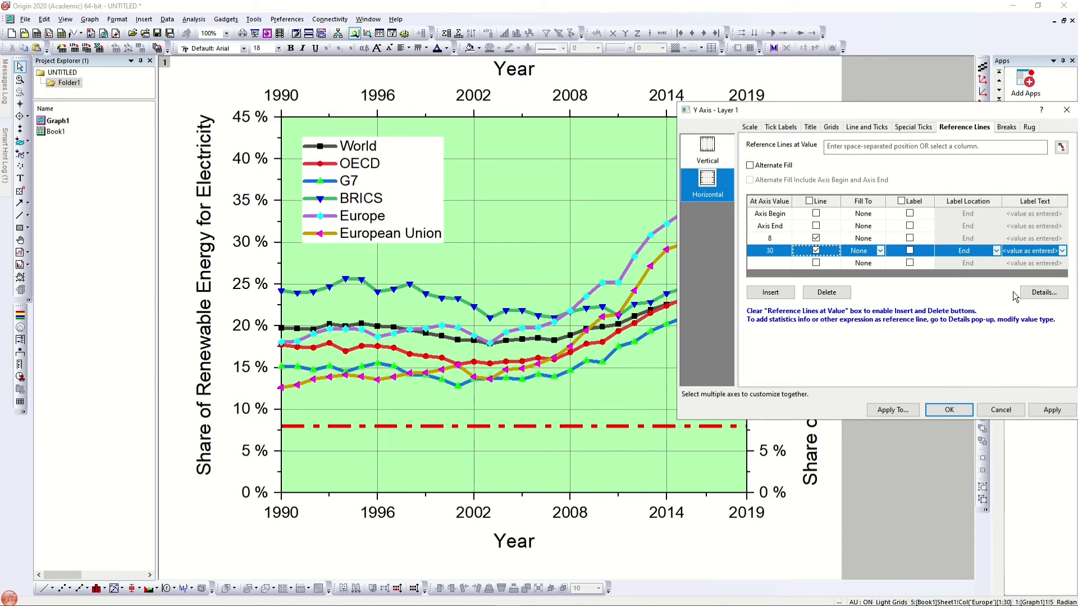
key(Escape)
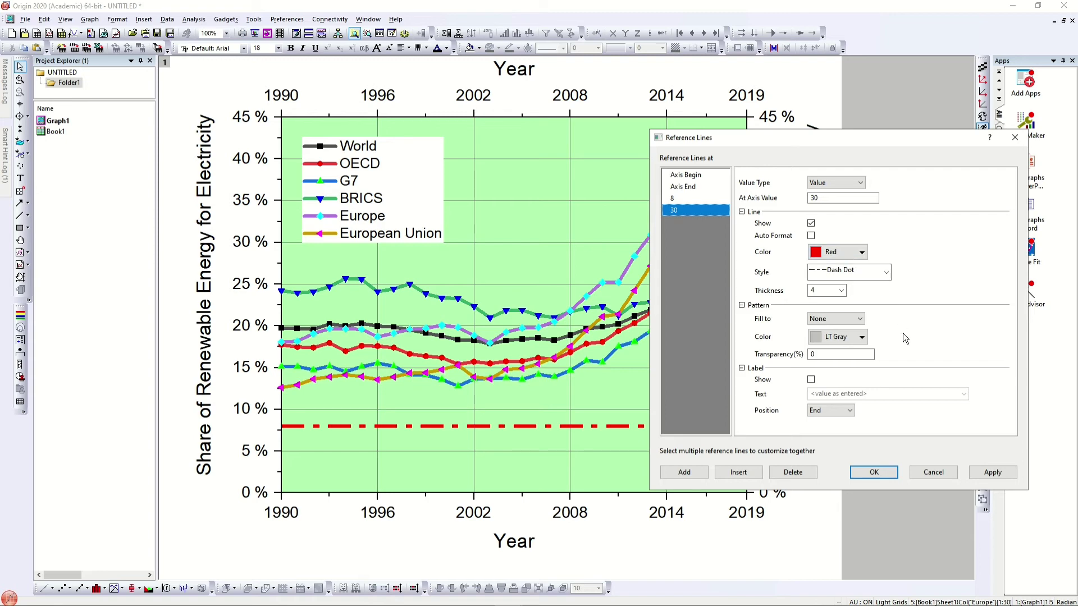
click(991, 472)
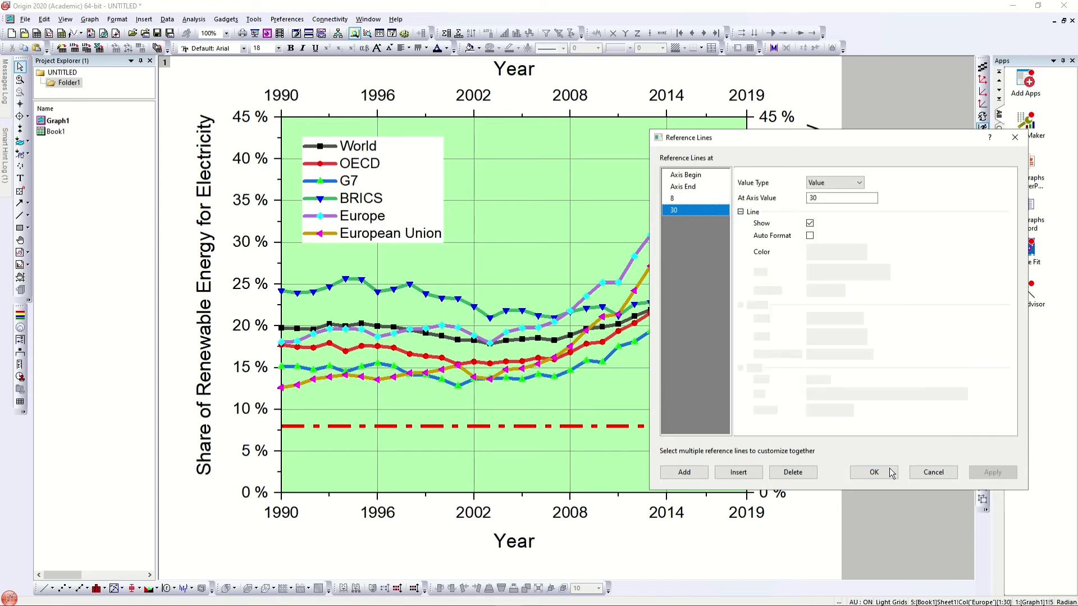
click(890, 473)
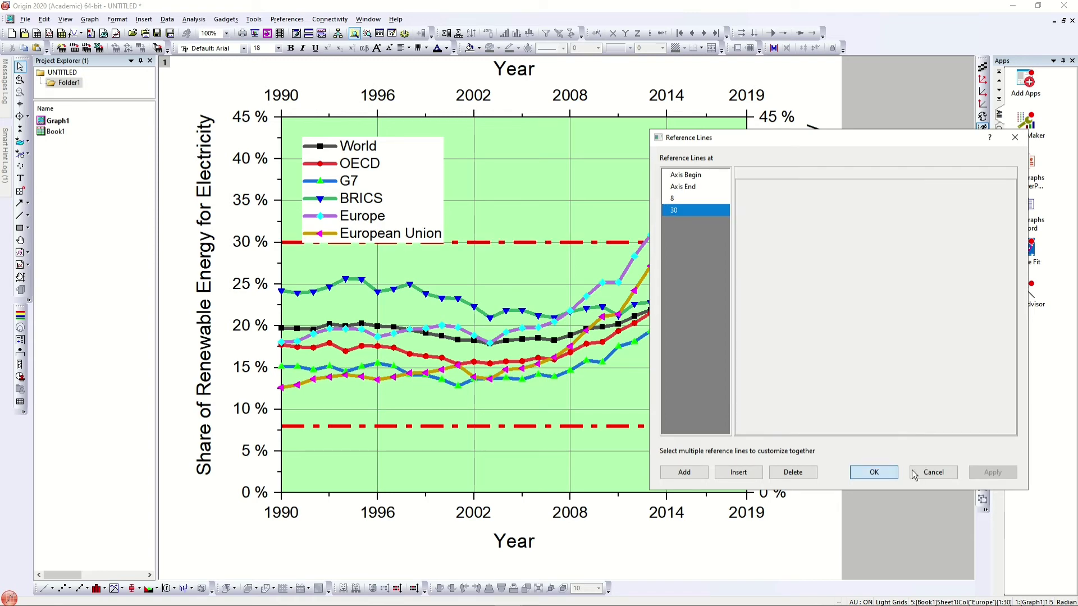
click(949, 409)
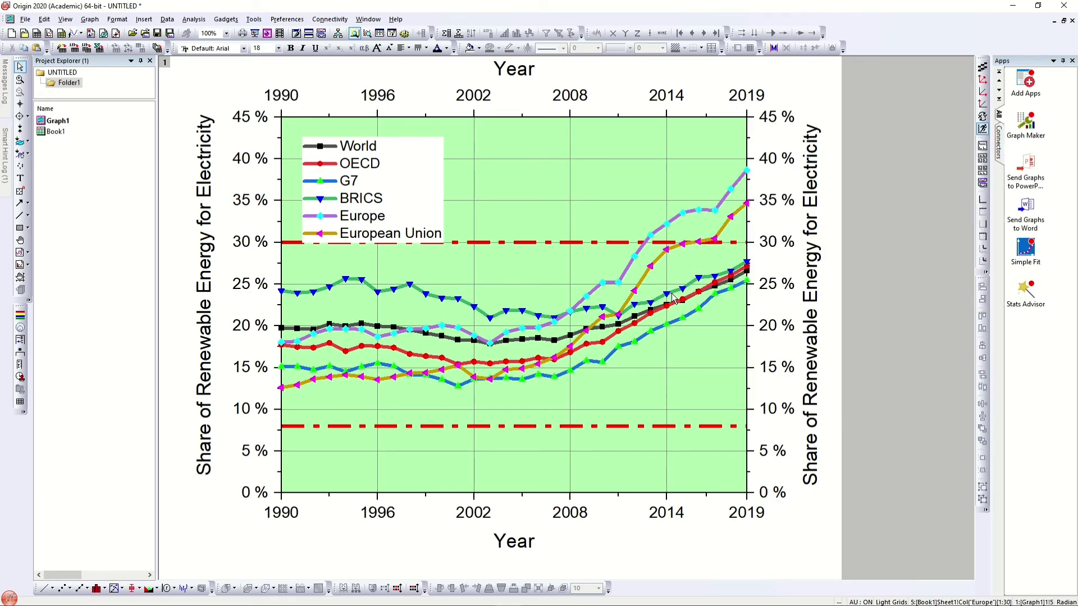
Move the legend slightly up and left within the plot, and shift the right Y axis title slightly away from its tick labels
click(439, 192)
key(Escape)
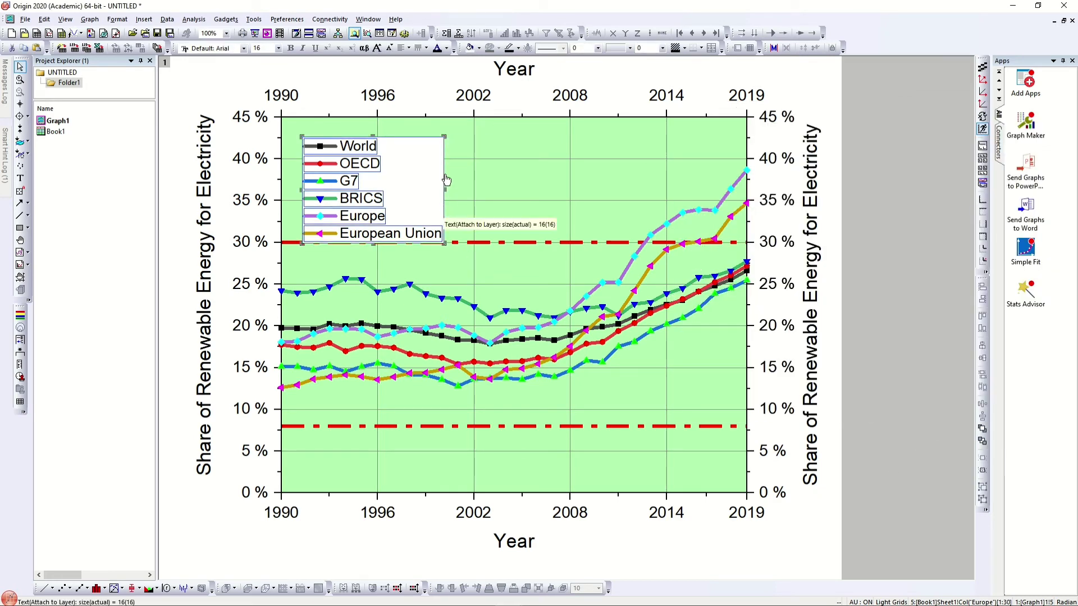
click(410, 149)
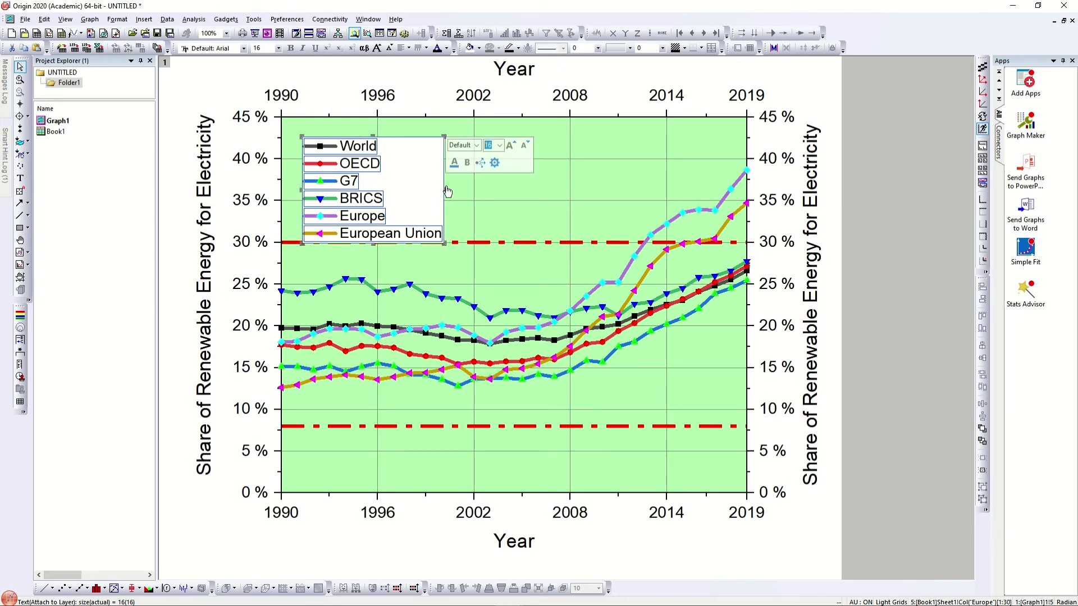
key(Escape)
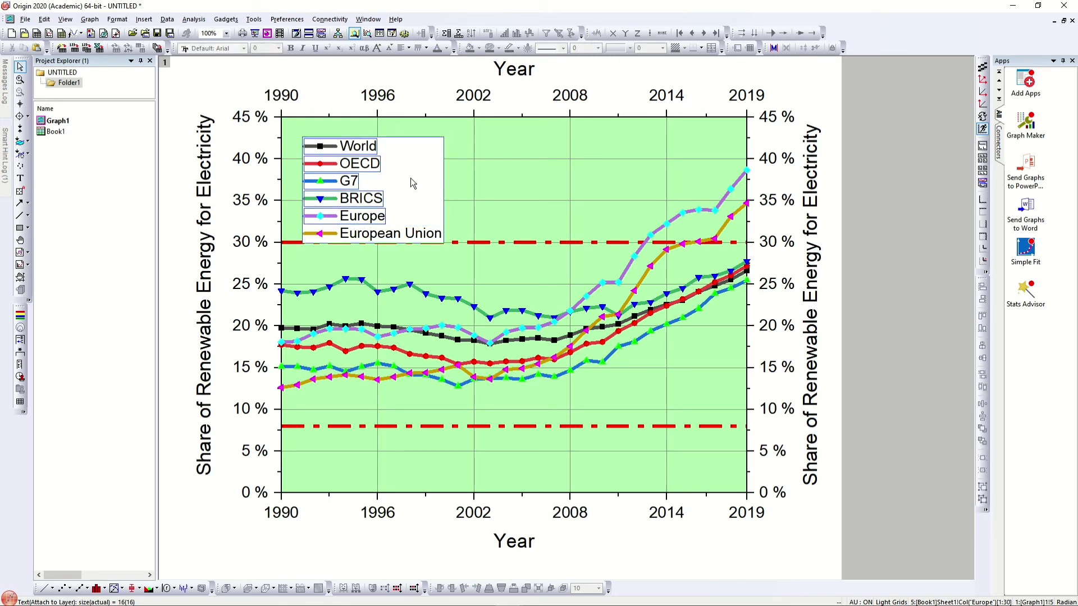
double_click(410, 177)
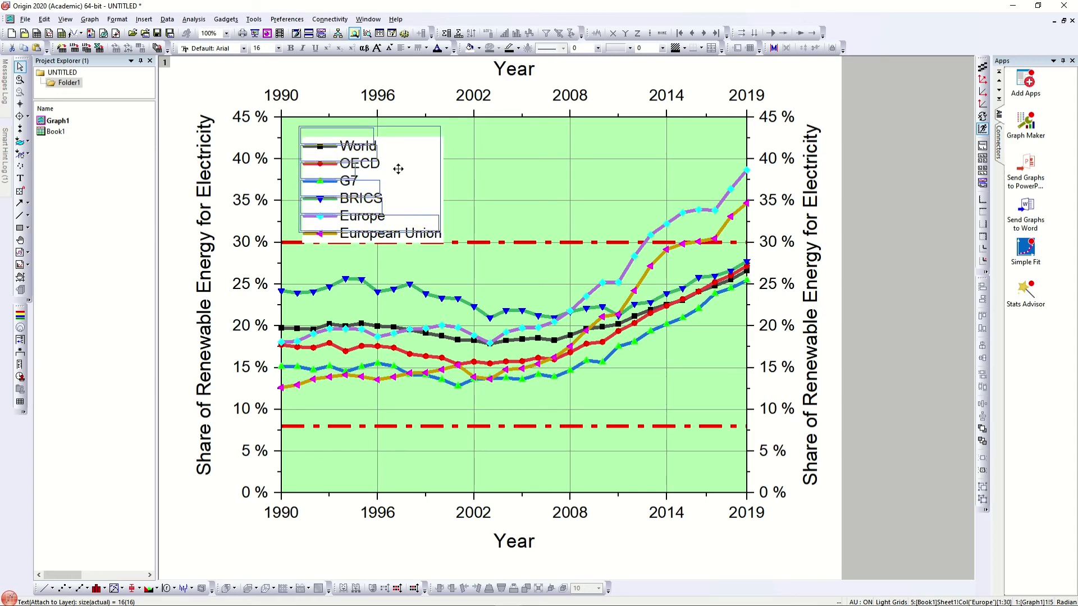
click(881, 210)
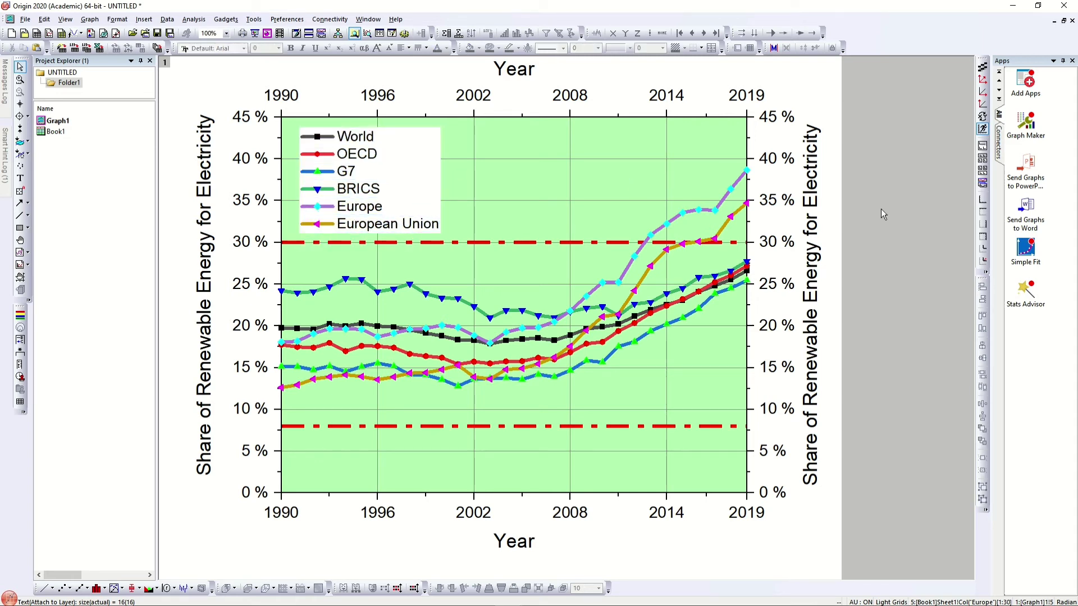
drag(806, 271, 814, 271)
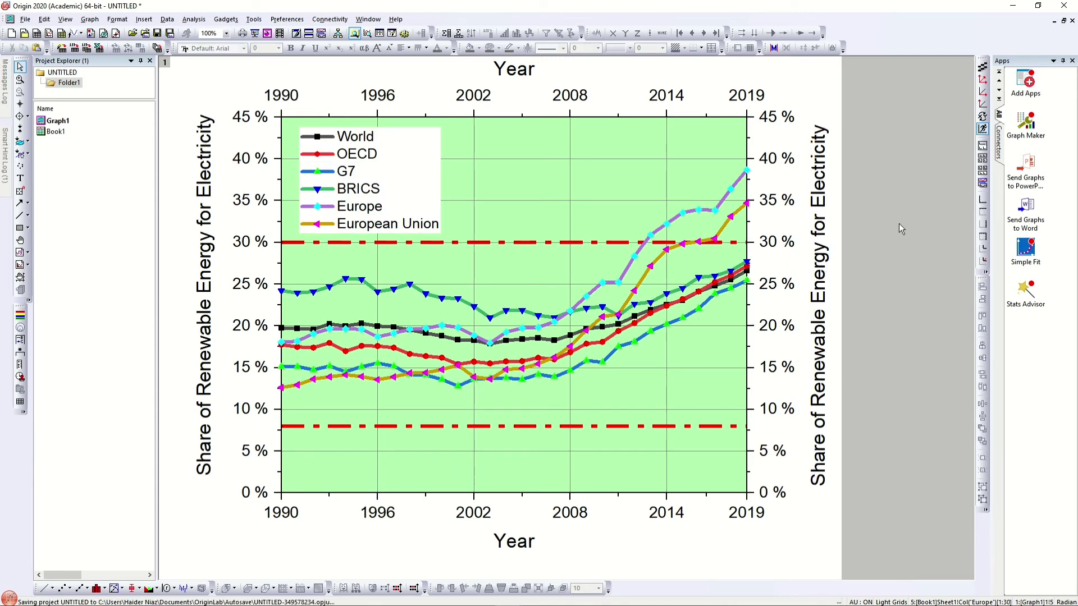
Look through the size, display, stack and background properties of Layer1, then close them without changes
double_click(642, 154)
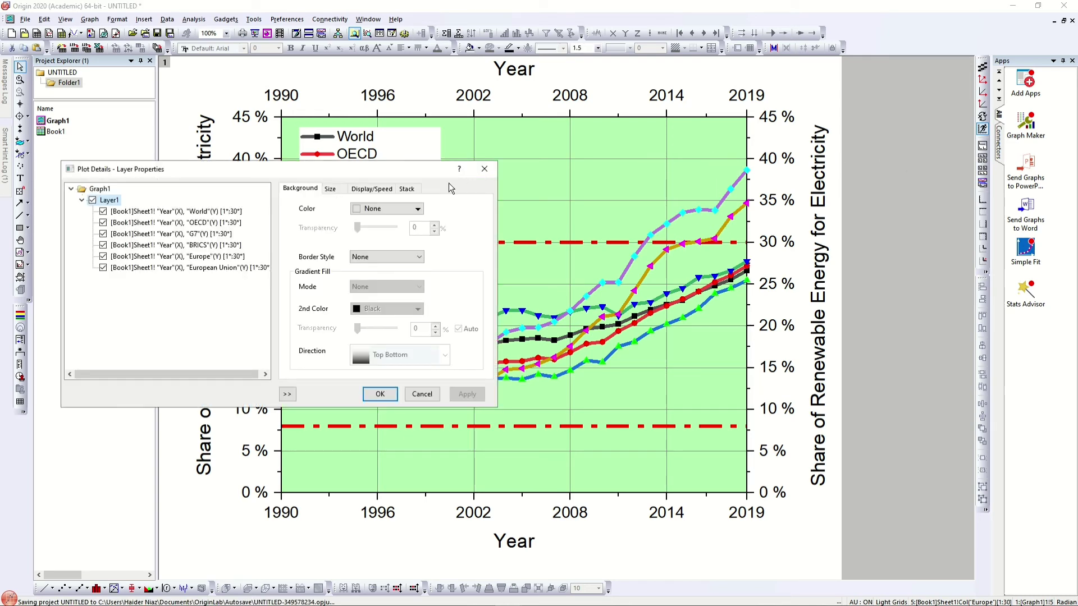
drag(406, 169, 872, 154)
click(800, 176)
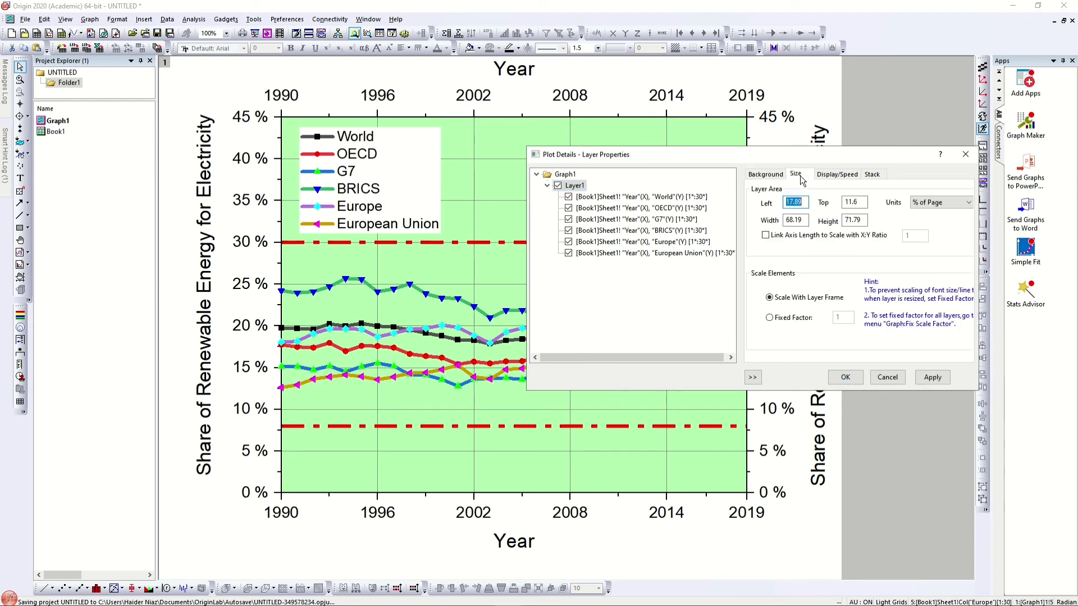
click(824, 174)
click(871, 174)
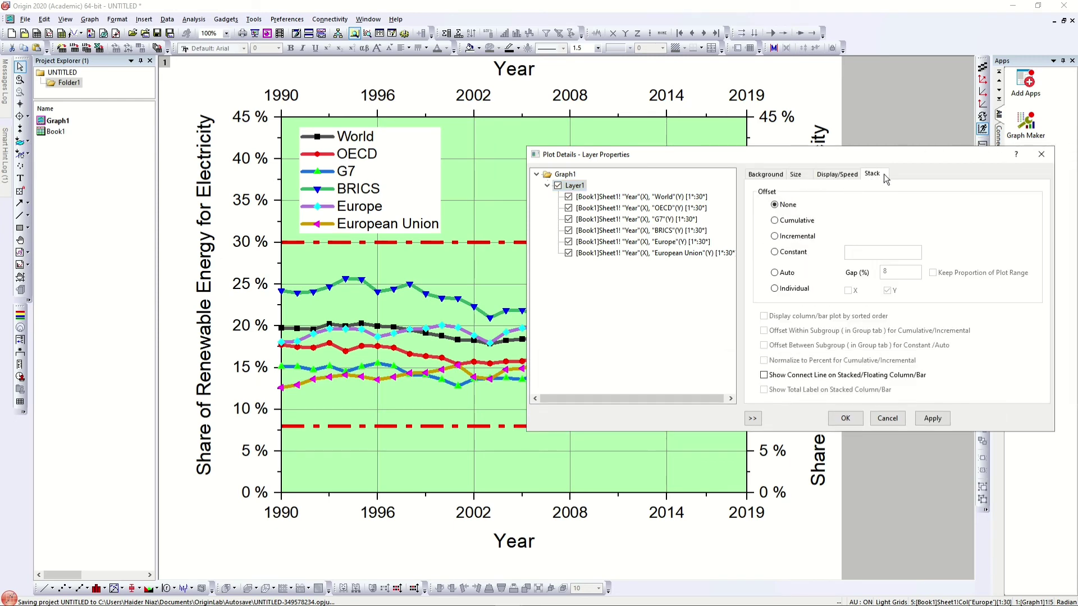
click(779, 175)
click(953, 153)
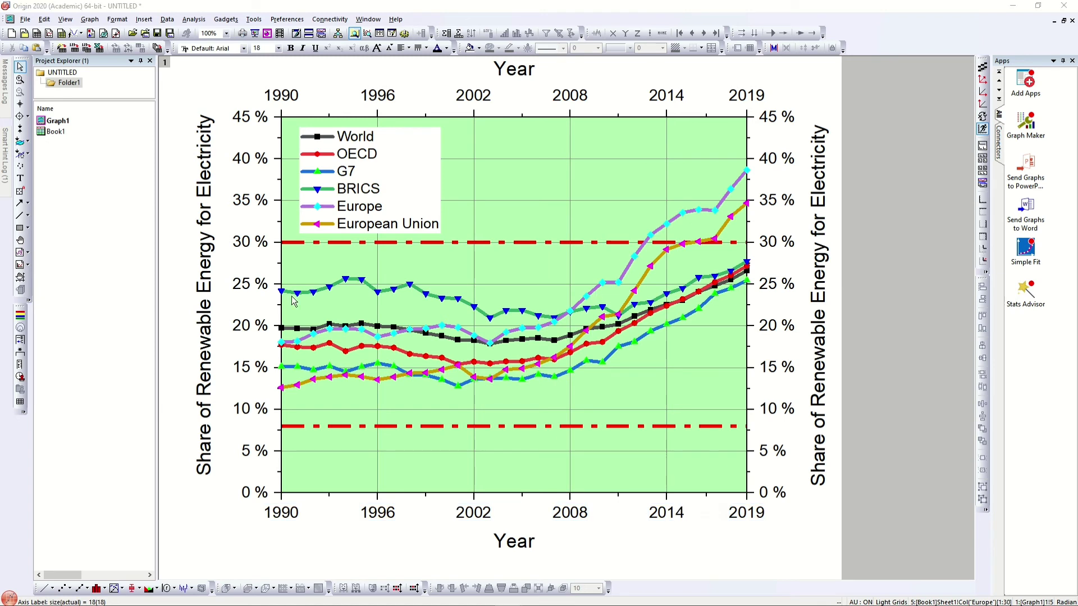
Set the number of axis breaks on the horizontal axis to 4 and apply them
double_click(758, 513)
click(1026, 127)
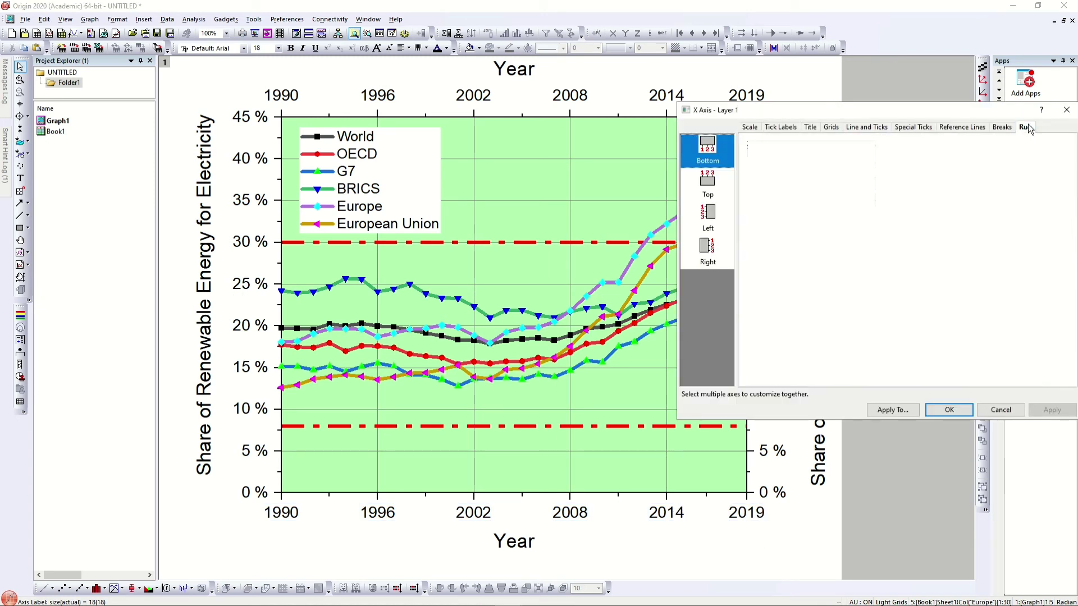
click(1003, 127)
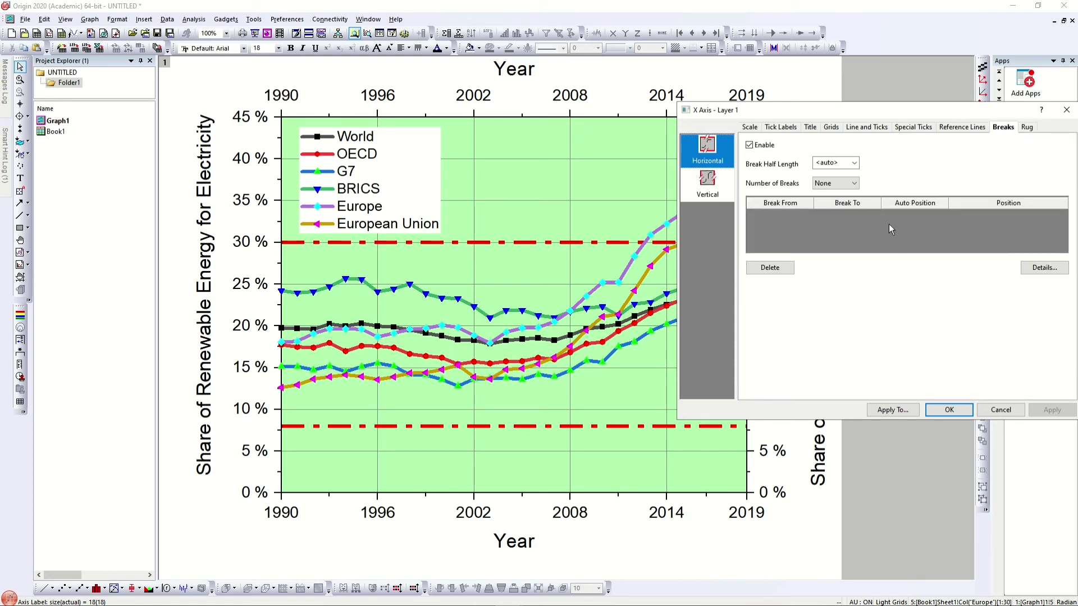
click(858, 180)
click(836, 225)
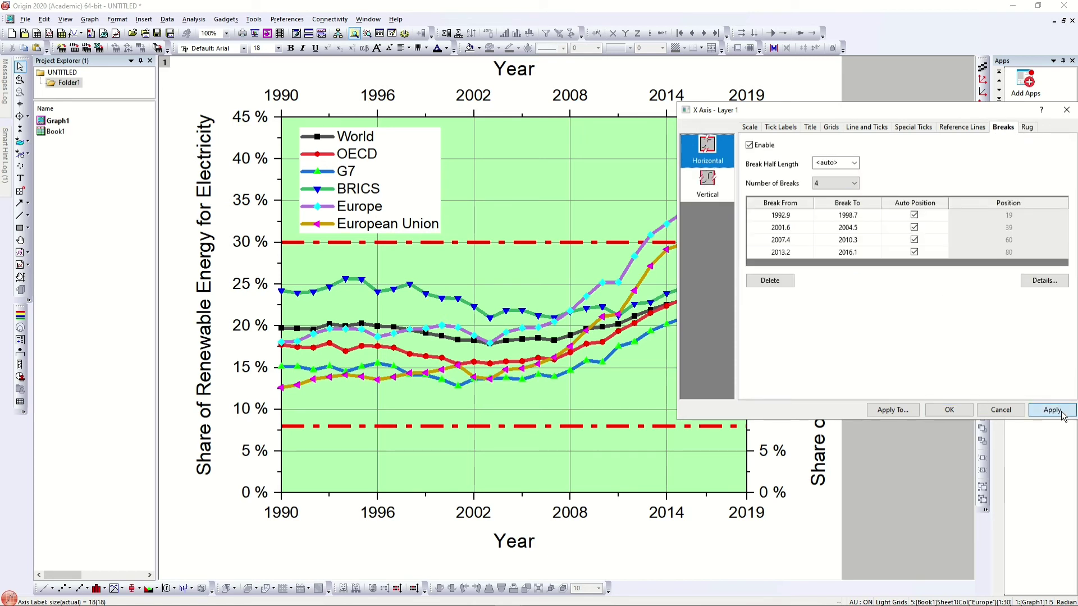
click(1052, 410)
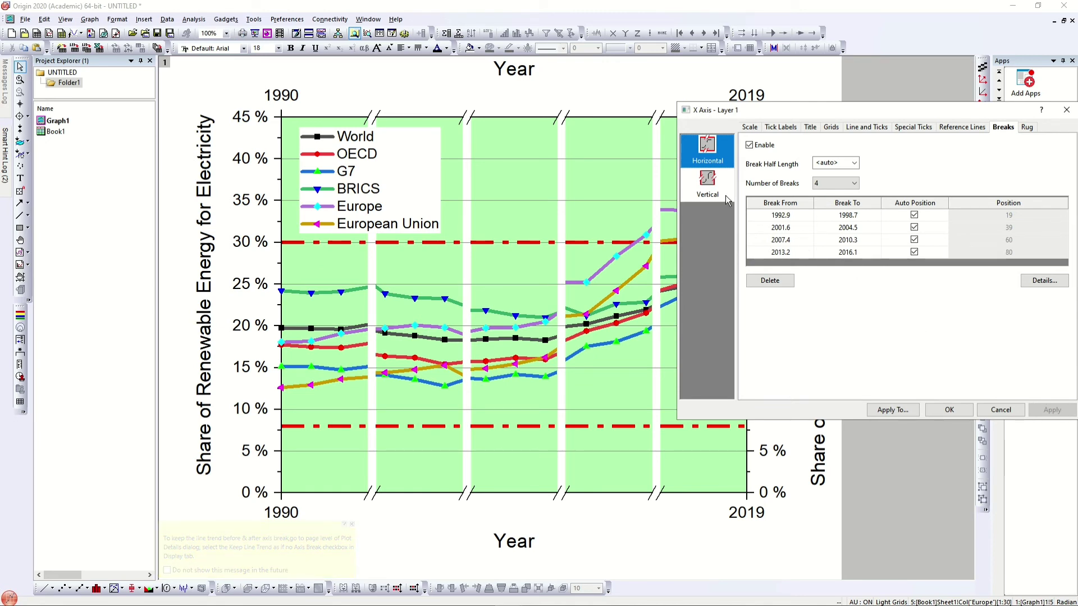
Reduce the number of horizontal axis breaks to 3 and apply the change
click(854, 184)
click(836, 219)
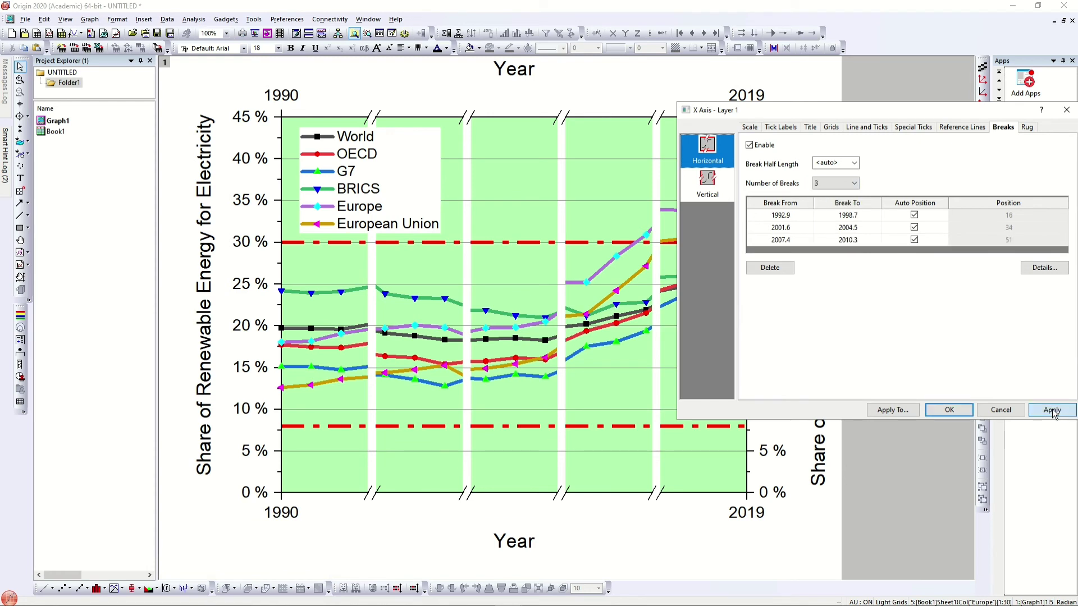
click(1053, 410)
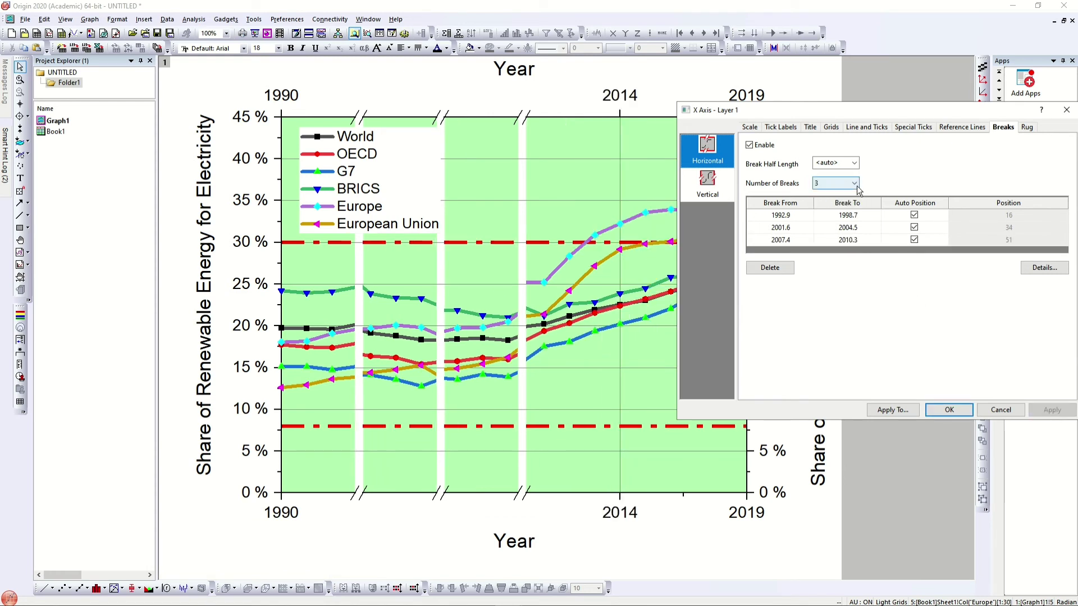
Remove the horizontal axis breaks by setting their number to None and apply the change
click(848, 184)
click(847, 196)
click(1052, 410)
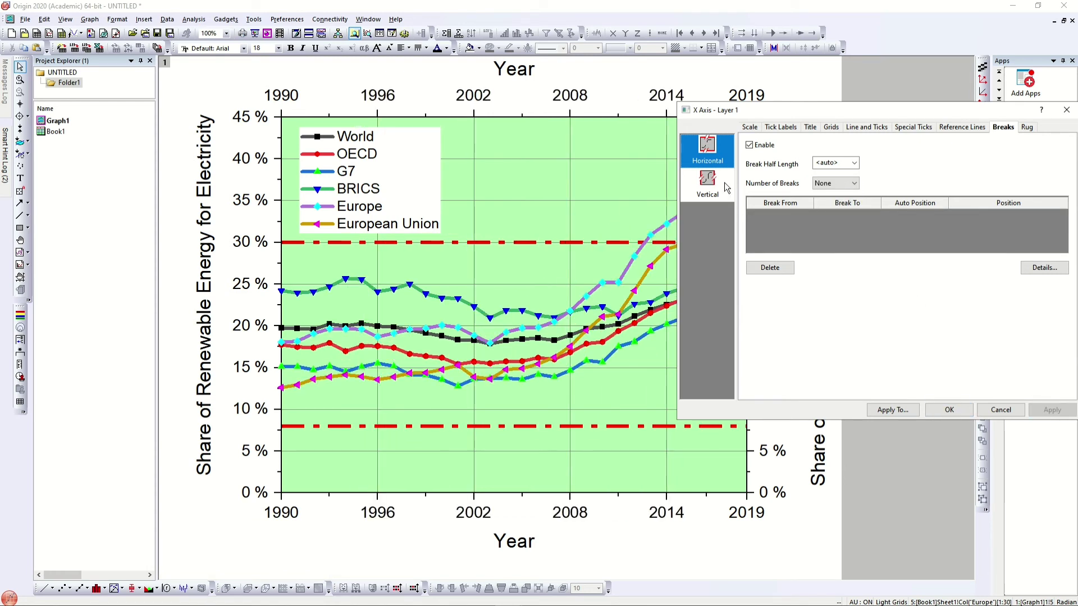
Set the number of axis breaks on the vertical axis to 3 and apply them
click(707, 193)
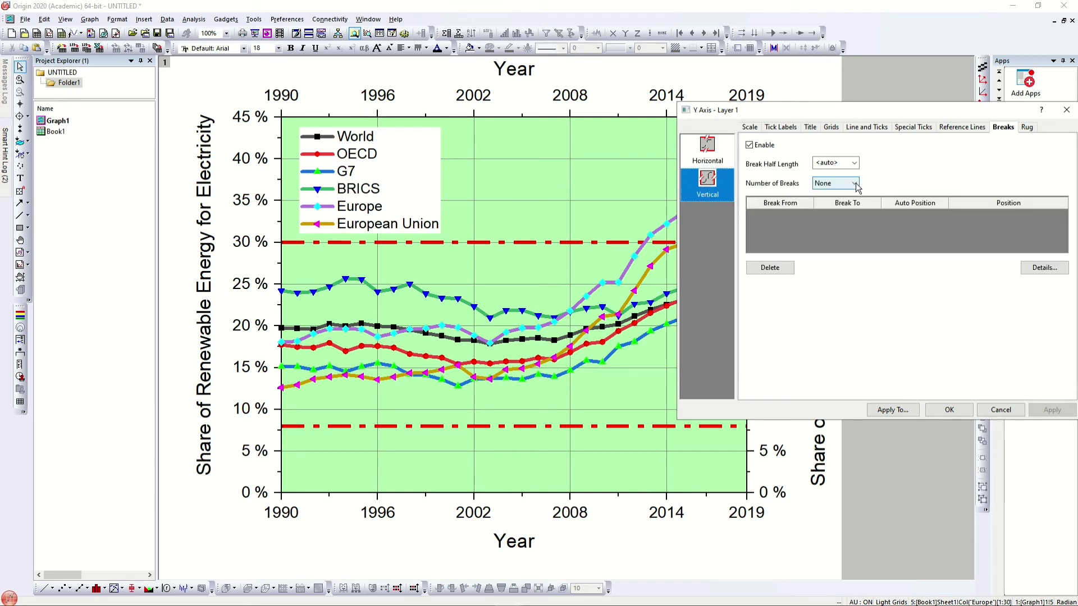
click(858, 184)
click(833, 219)
click(1052, 410)
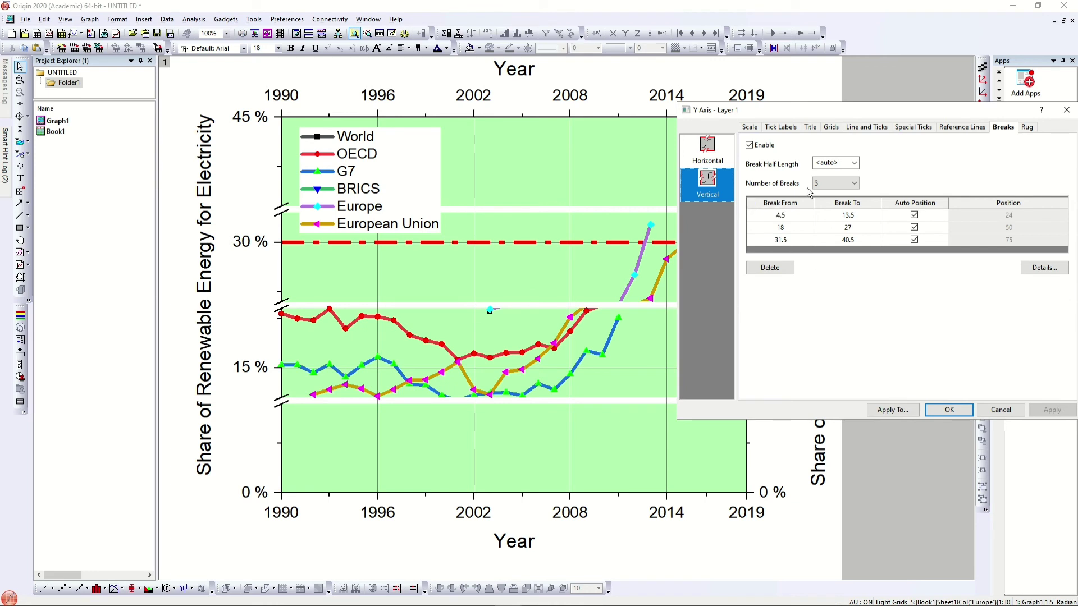
Remove the vertical axis breaks by setting their number to None and apply the change
click(837, 184)
click(825, 191)
click(1052, 410)
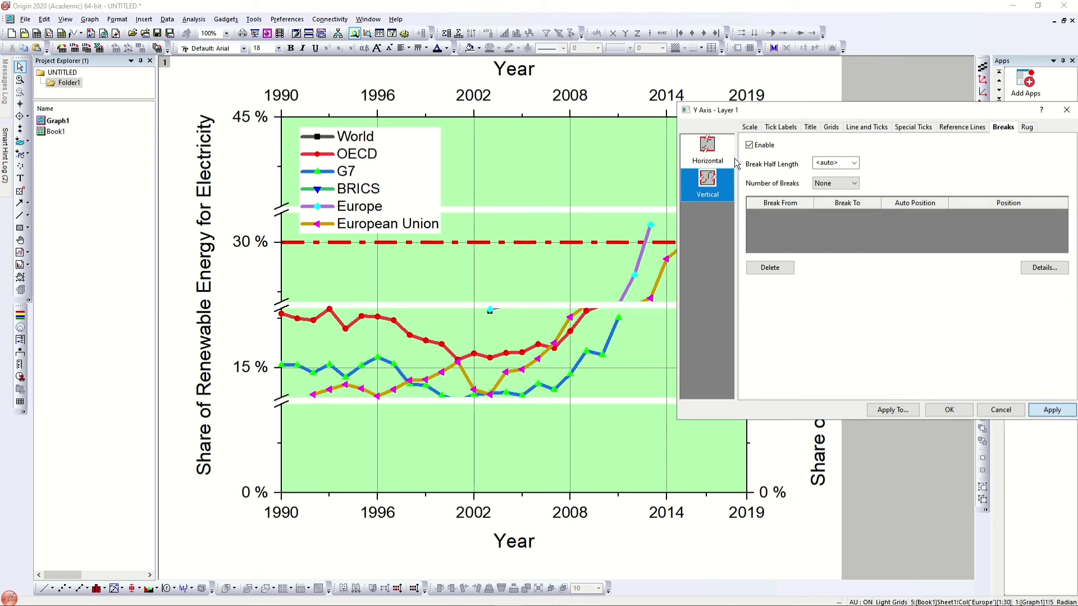
Set the number of axis breaks on the horizontal axis to 4 and apply them
click(707, 149)
click(837, 183)
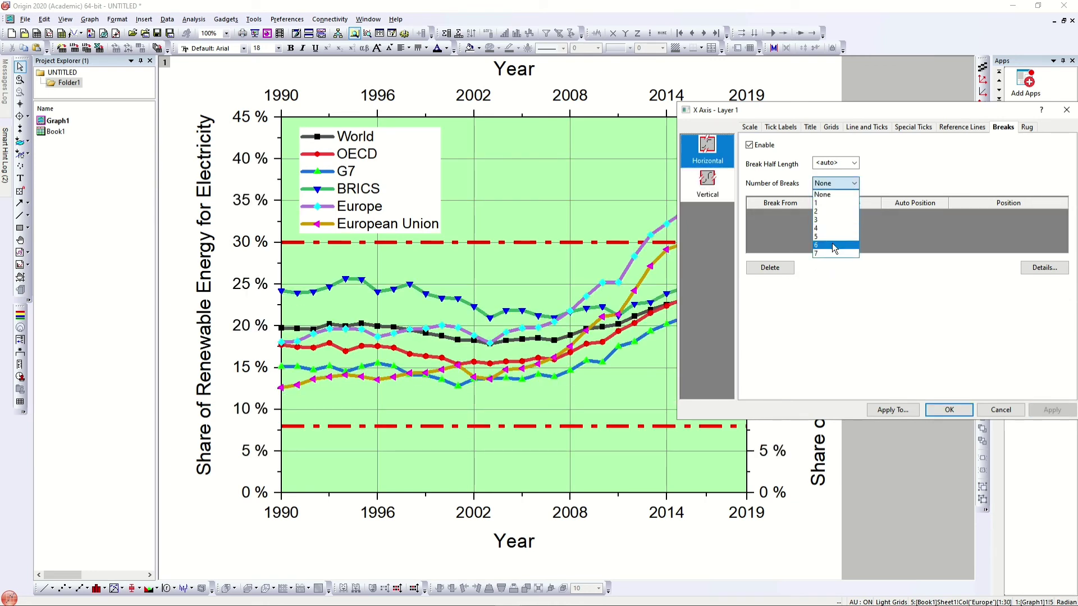
click(826, 228)
key(Return)
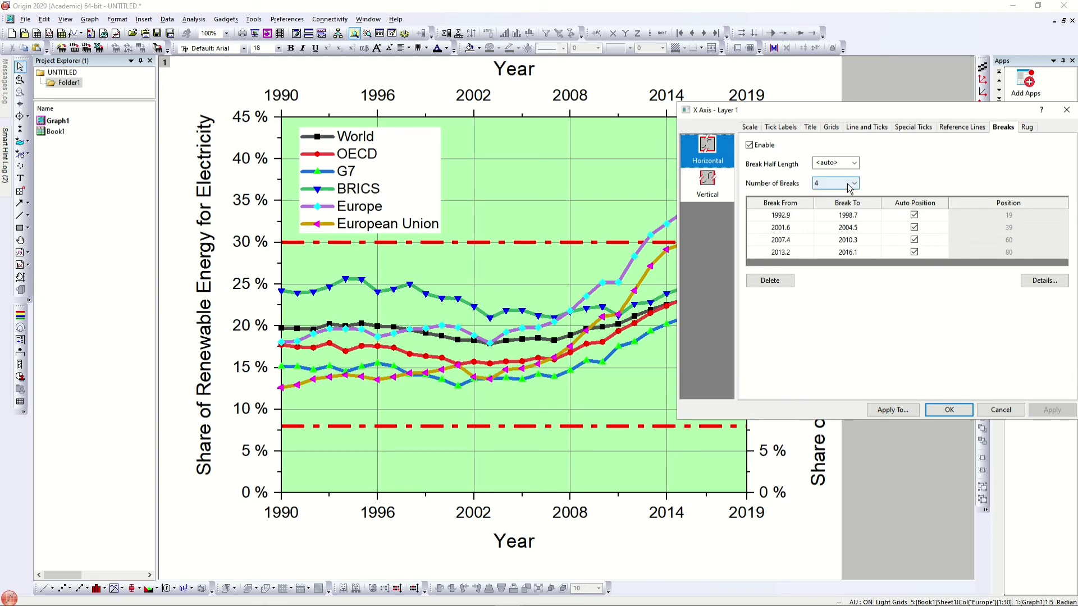
Clear the horizontal axis breaks by choosing None, apply the change and close the axis settings
click(851, 184)
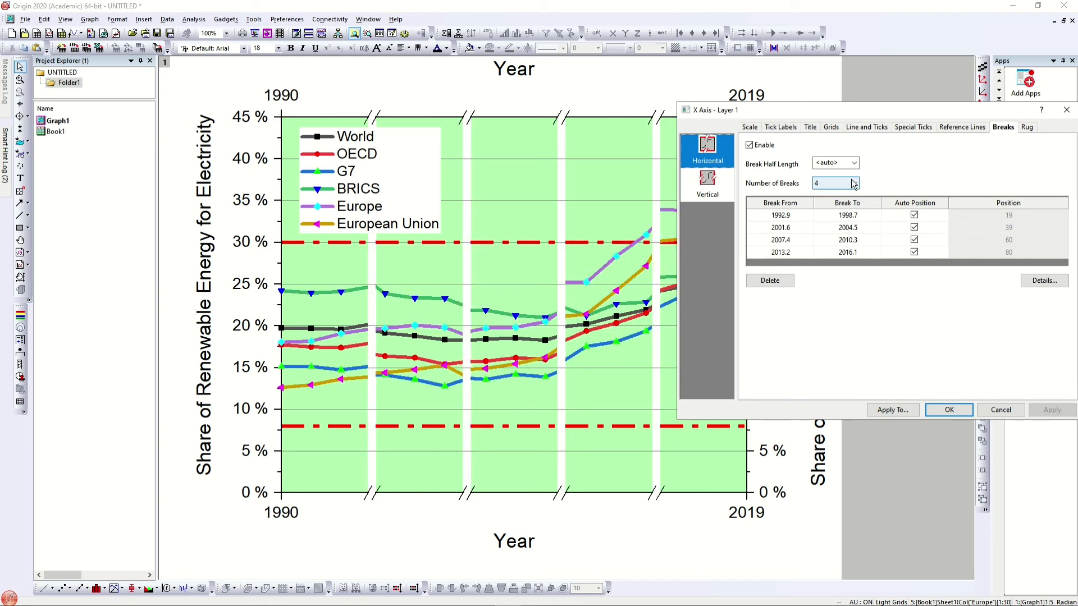
click(831, 192)
click(1058, 410)
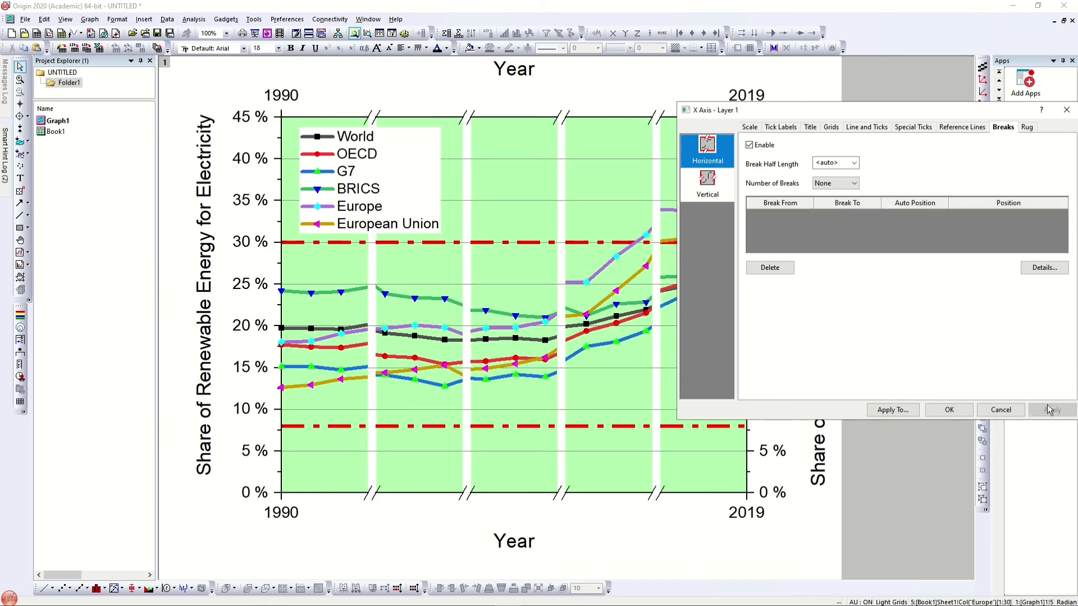
click(957, 410)
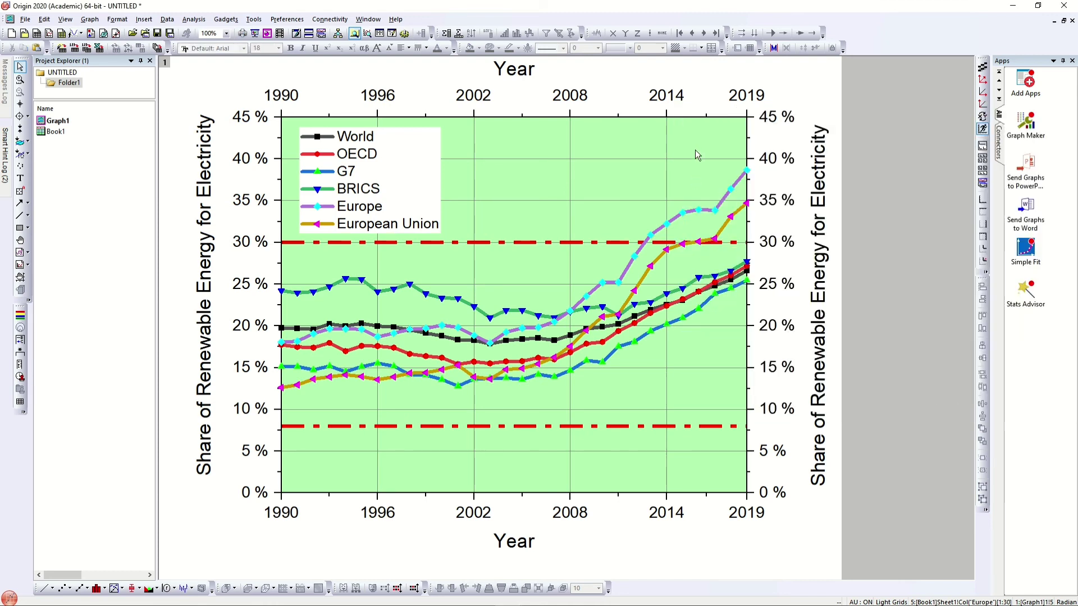
Copy the finished graph to the clipboard as a picture
right_click(723, 84)
mouse_move(858, 147)
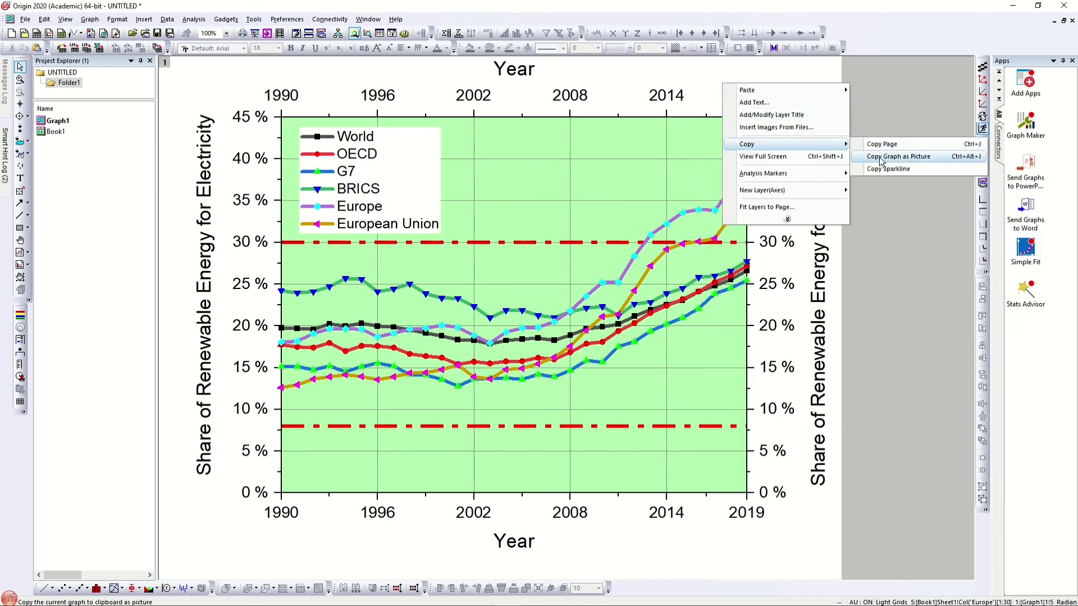
click(898, 156)
mouse_move(543, 599)
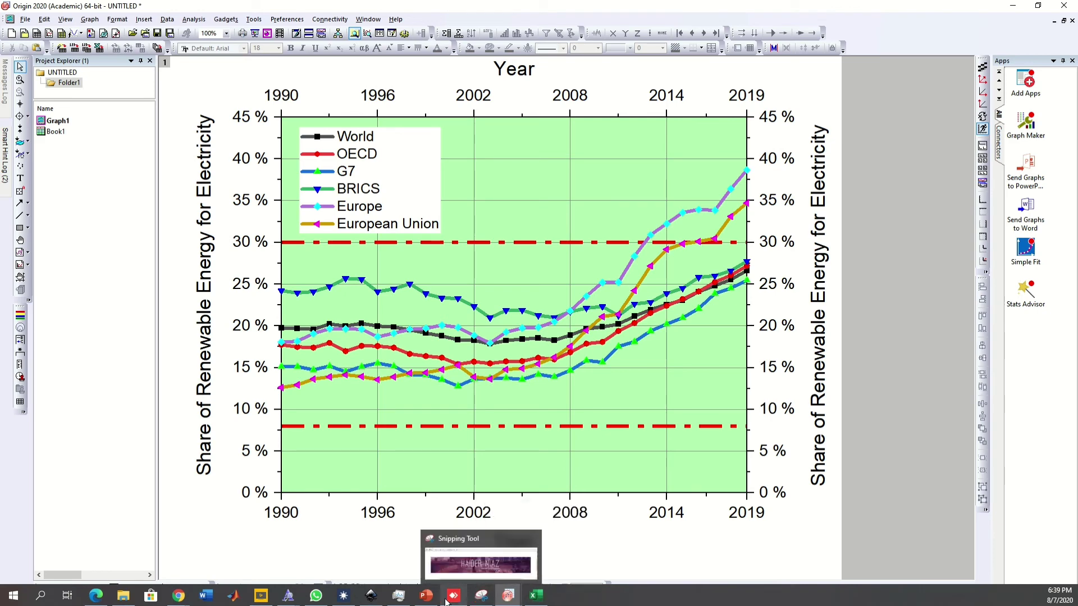
Switch to PowerPoint and paste the copied graph onto the blank second slide
click(426, 595)
right_click(471, 238)
click(516, 264)
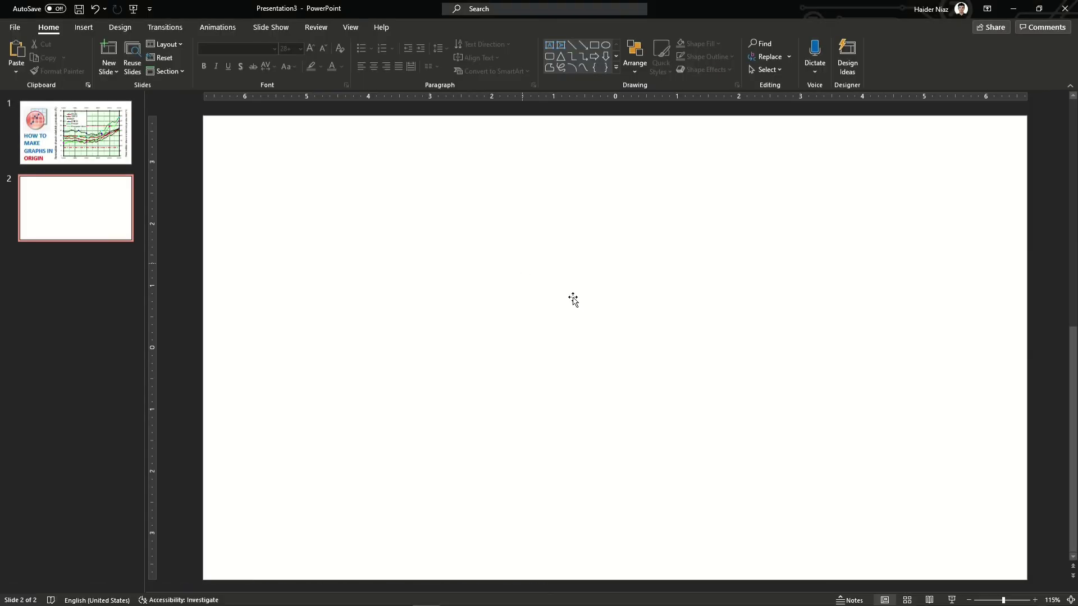
key(ctrl+z)
key(ctrl+y)
Enlarge the pasted graph picture to about 7.4" high by 9.68" wide and centre it on the slide
drag(751, 454, 929, 586)
drag(842, 522, 908, 466)
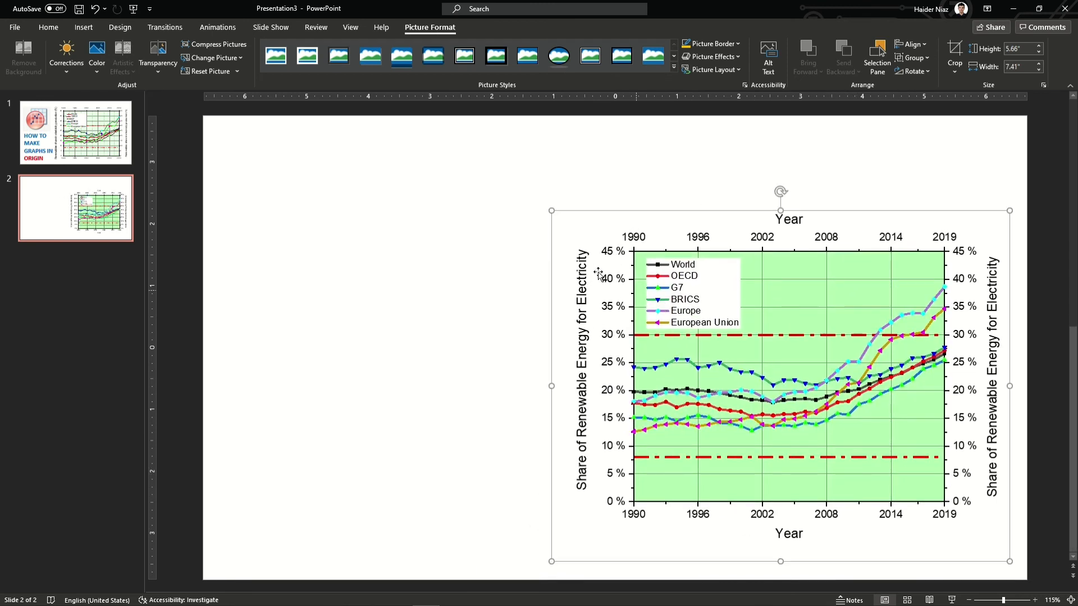
drag(551, 209, 443, 112)
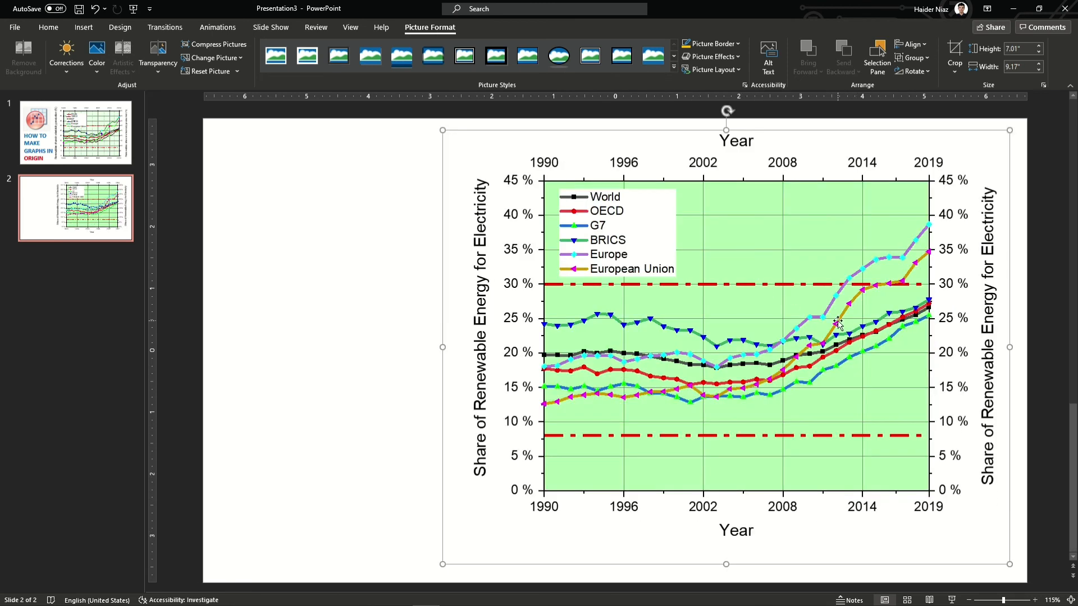
drag(813, 303, 726, 328)
drag(897, 571, 912, 583)
drag(314, 127, 315, 125)
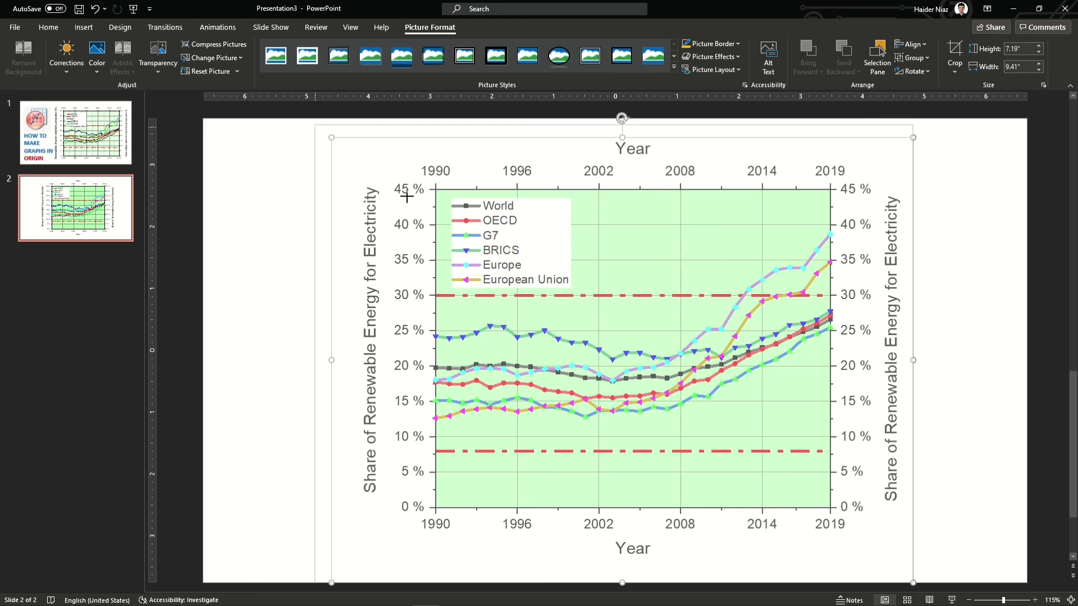
drag(617, 296, 604, 297)
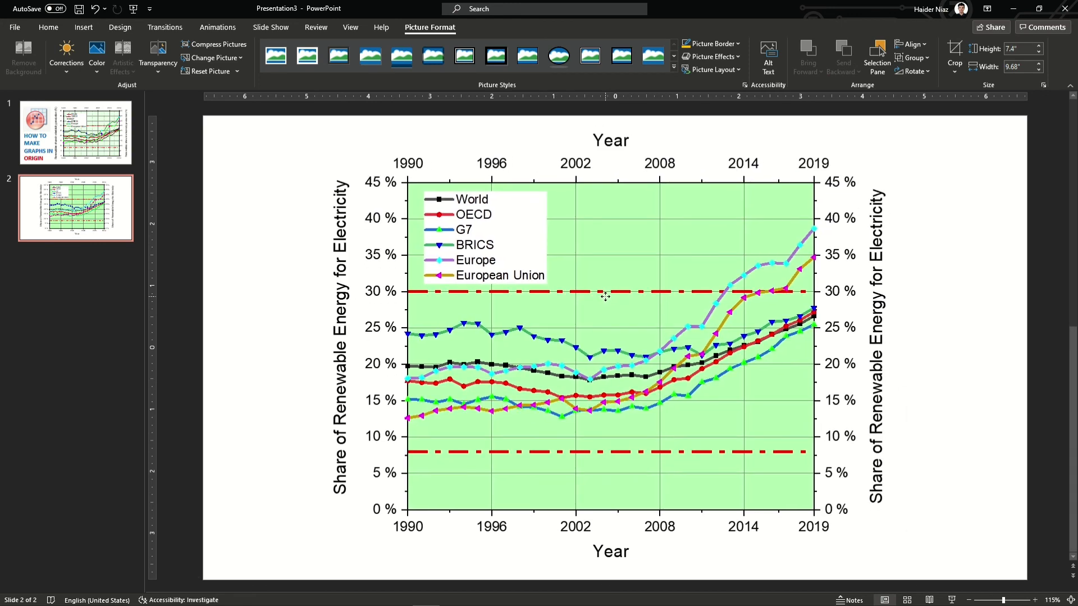
click(954, 288)
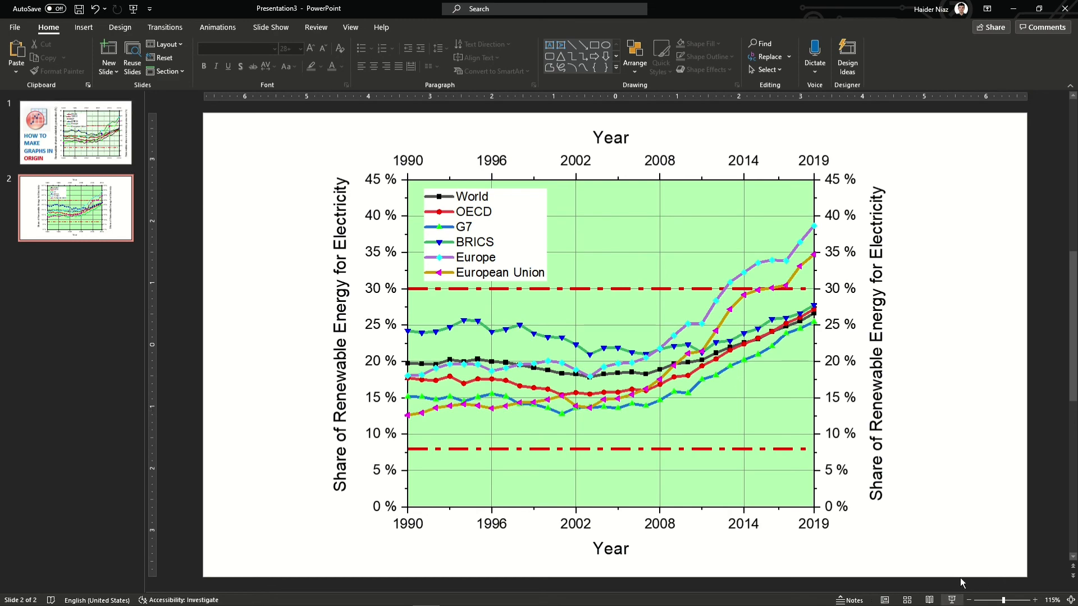
Present the current slide full screen, inspect the graph's curves and legend up close, and end the slide show
key(shift+F5)
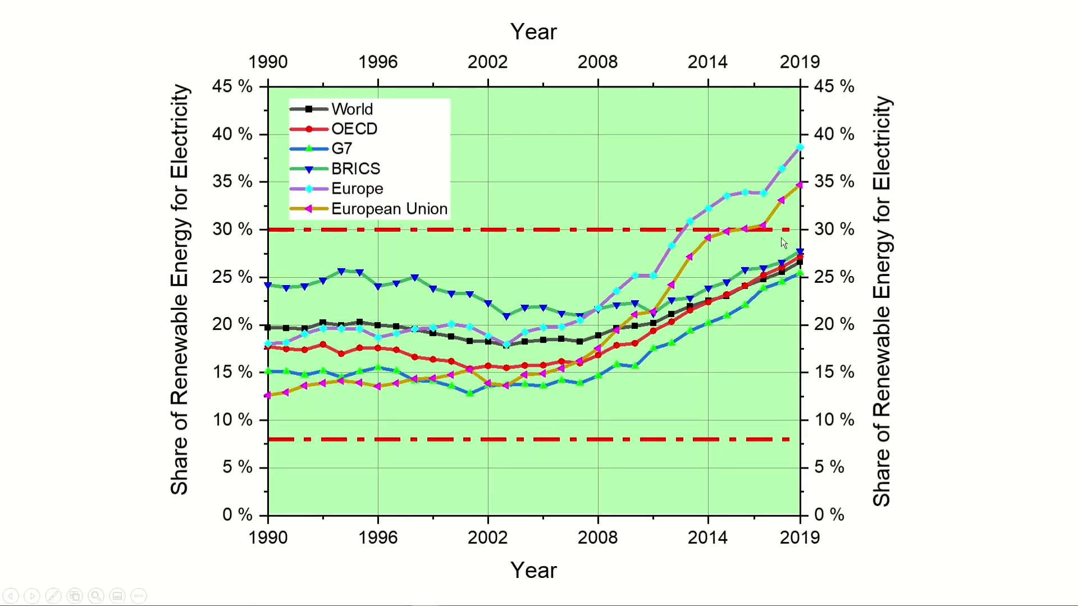
scroll(758, 206, up, 2)
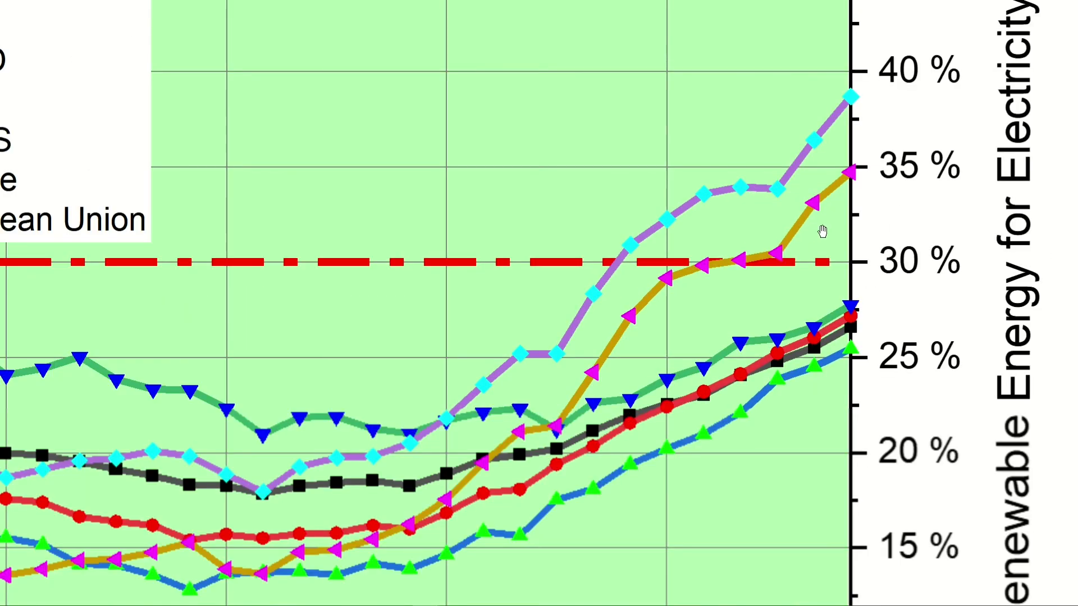
drag(784, 177, 997, 168)
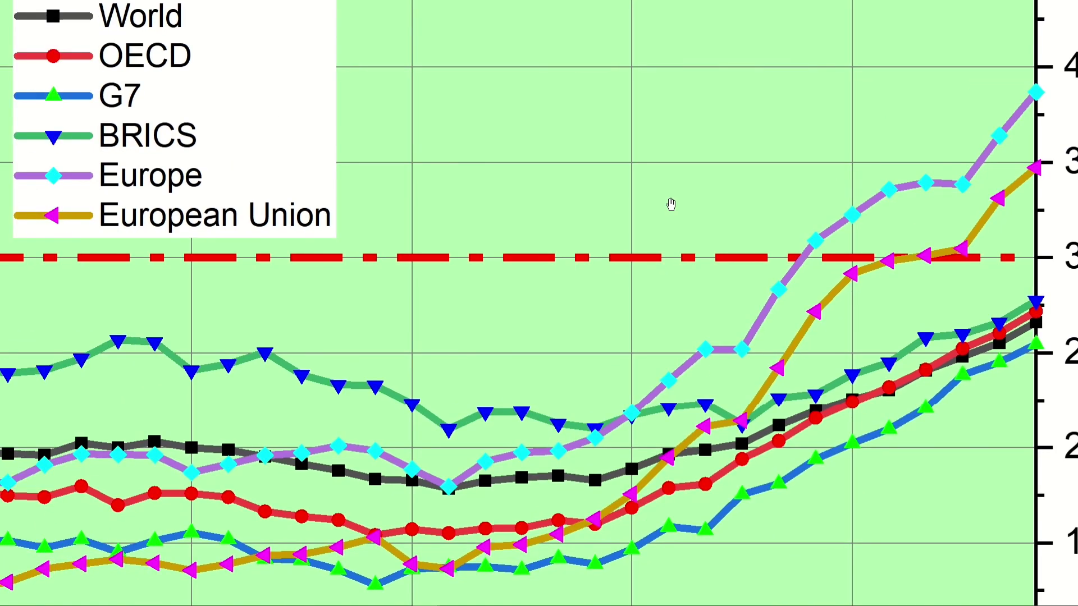
drag(668, 206, 806, 205)
scroll(809, 204, down, 2)
scroll(809, 205, down, 1)
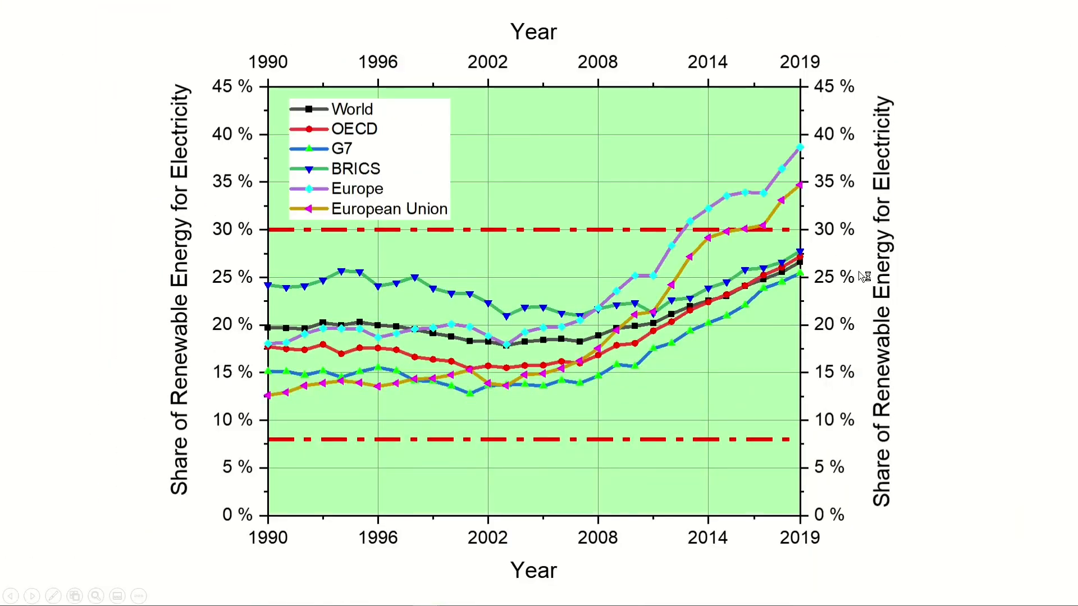
key(Escape)
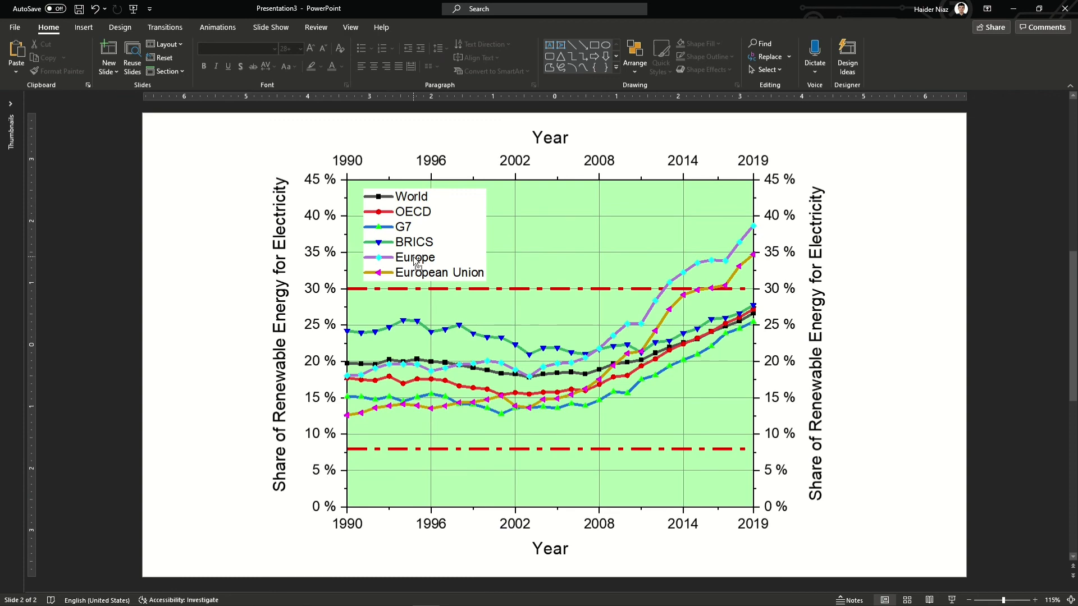
Examine the pasted graph's lines, legend and axis labels for sharpness at 200% magnification
ctrl+scroll(415, 262, up, 3)
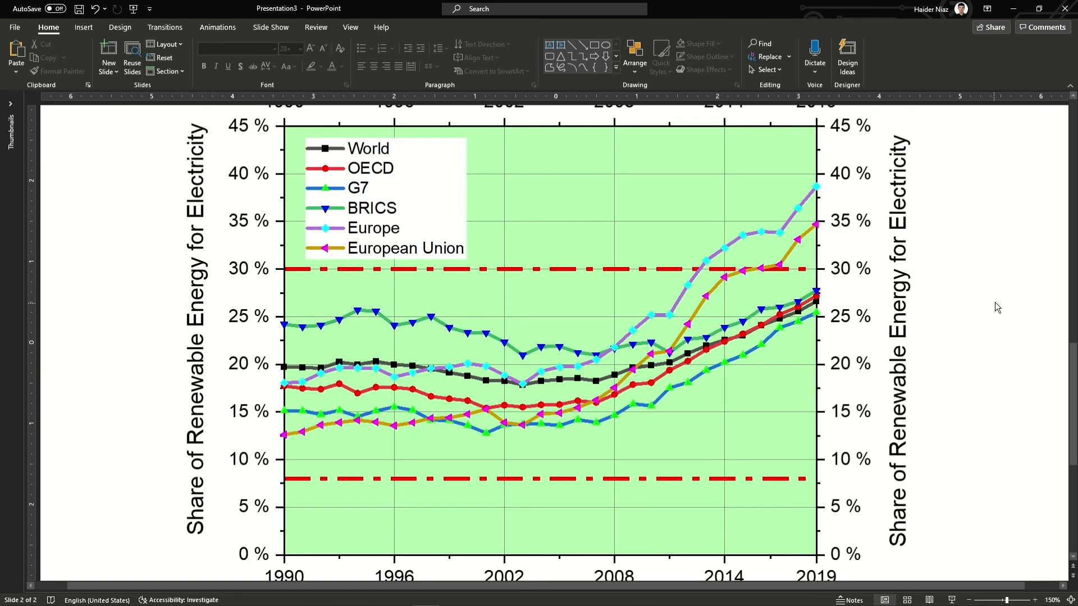
ctrl+scroll(1005, 286, up, 5)
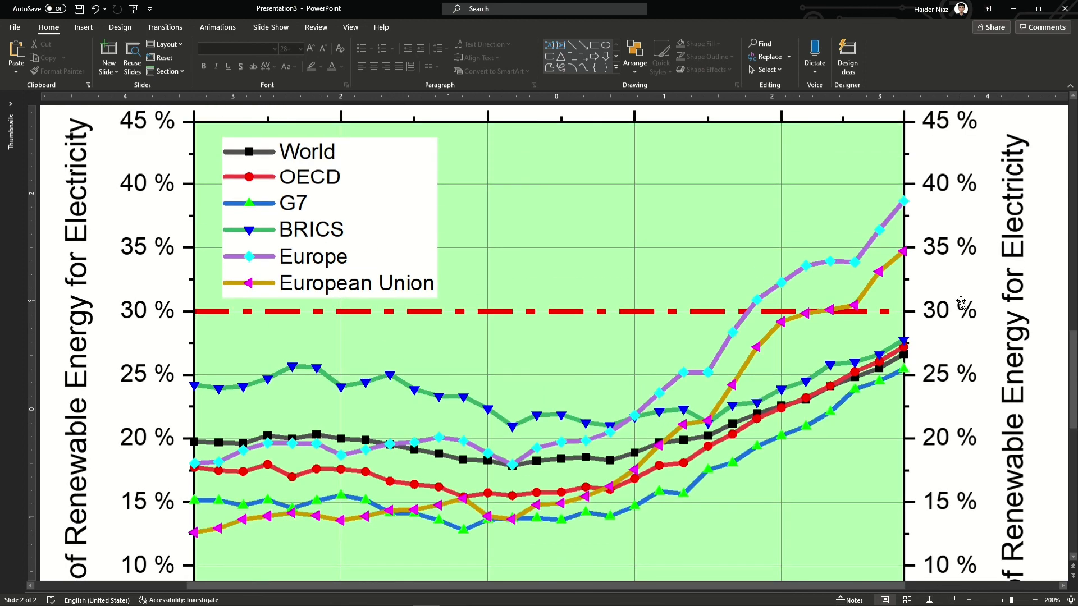
scroll(961, 303, up, 1)
scroll(960, 302, down, 1)
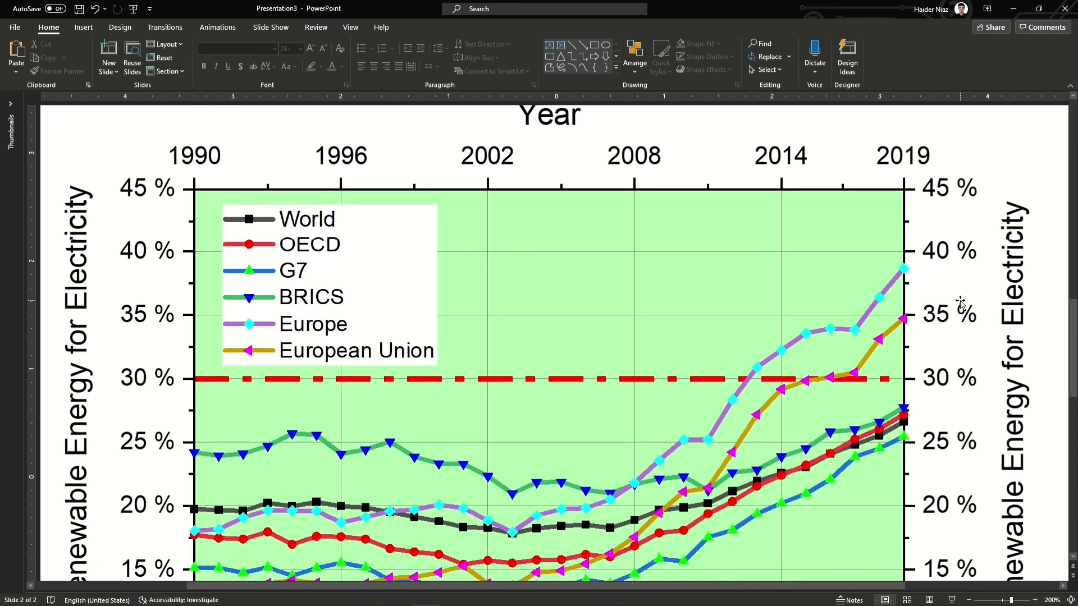
scroll(1073, 270, down, 10)
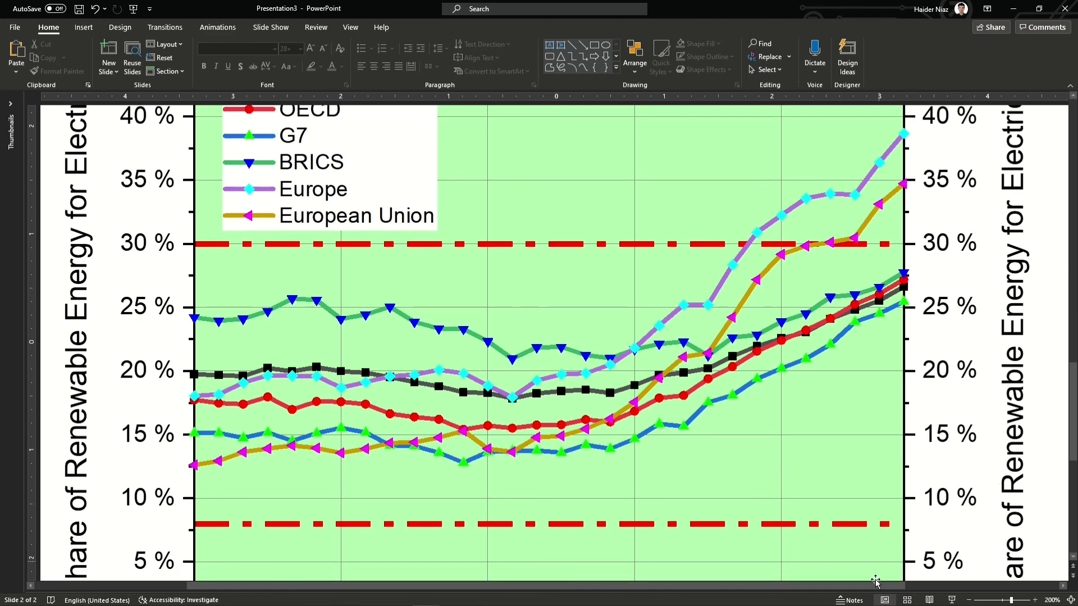
drag(876, 582, 856, 582)
scroll(951, 425, up, 3)
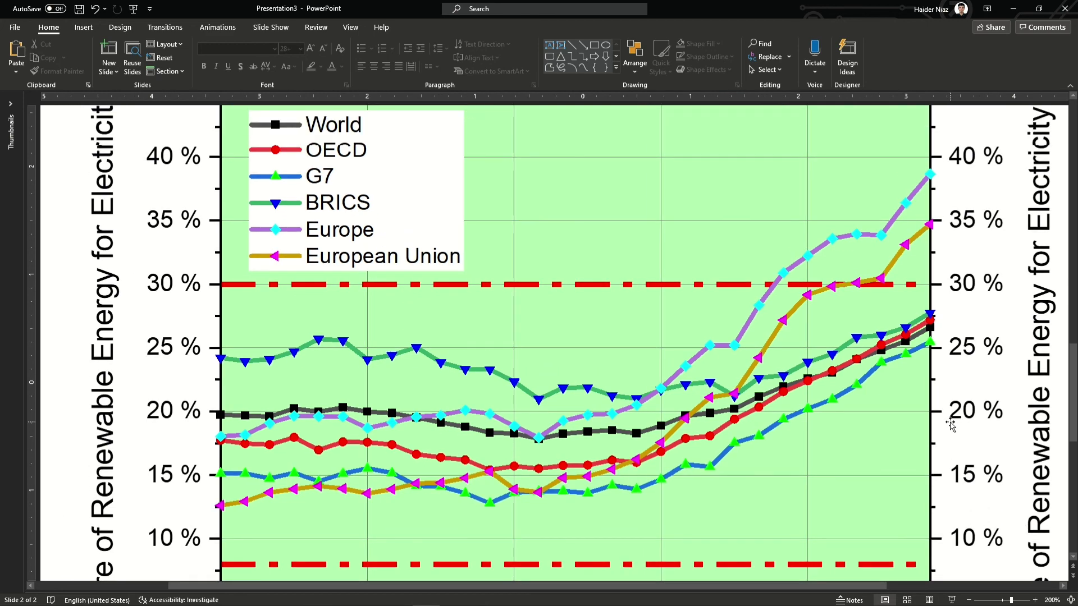
scroll(950, 425, up, 5)
Delete the first slide, titled "How to make graphs in Origin", and collapse the slide thumbnails
click(8, 140)
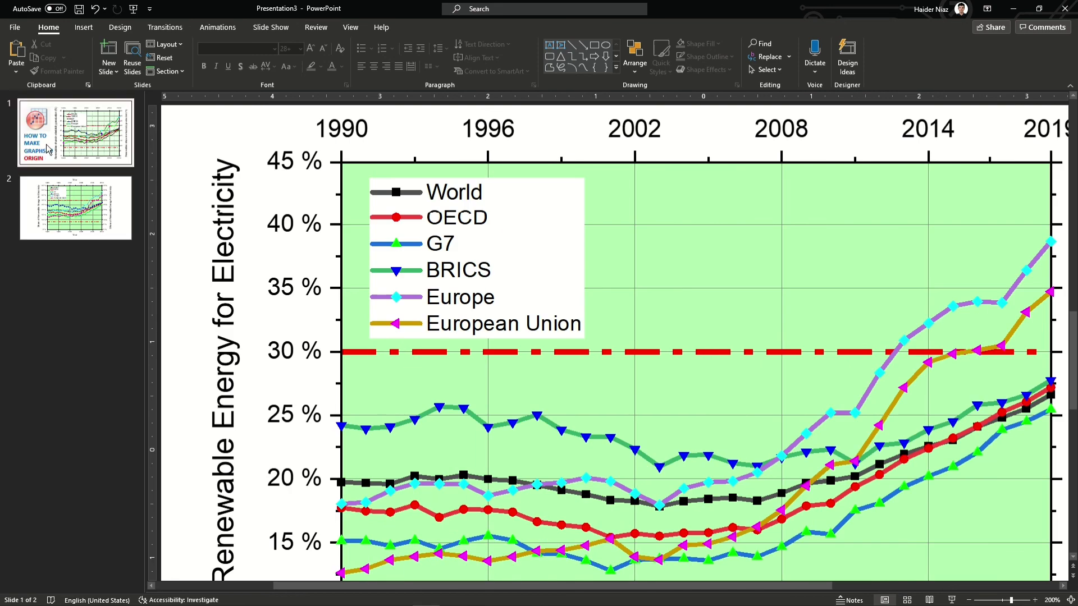
click(70, 135)
key(Delete)
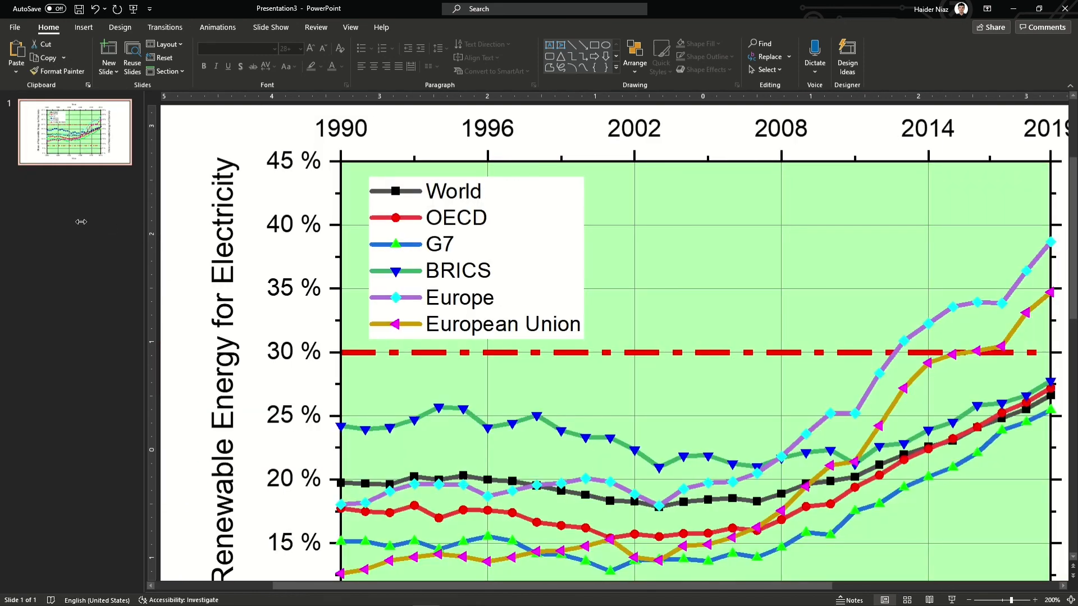
drag(143, 238, 23, 238)
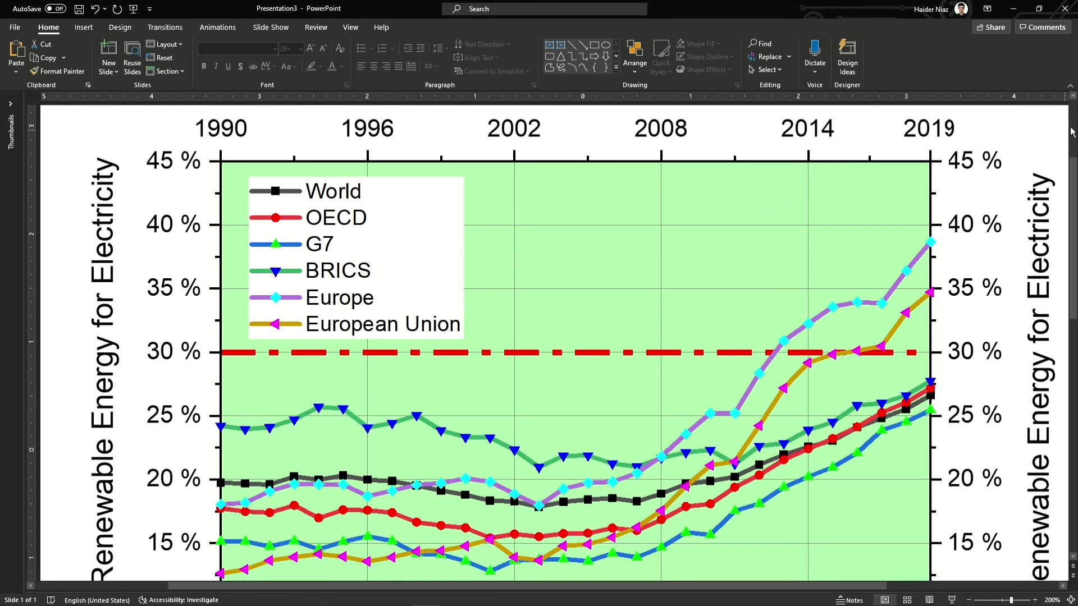
Review the whole graph on the remaining slide, from the upper year axis to the lower one
scroll(1071, 161, down, 5)
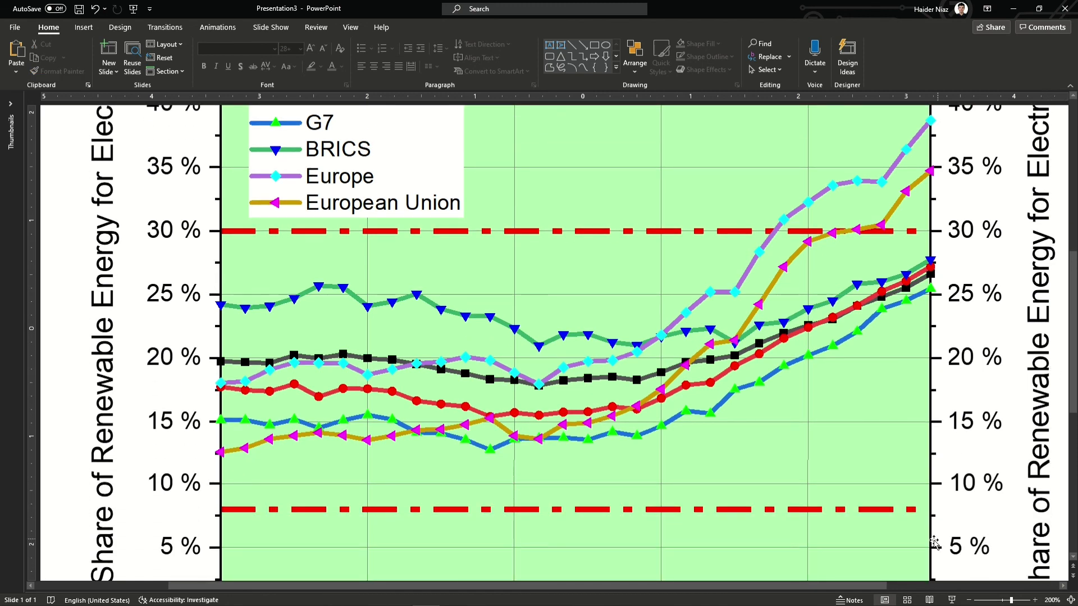
drag(880, 586, 894, 587)
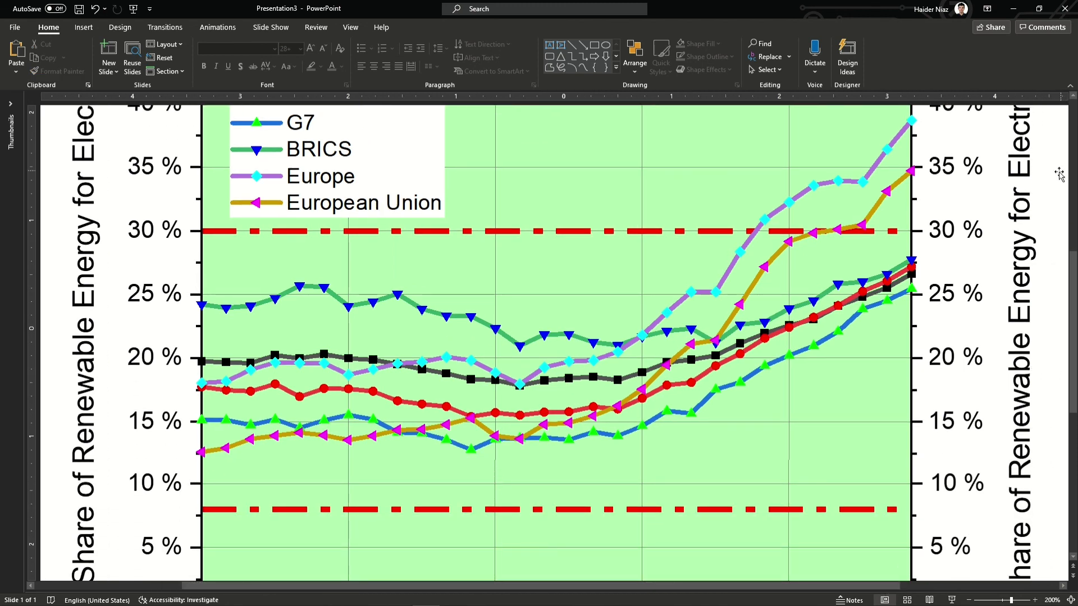
scroll(1075, 129, up, 5)
scroll(1075, 128, up, 2)
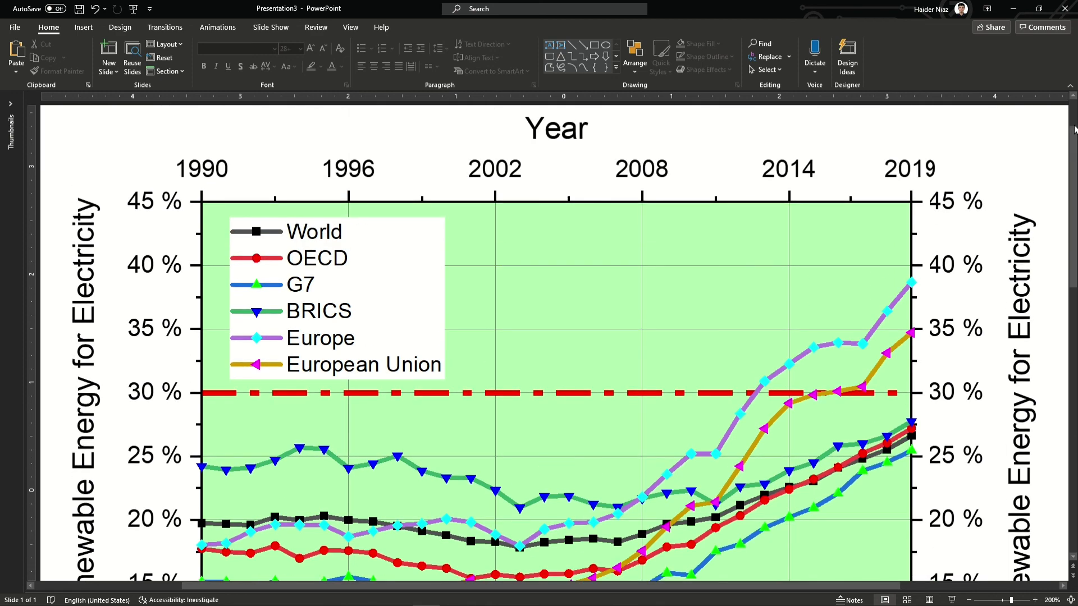
scroll(1075, 128, down, 1)
scroll(1075, 129, up, 1)
click(960, 203)
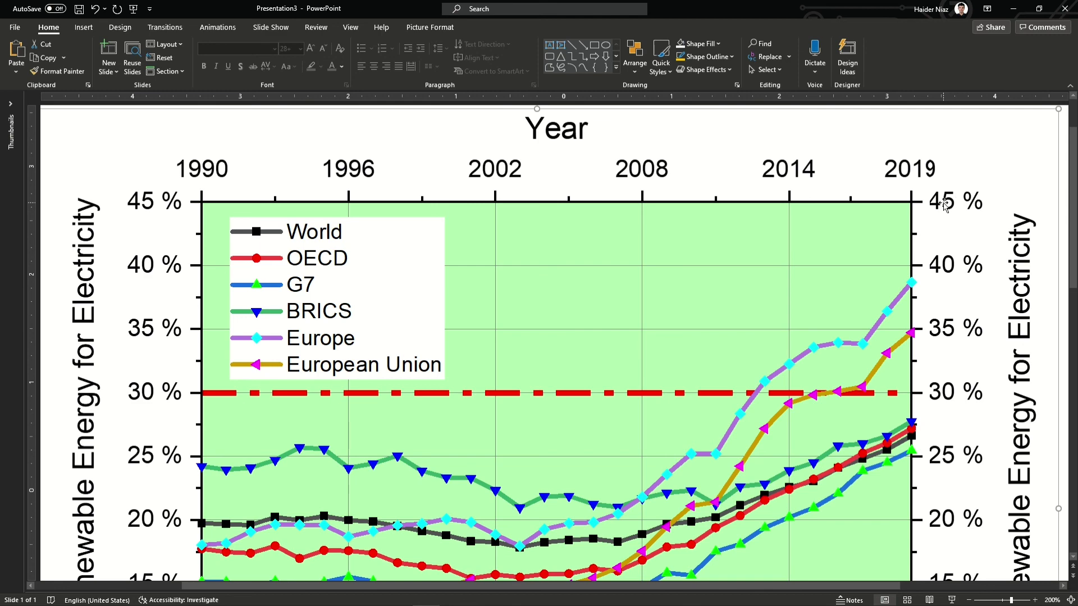
scroll(1074, 127, down, 2)
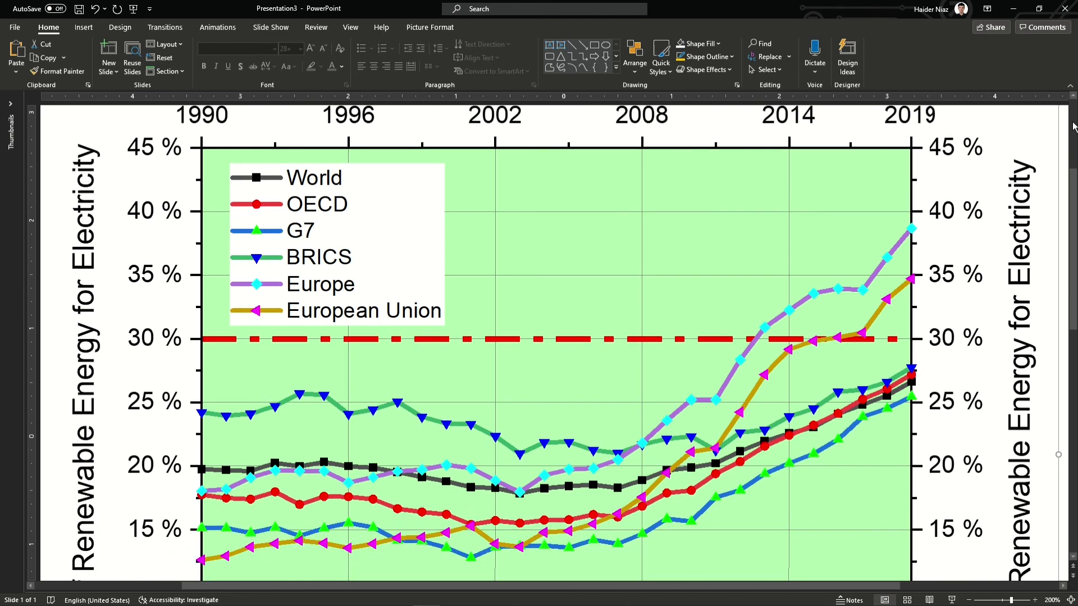
scroll(1073, 127, down, 1)
scroll(1074, 127, up, 4)
click(1063, 125)
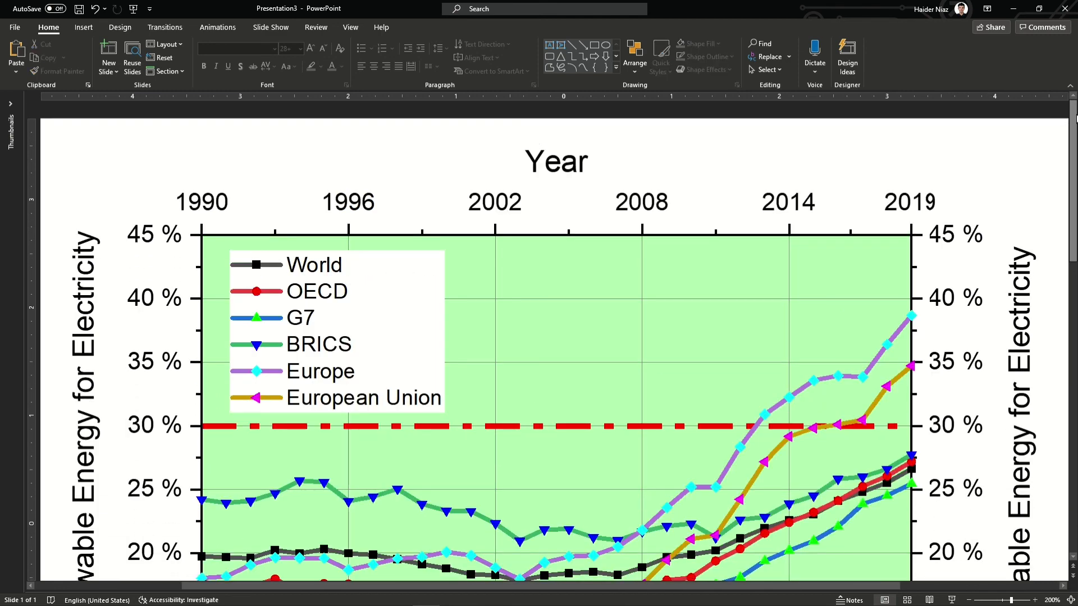
scroll(1075, 118, down, 6)
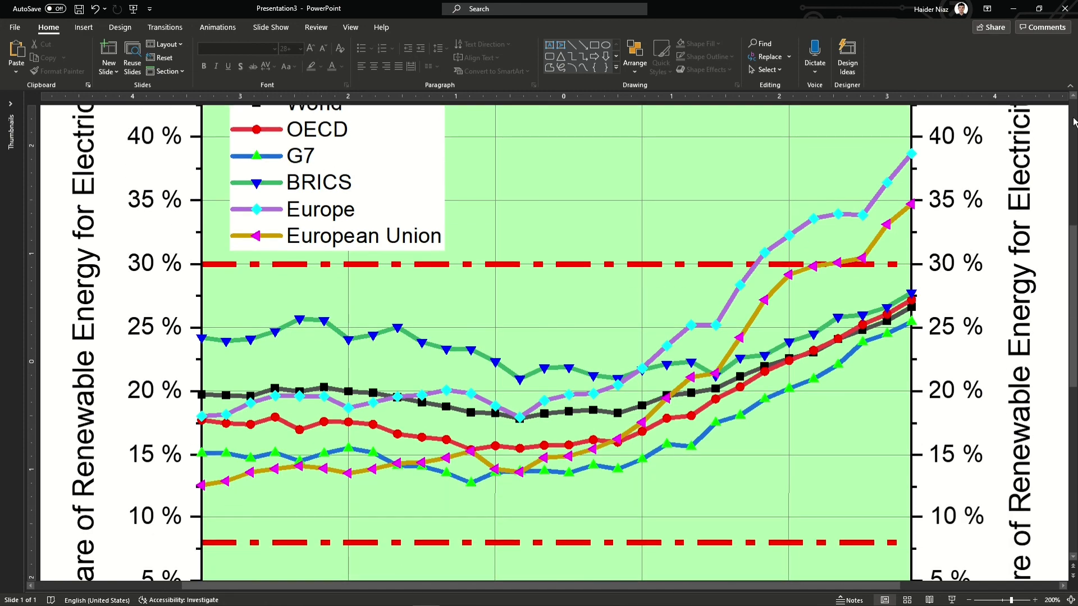
scroll(1074, 121, down, 6)
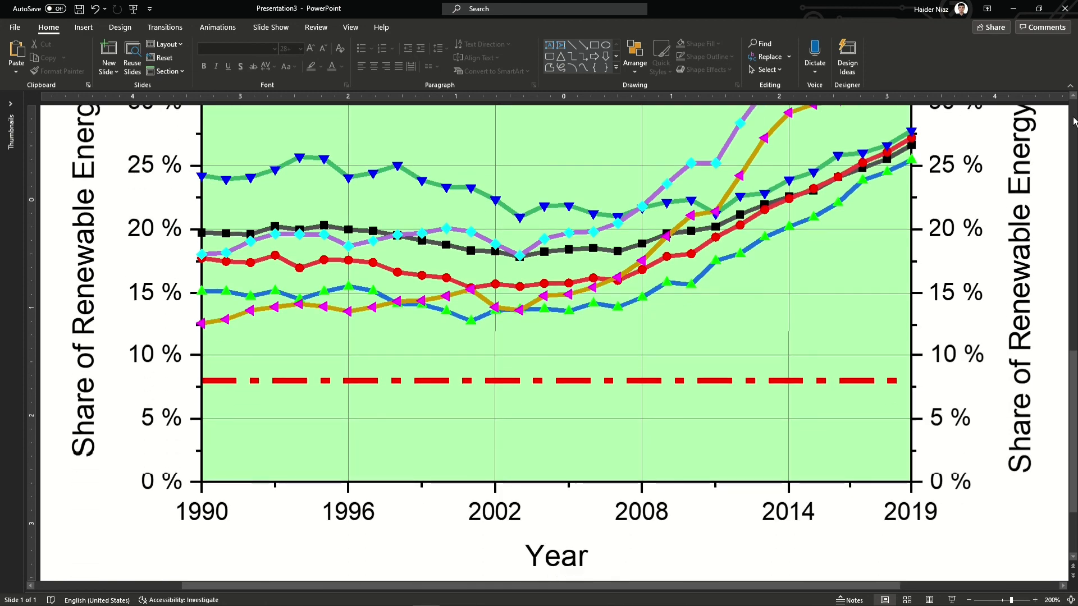
scroll(1074, 122, down, 8)
mouse_move(601, 12)
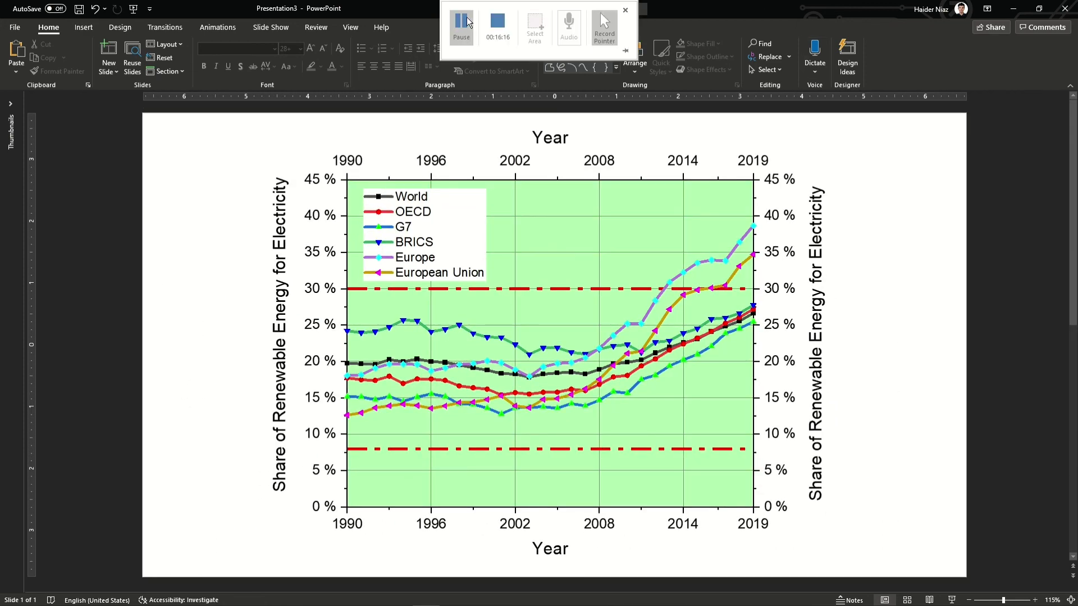